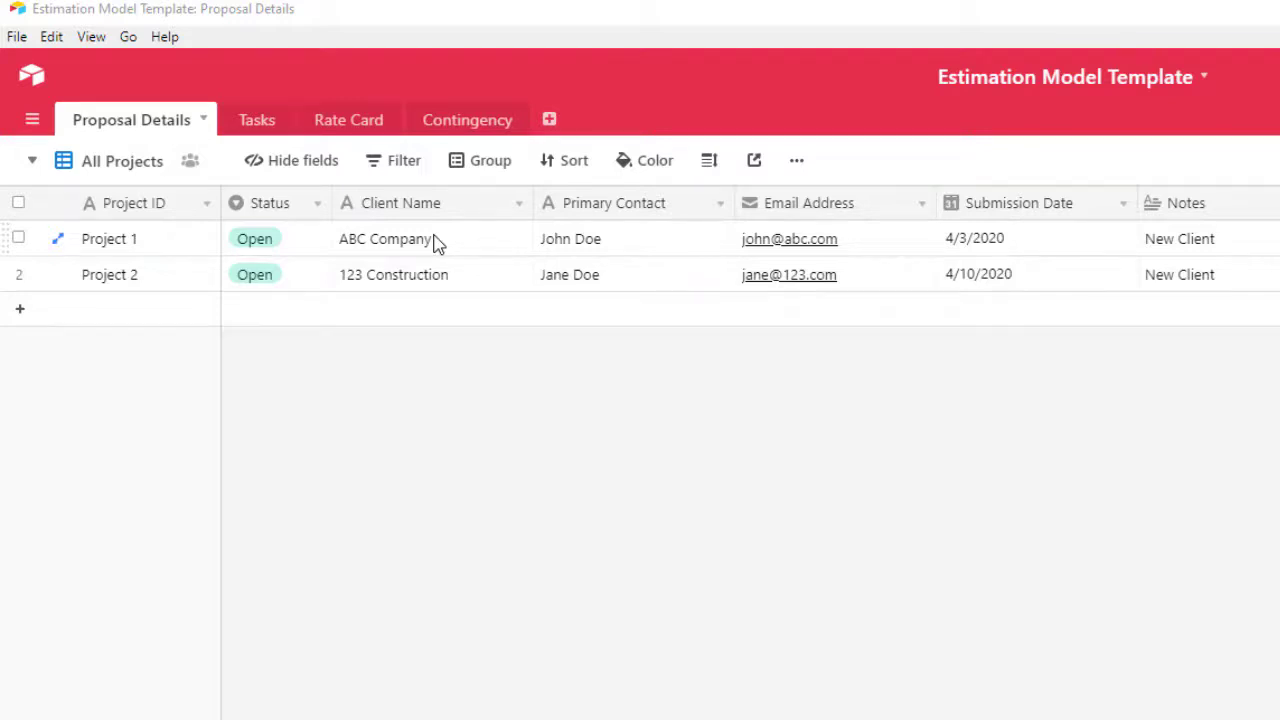
Unhide the Sequence ID and Field 13 fields in the Tasks table.
click(259, 121)
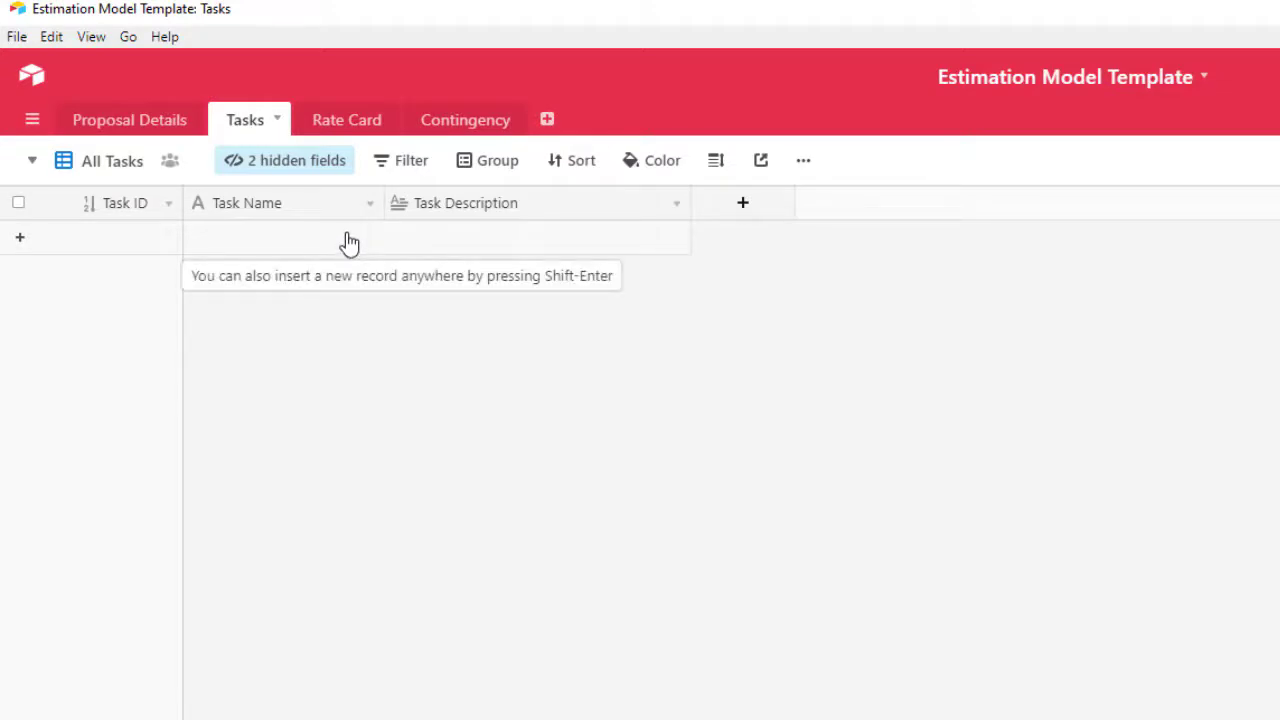
click(302, 163)
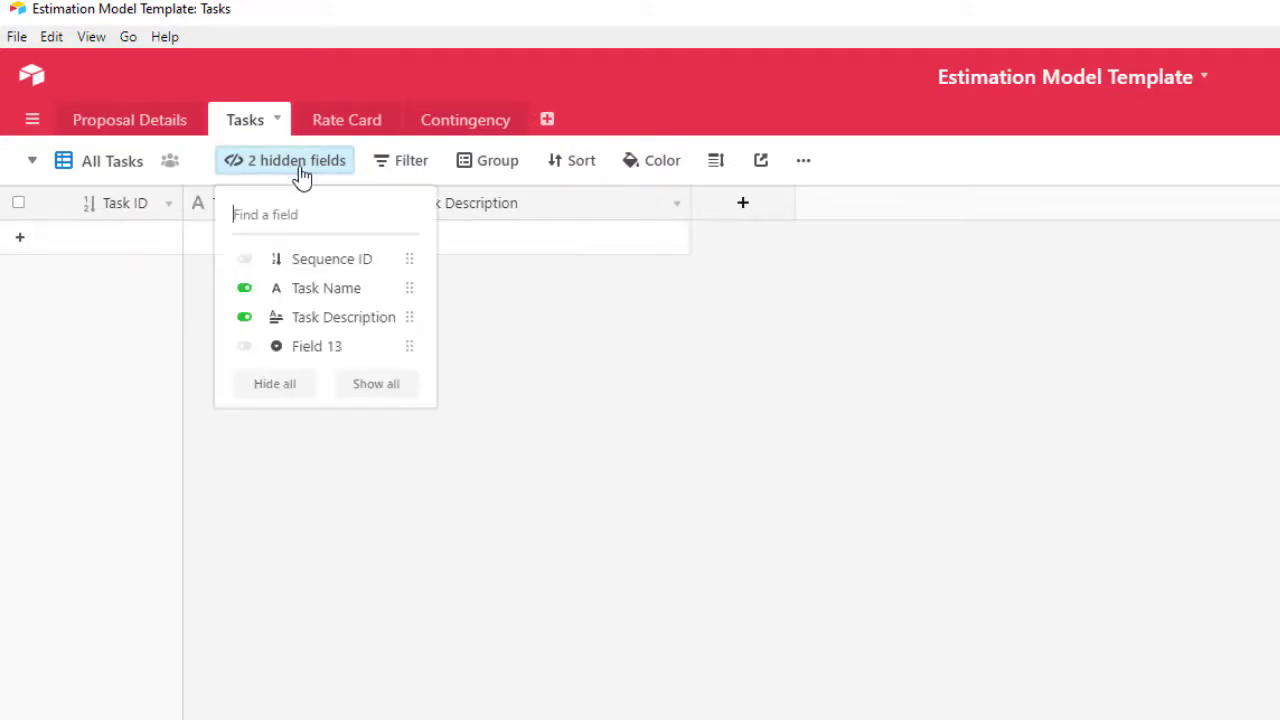
click(245, 260)
click(246, 346)
click(636, 345)
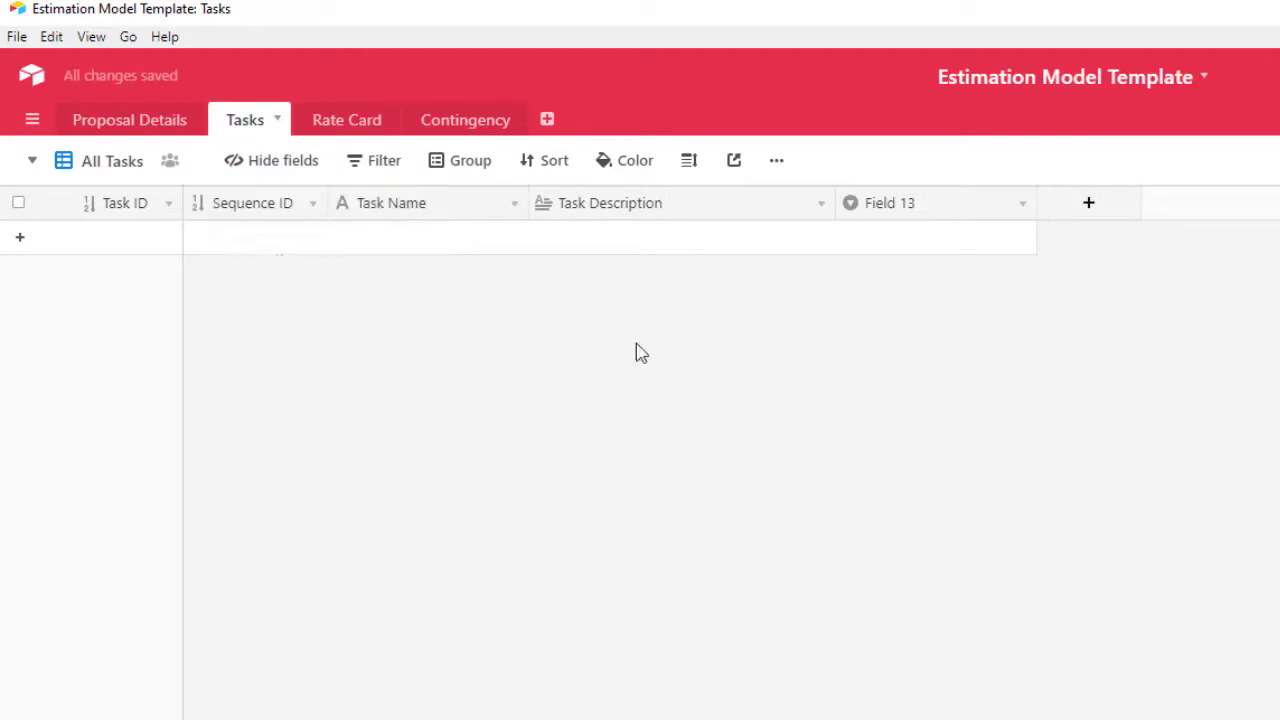
Delete the Field 13 and Sequence ID fields from the Tasks table.
right_click(914, 210)
click(891, 697)
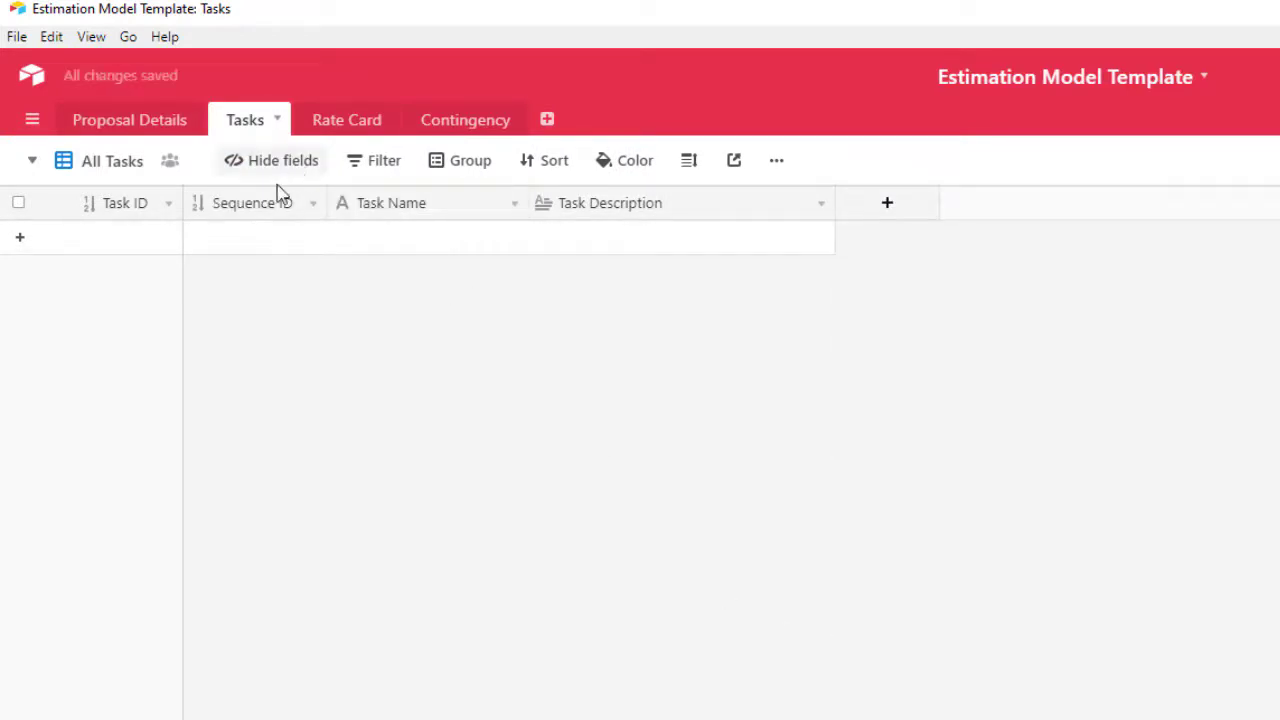
right_click(255, 203)
click(320, 694)
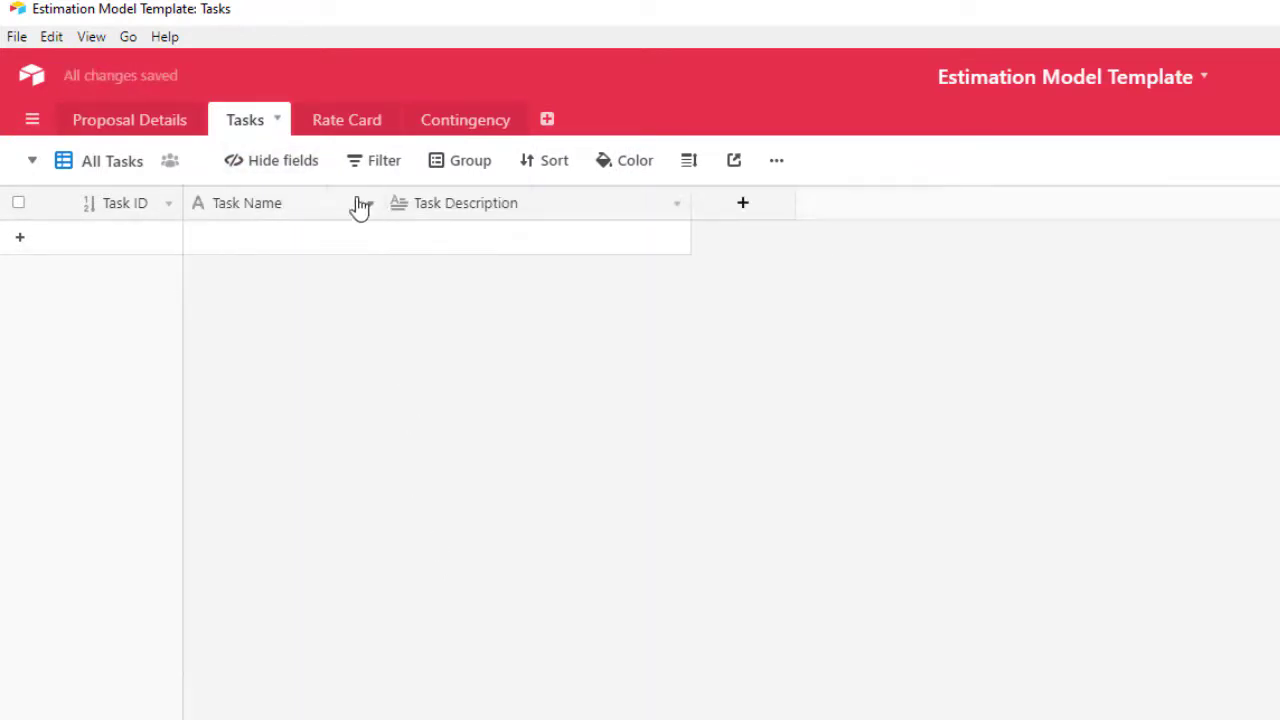
Review the task rates in the Rate Card table and the percentage of each confidence level in the Contingency table.
click(353, 122)
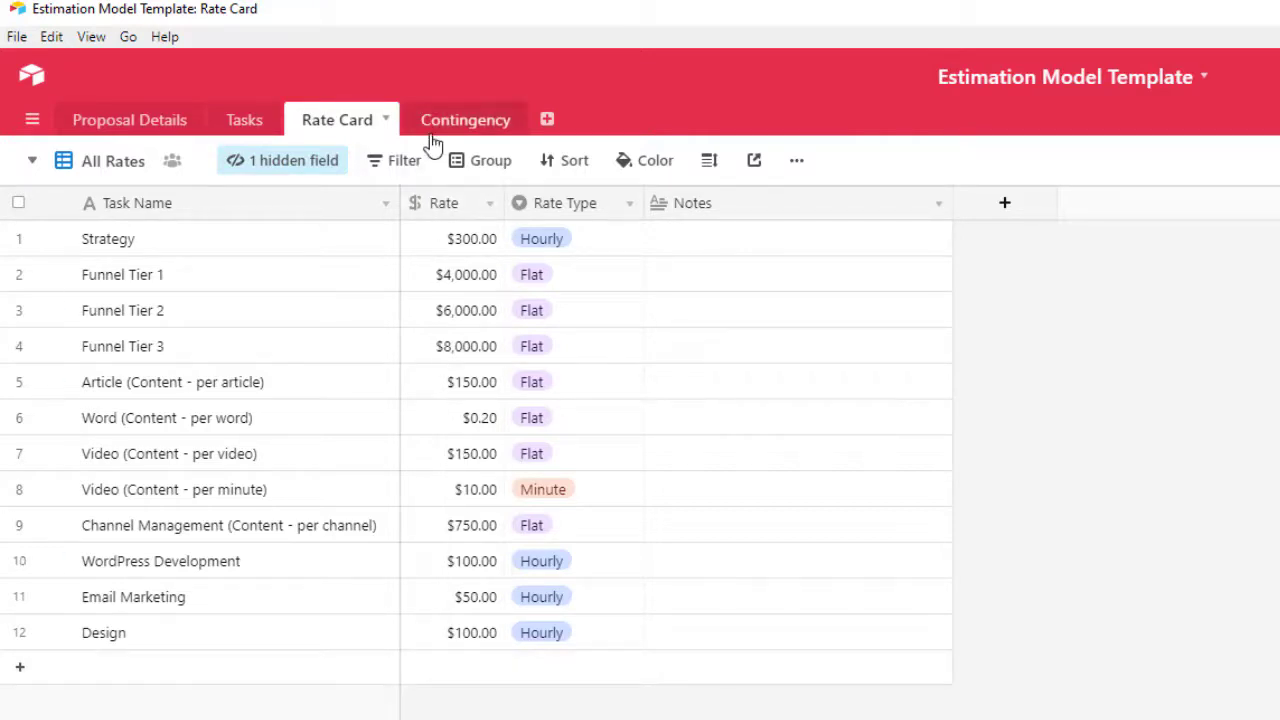
click(465, 124)
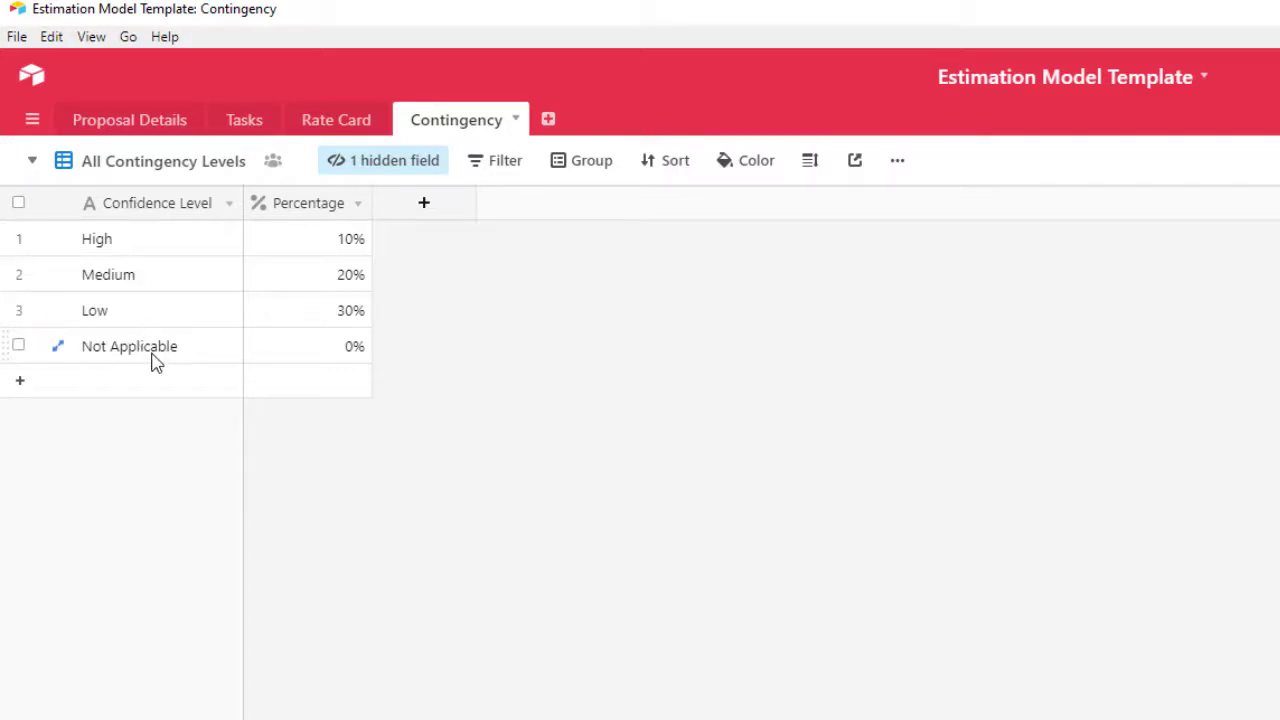
click(322, 246)
click(318, 290)
click(308, 326)
click(310, 360)
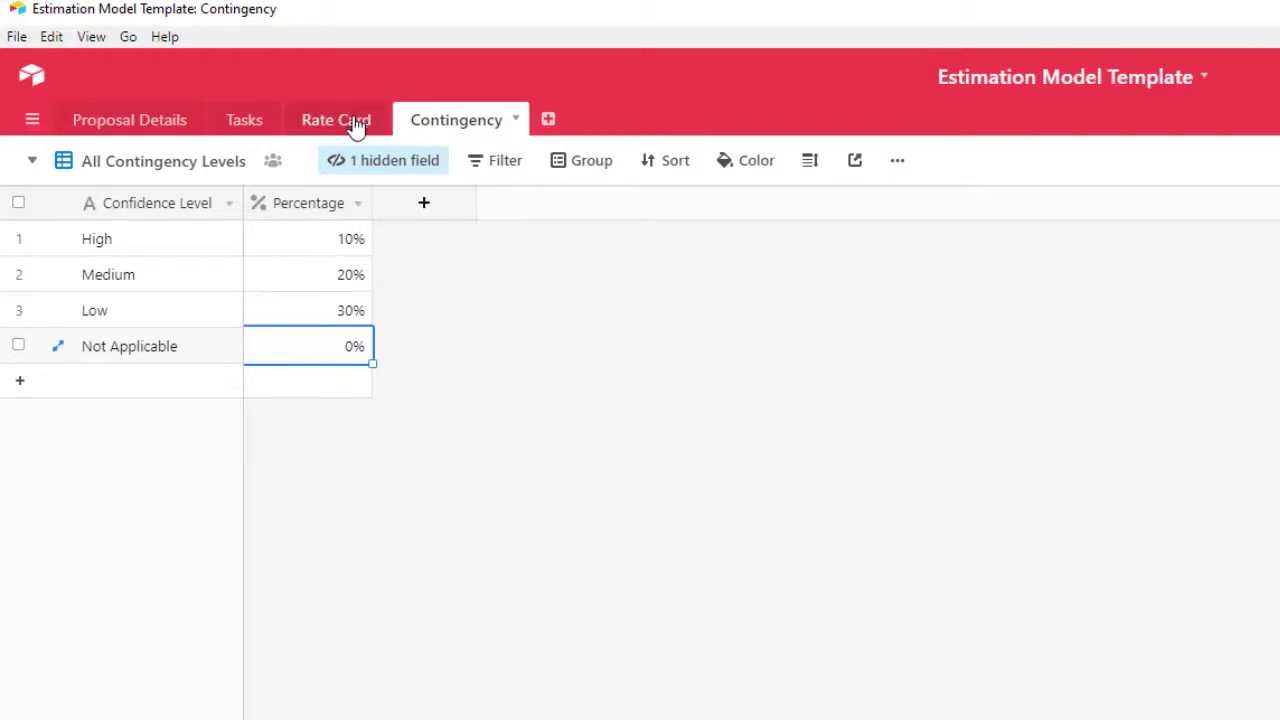
Copy the six task names from YTEstimationModel.txt into the Tasks table's Task Name field, expanding the table to fit, and check the Task ID field type.
click(246, 121)
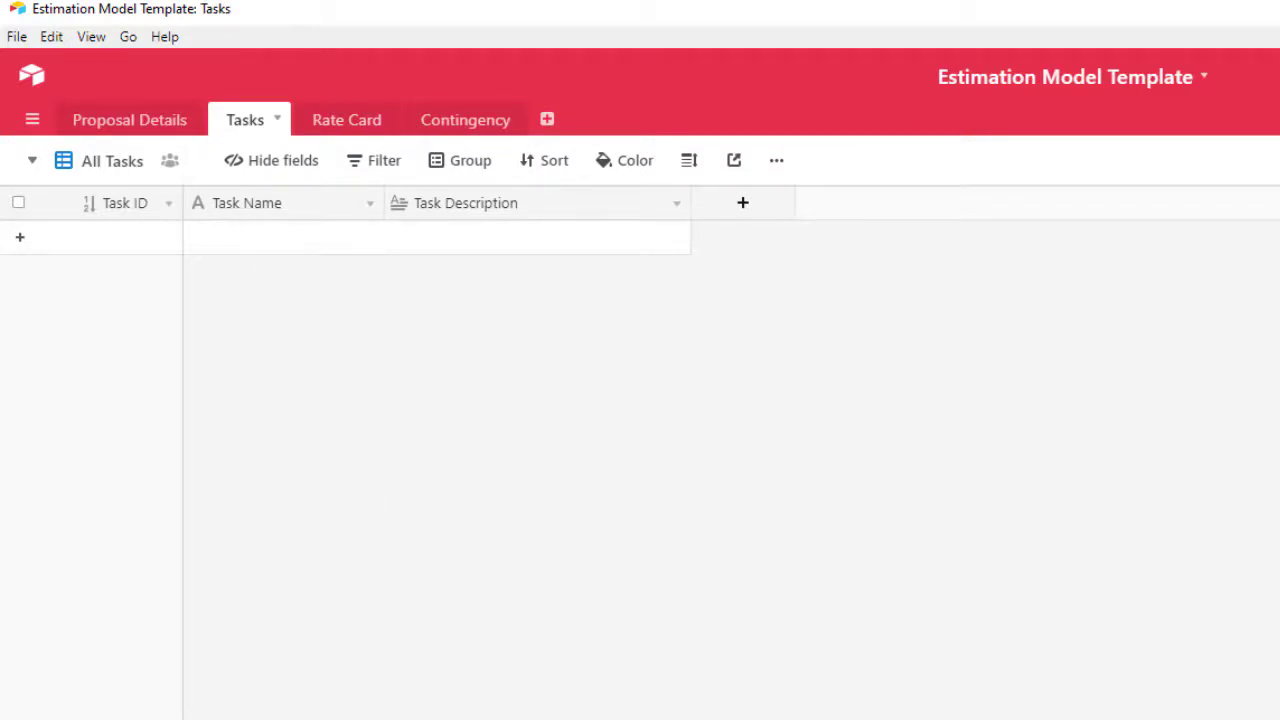
key(alt+Tab)
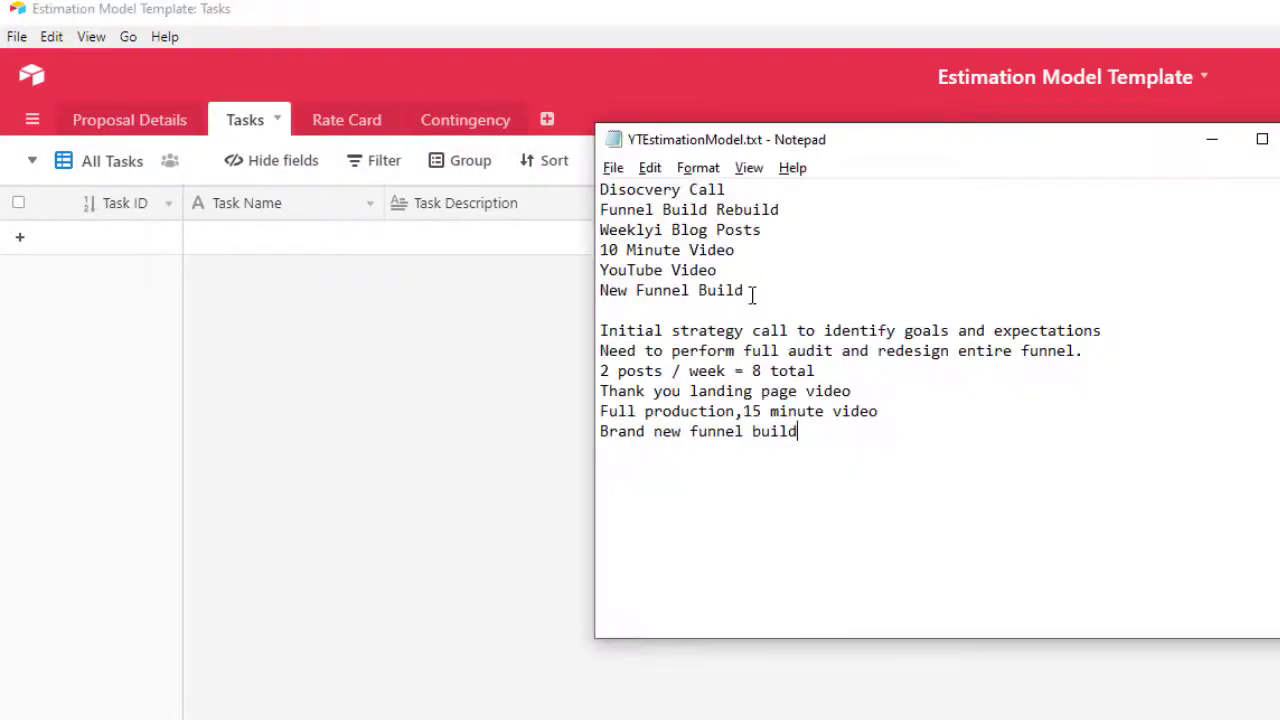
drag(765, 295, 585, 178)
key(ctrl+c)
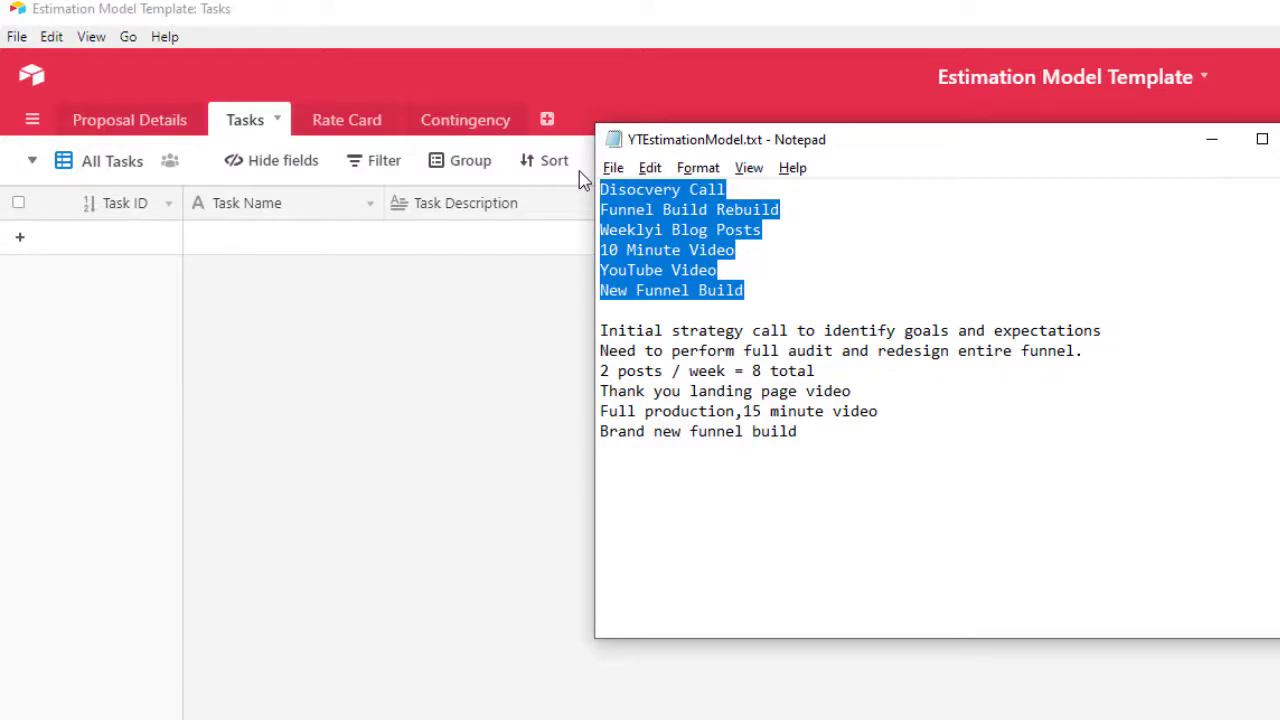
click(286, 243)
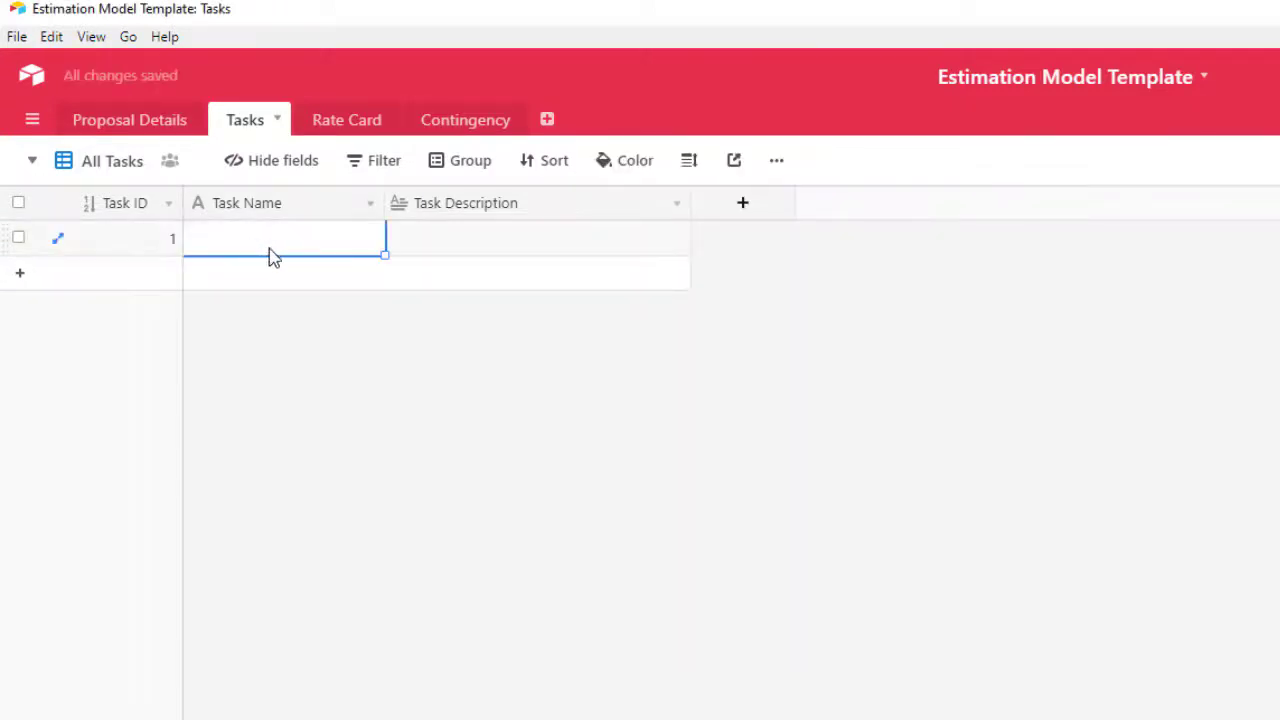
key(ctrl+v)
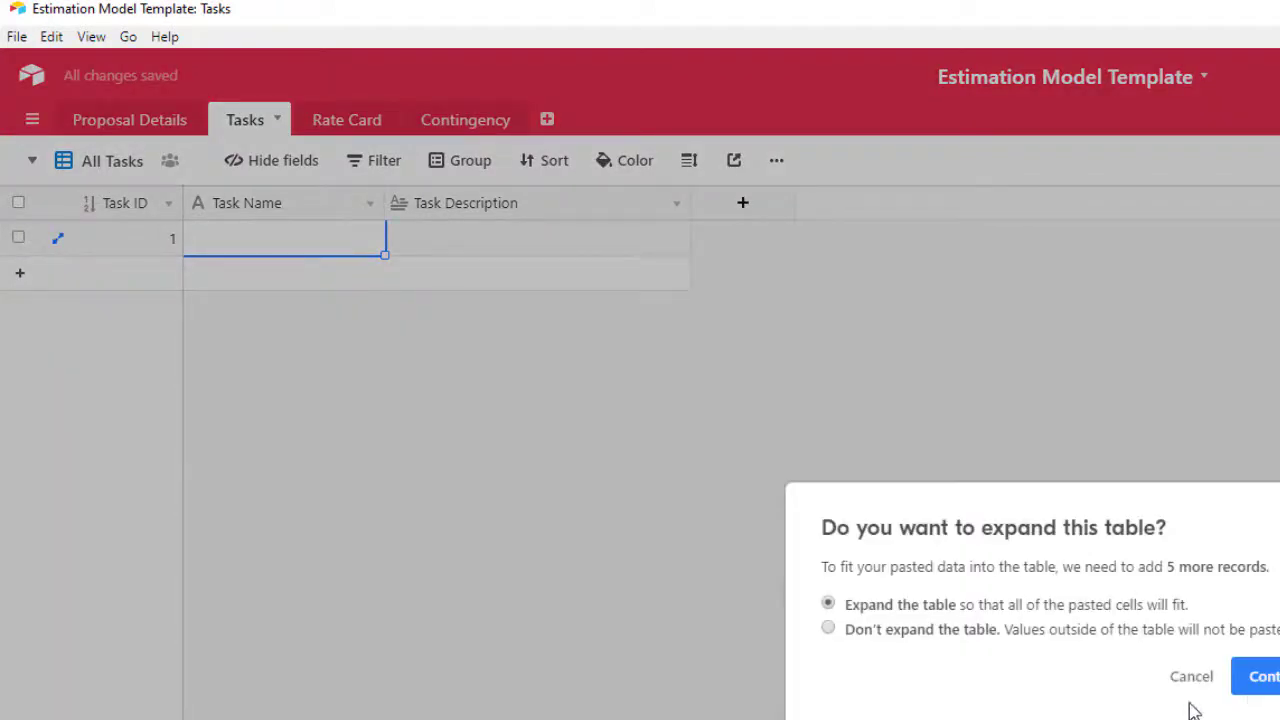
click(1252, 680)
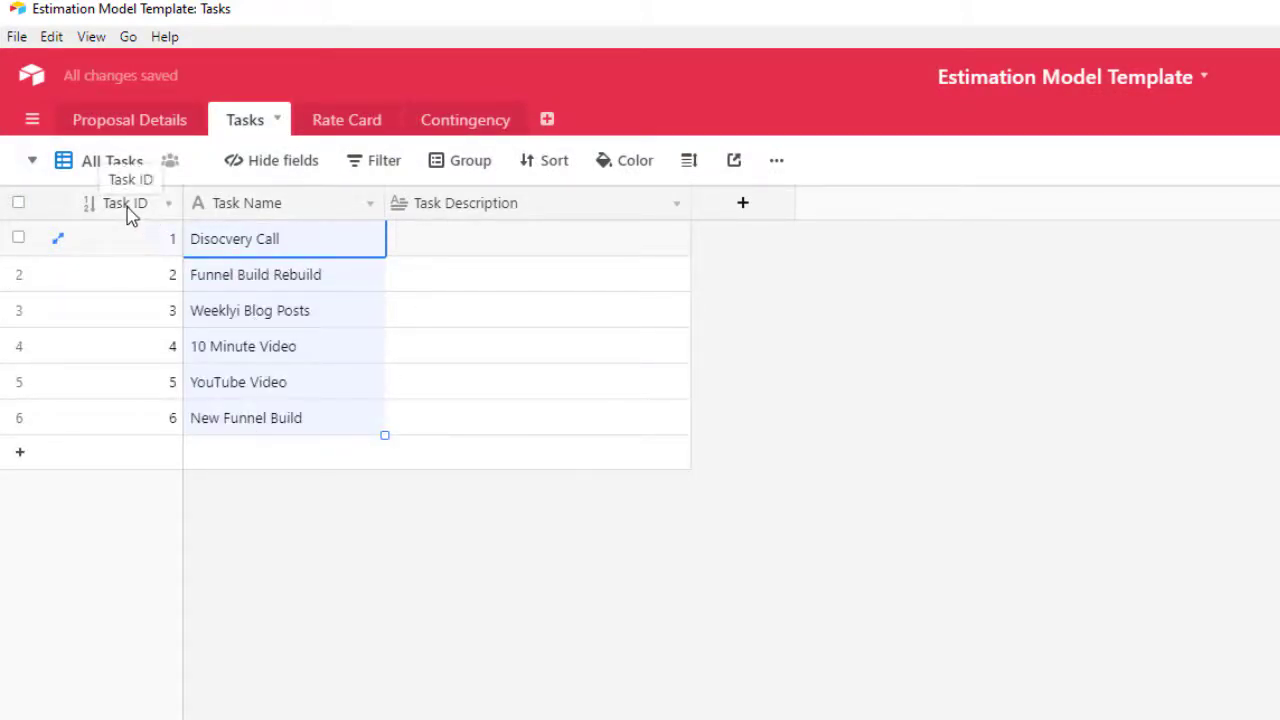
double_click(127, 207)
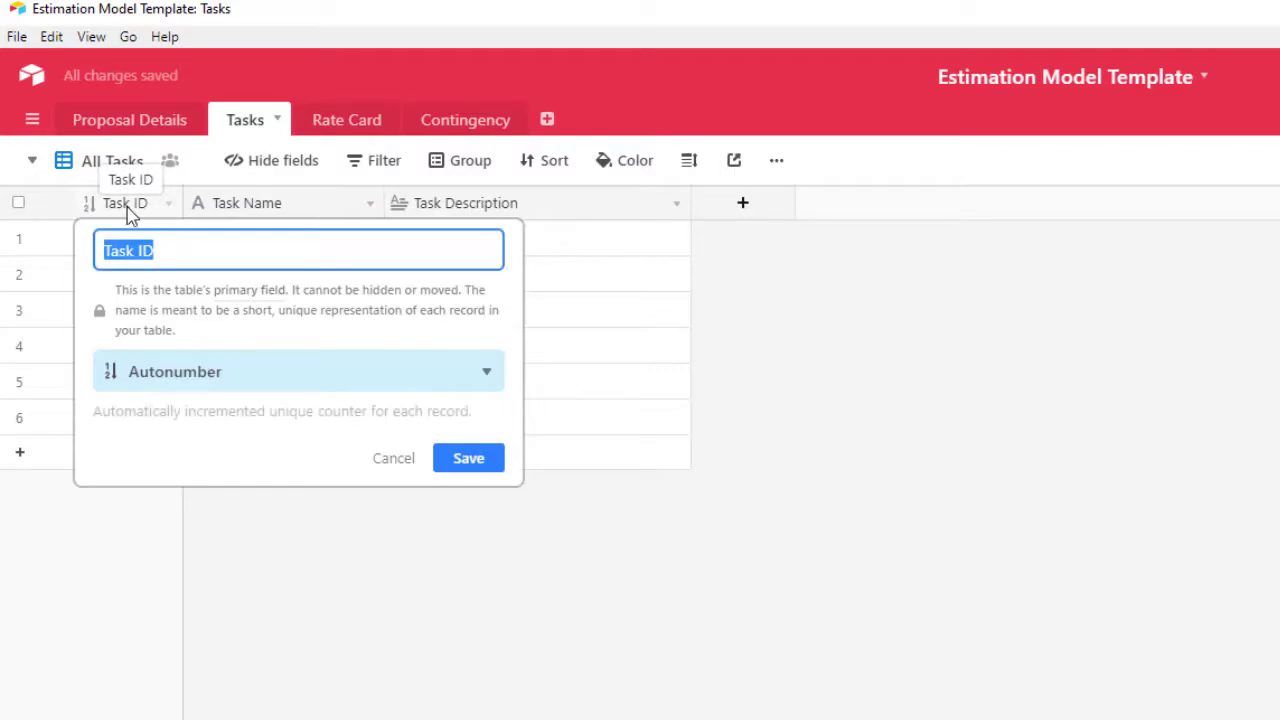
click(393, 460)
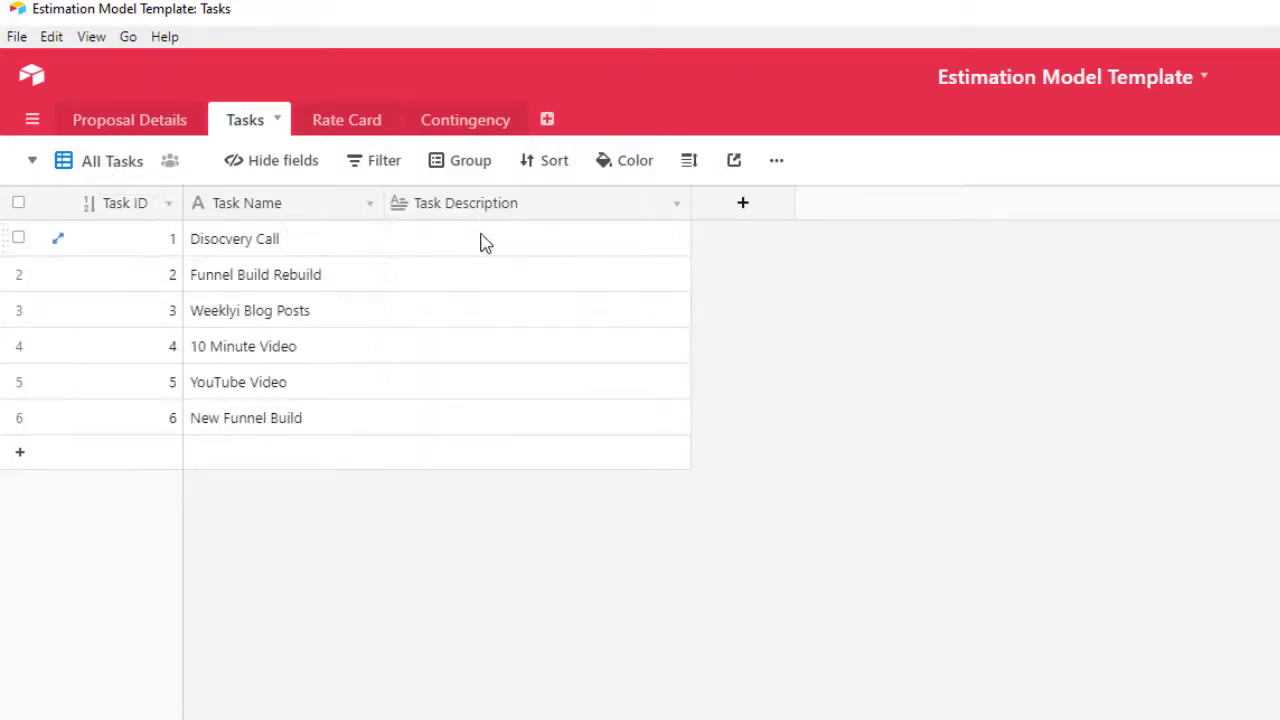
Copy the six task descriptions from YTEstimationModel.txt into the Task Description field, starting at the first task.
key(alt+Tab)
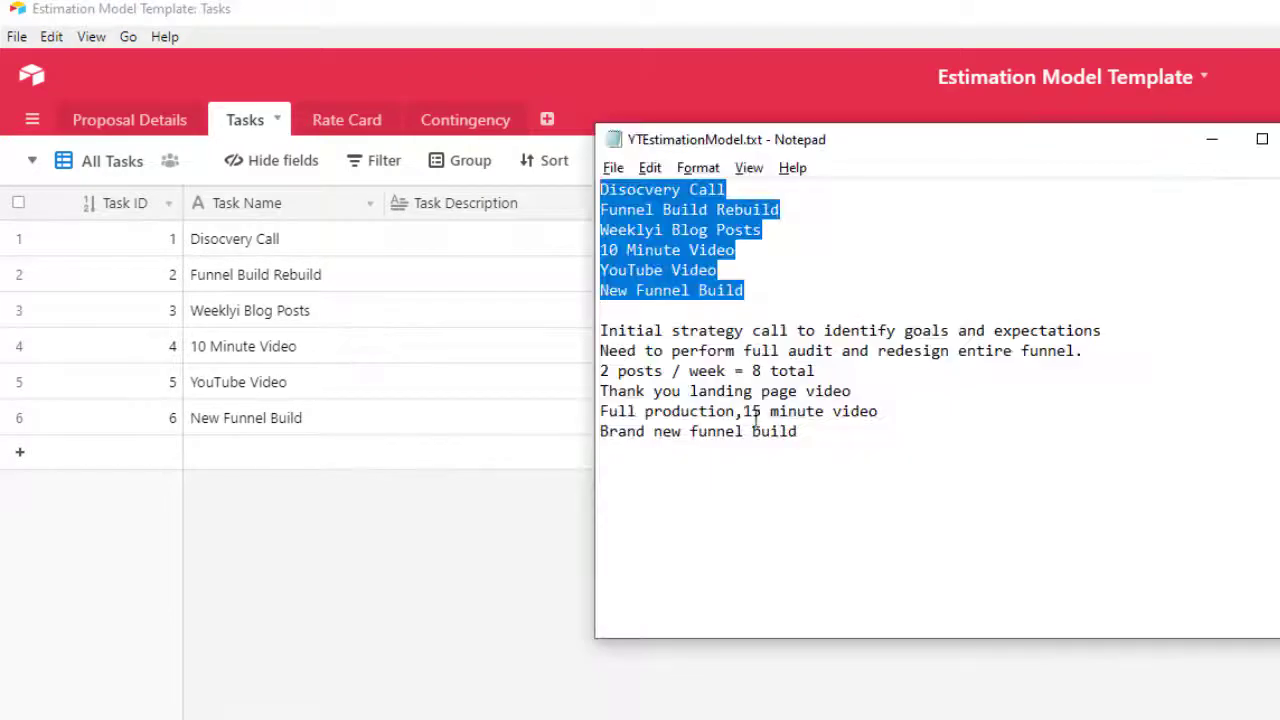
drag(815, 434, 583, 342)
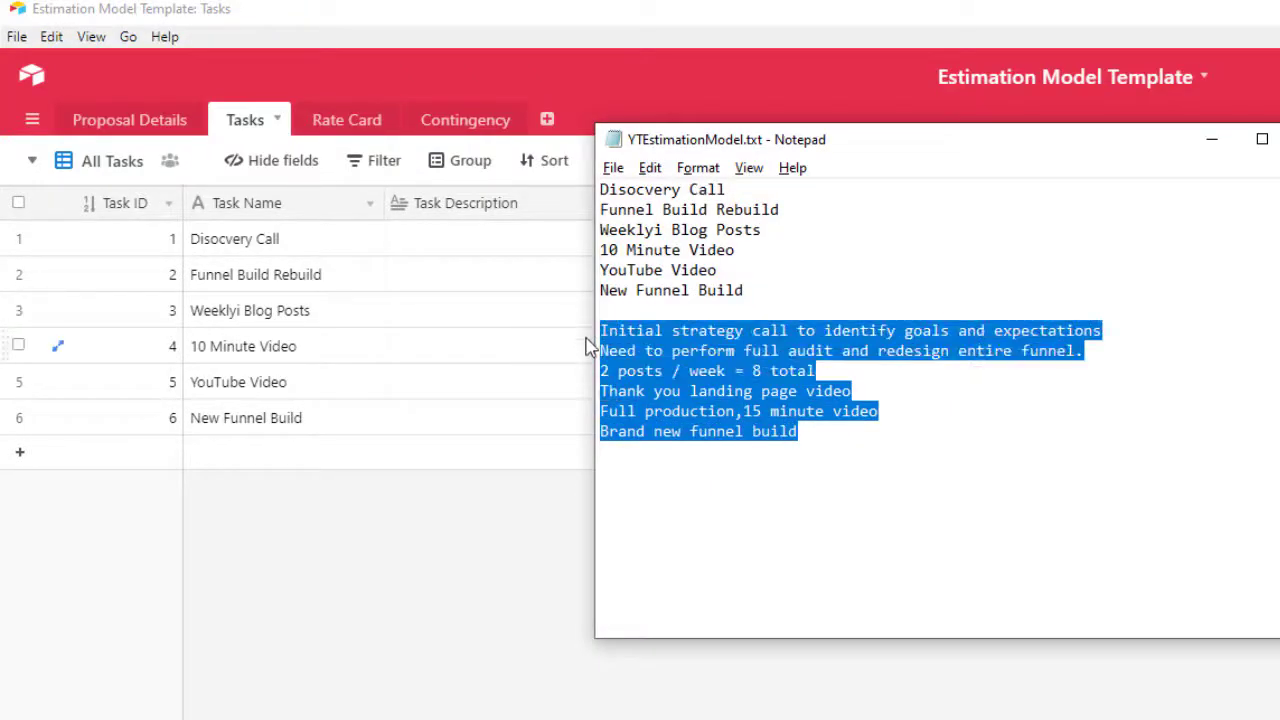
click(452, 247)
key(ctrl+v)
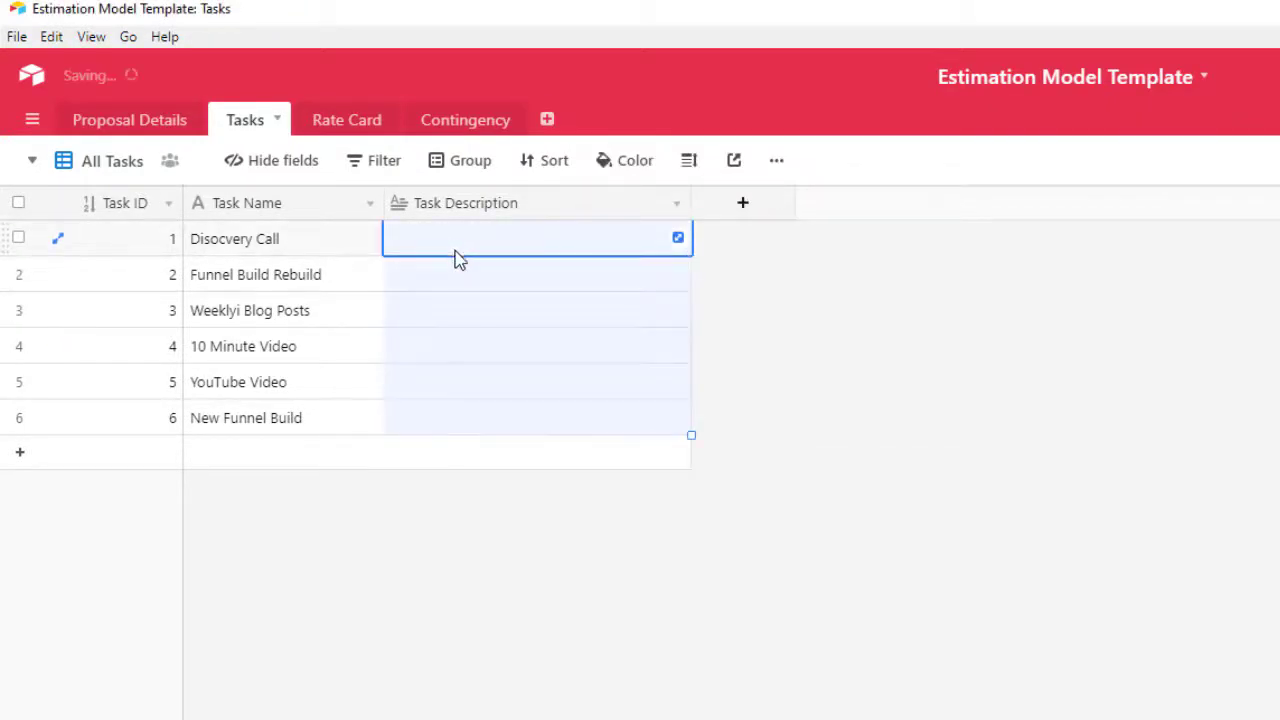
click(571, 512)
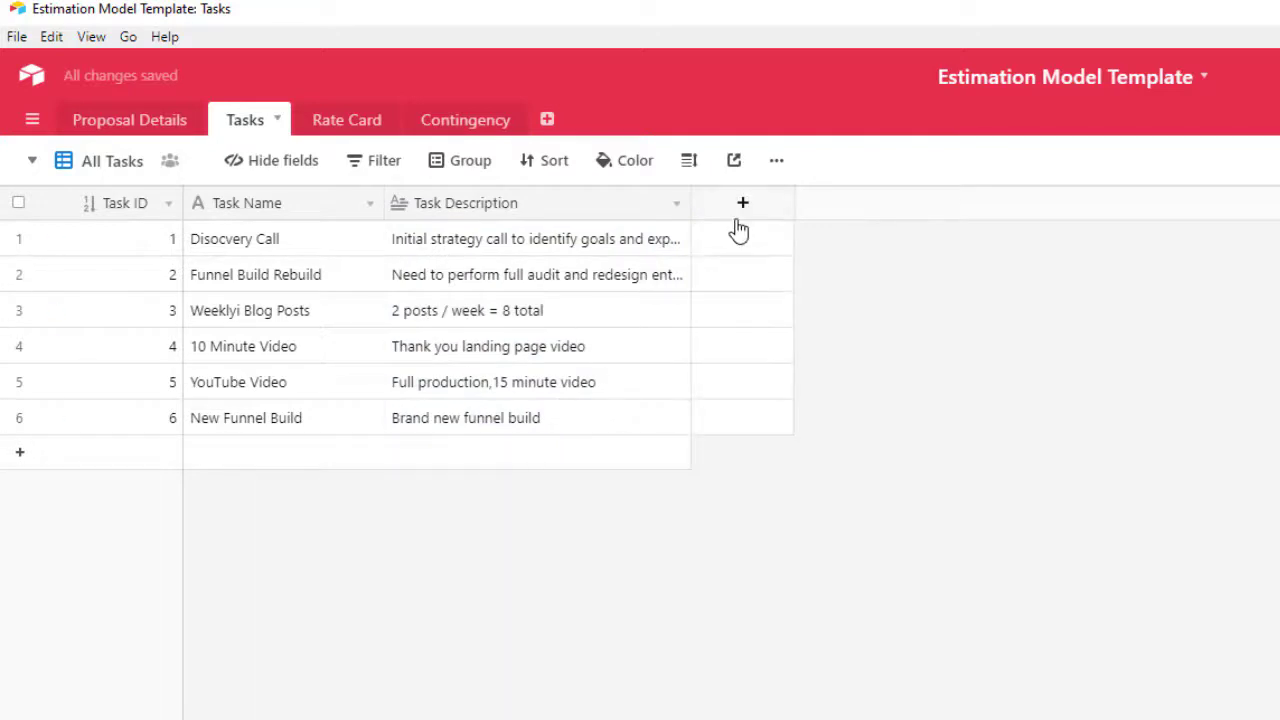
key(alt+Tab)
key(alt+Tab)
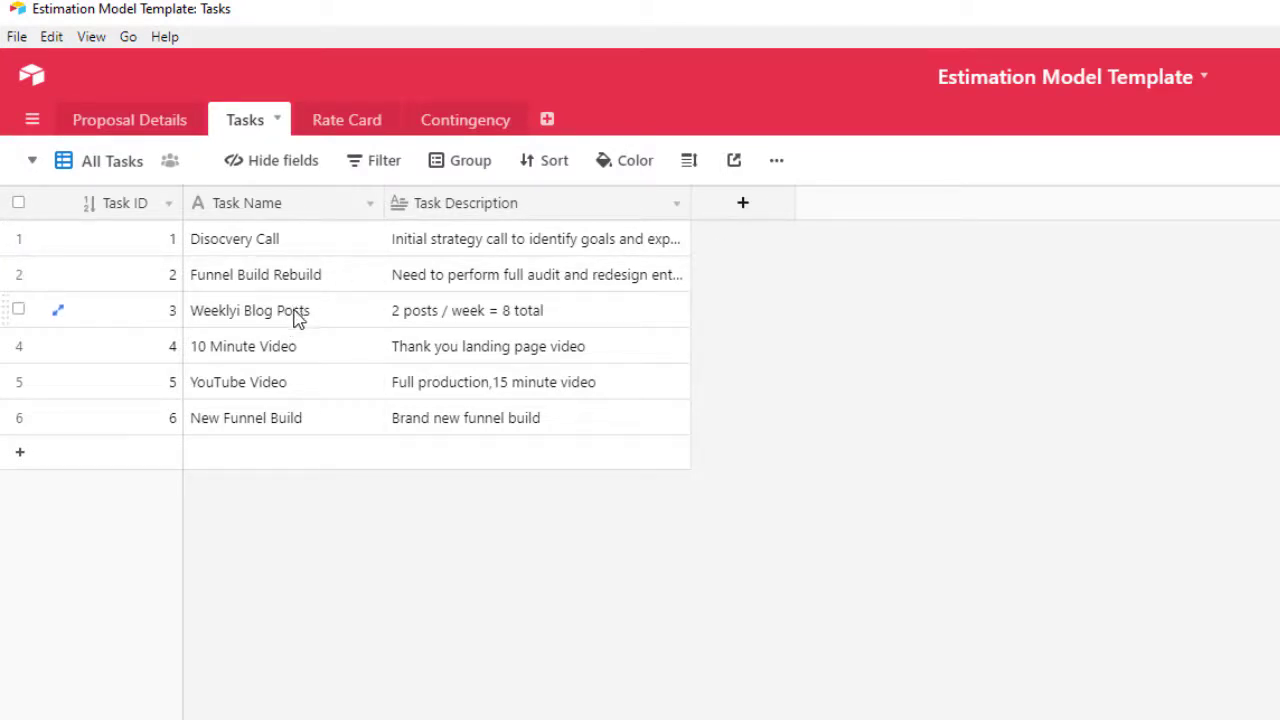
Add a Project ID field to the Tasks table linking to Proposal Details, with linking to multiple records disabled and no lookup fields.
click(137, 121)
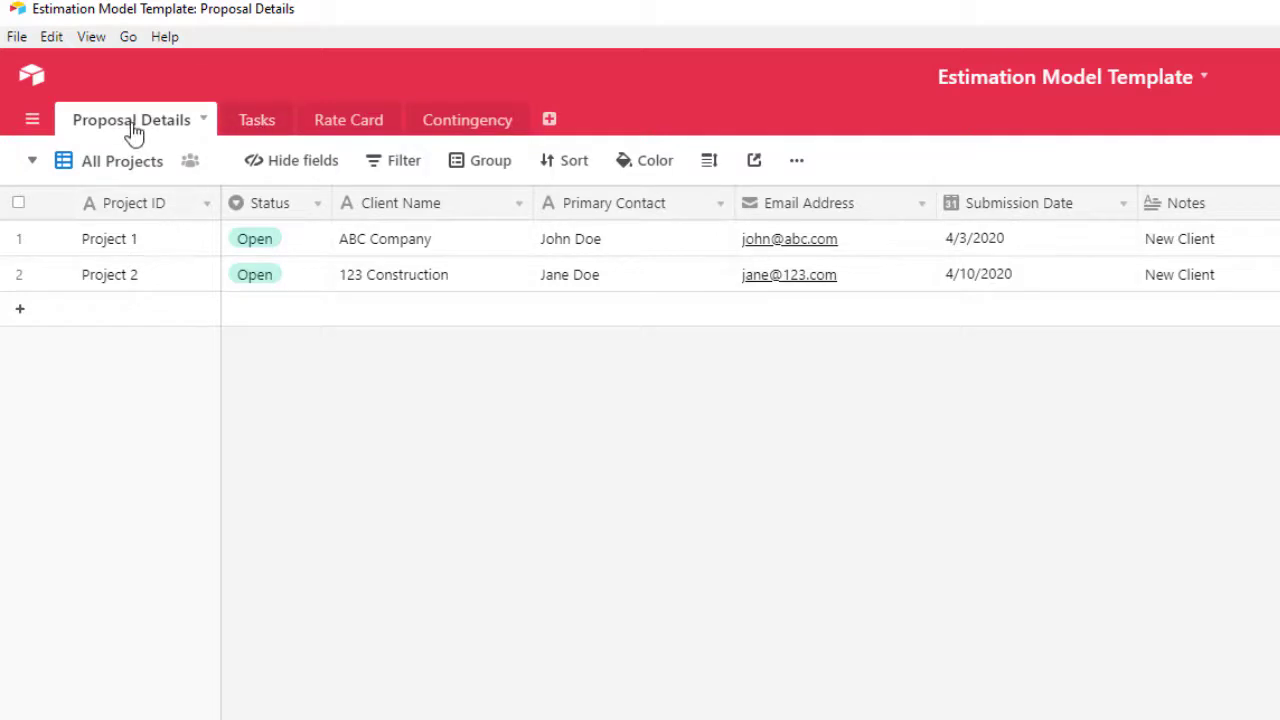
click(256, 125)
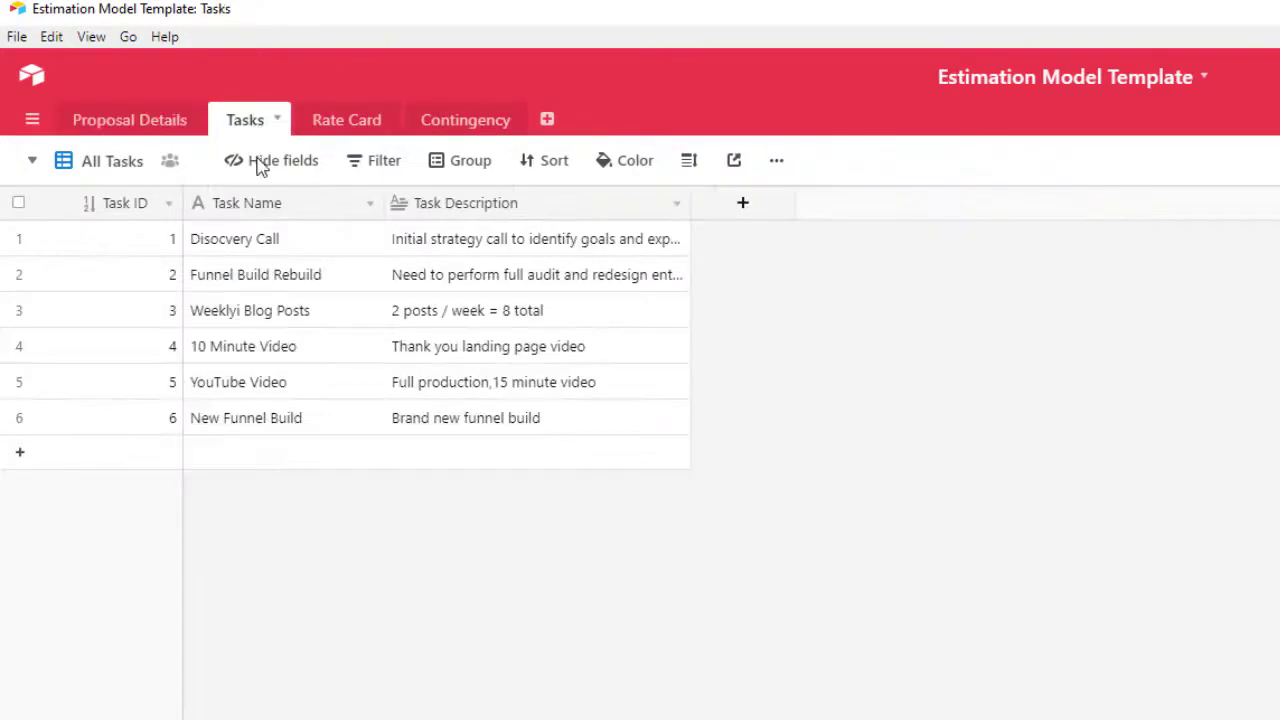
click(745, 205)
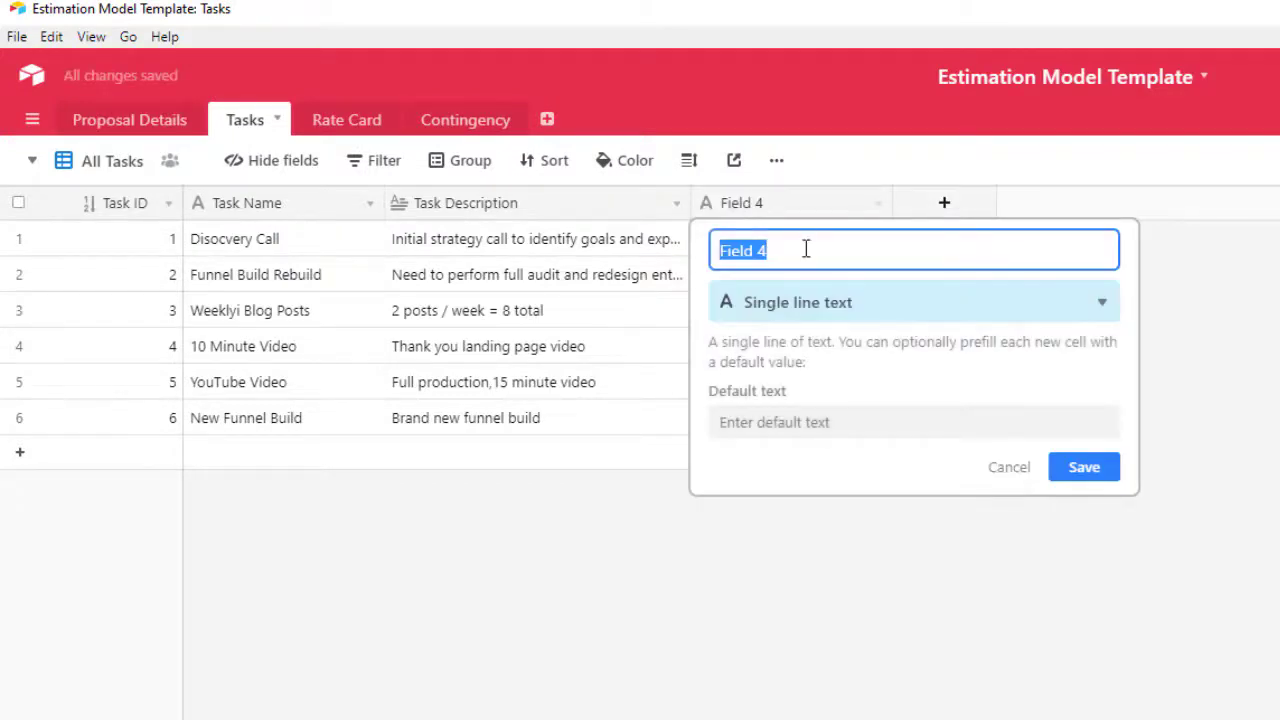
text(Project ID)
click(829, 304)
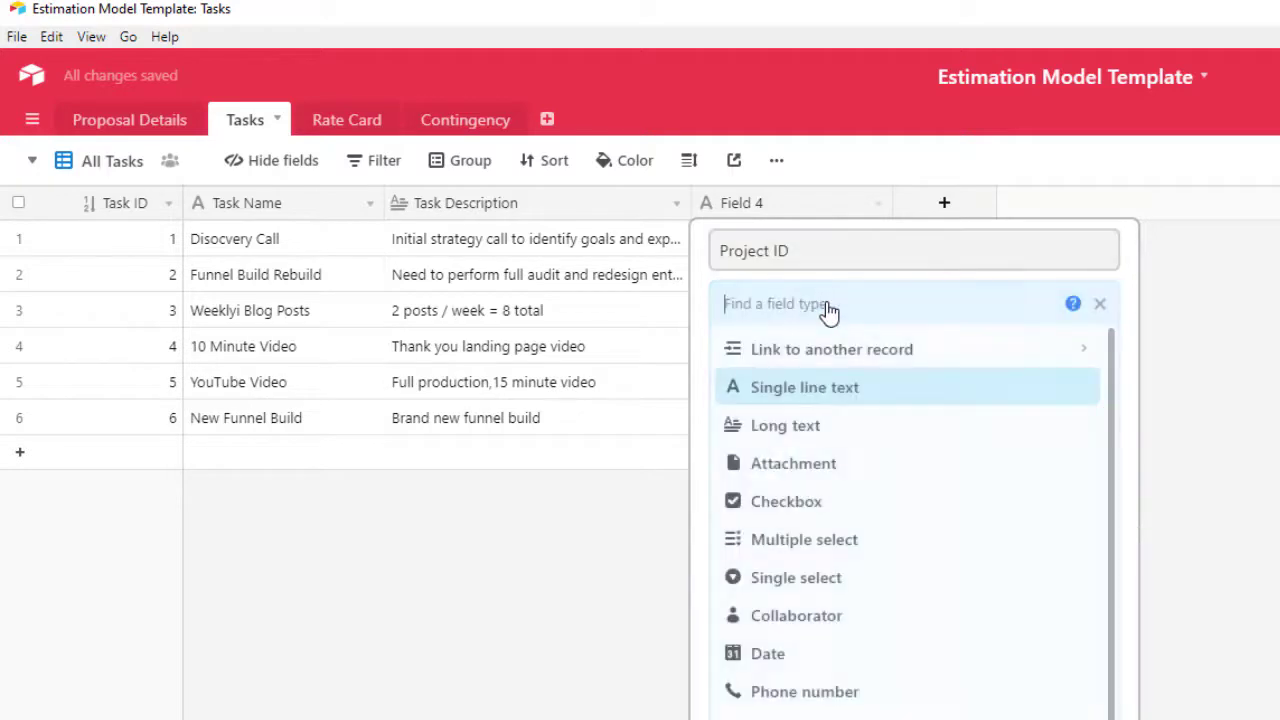
click(816, 355)
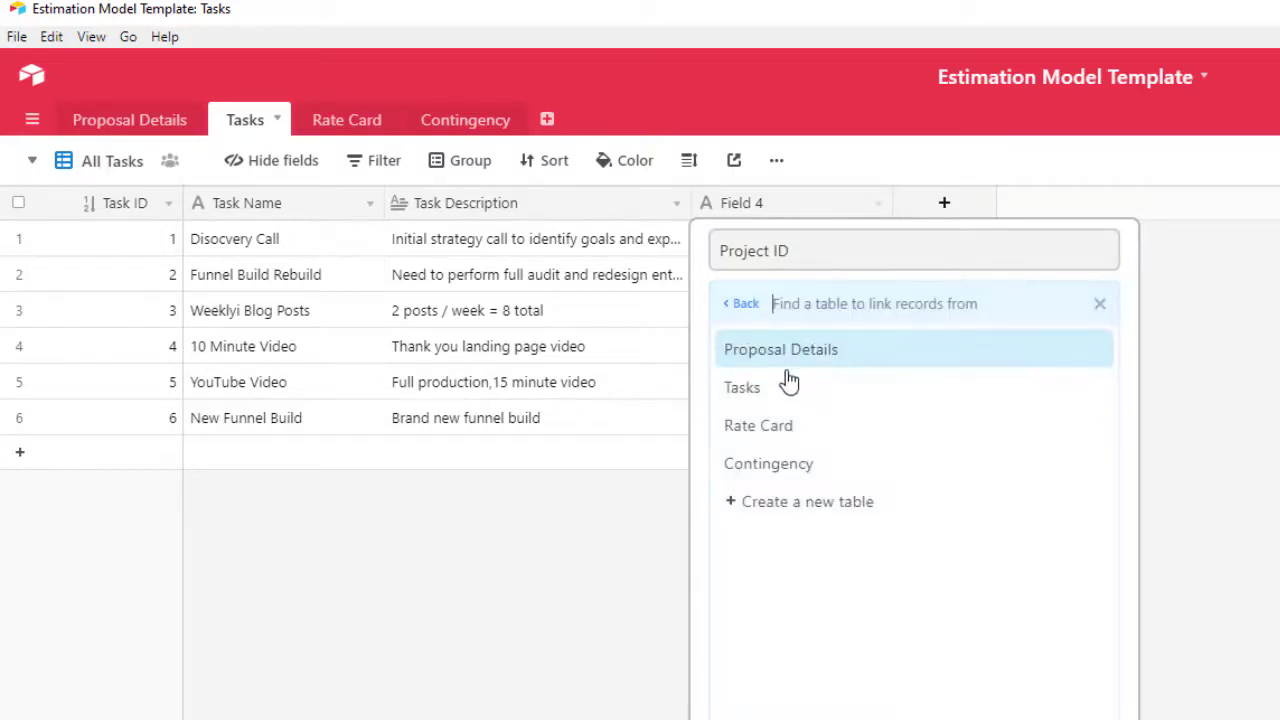
click(781, 357)
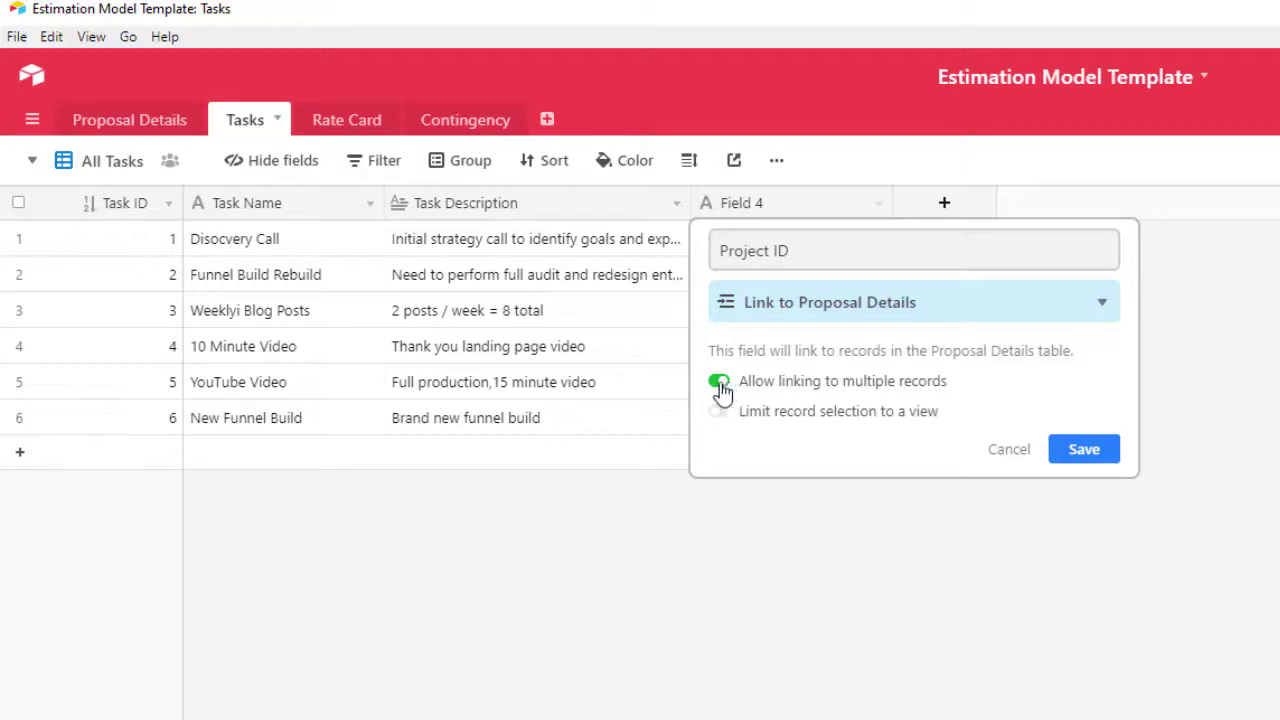
click(720, 385)
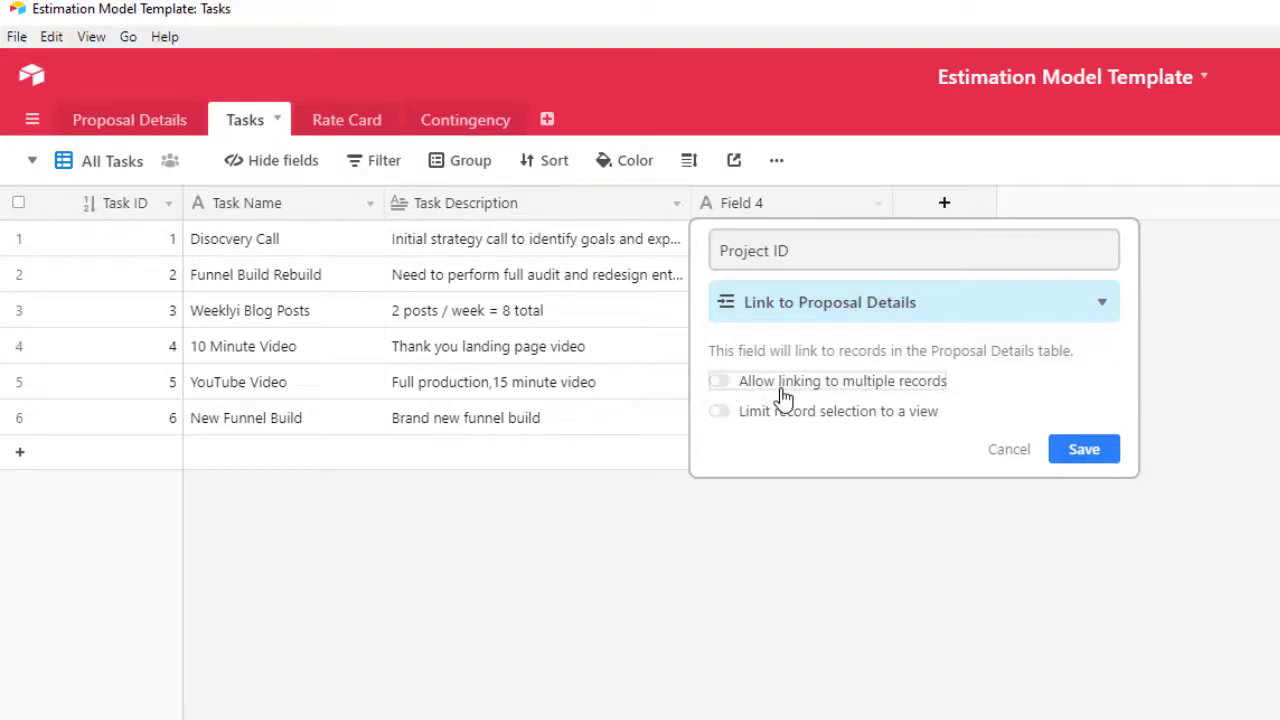
click(1087, 456)
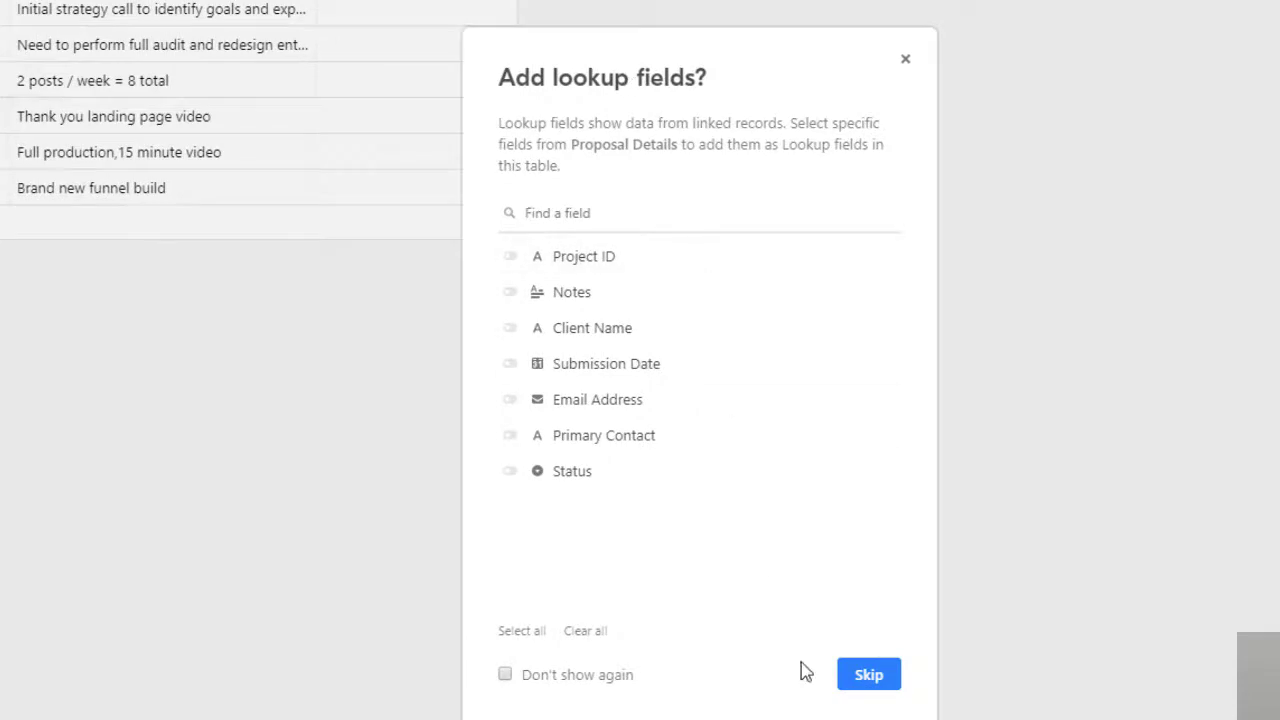
click(851, 683)
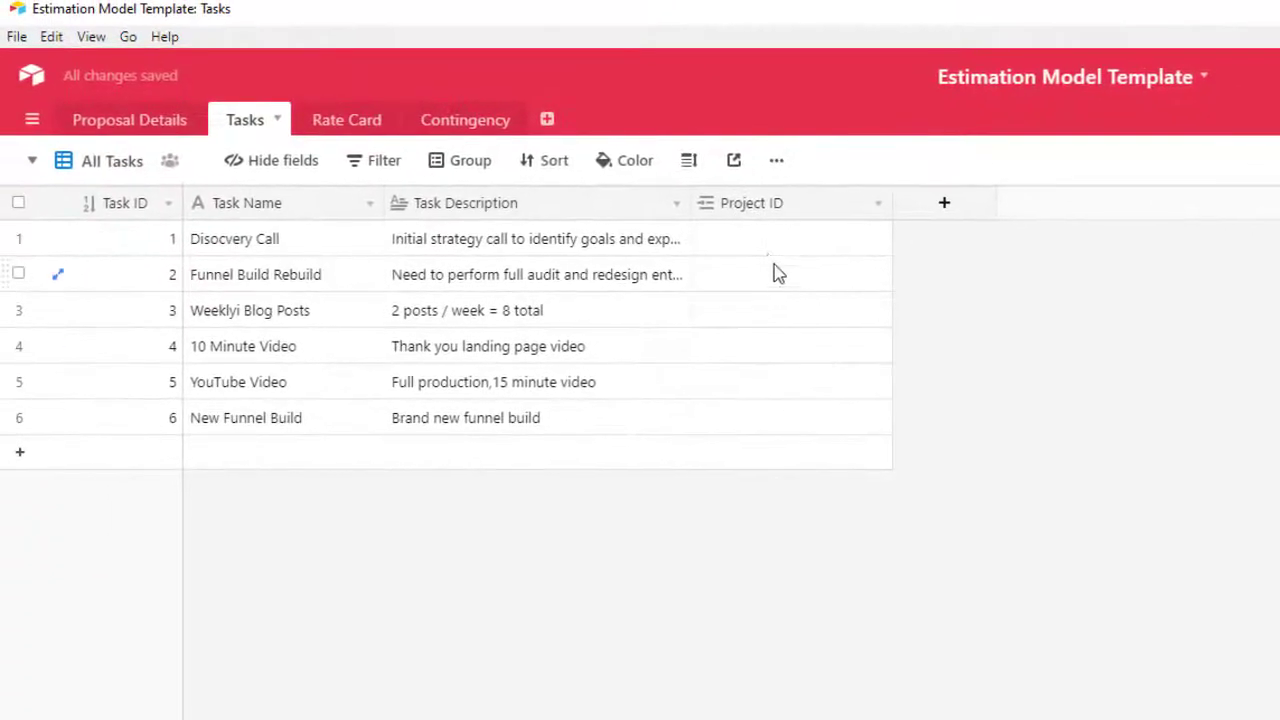
Link the Disocvery Call and Funnel Build Rebuild tasks to Project 1.
click(770, 244)
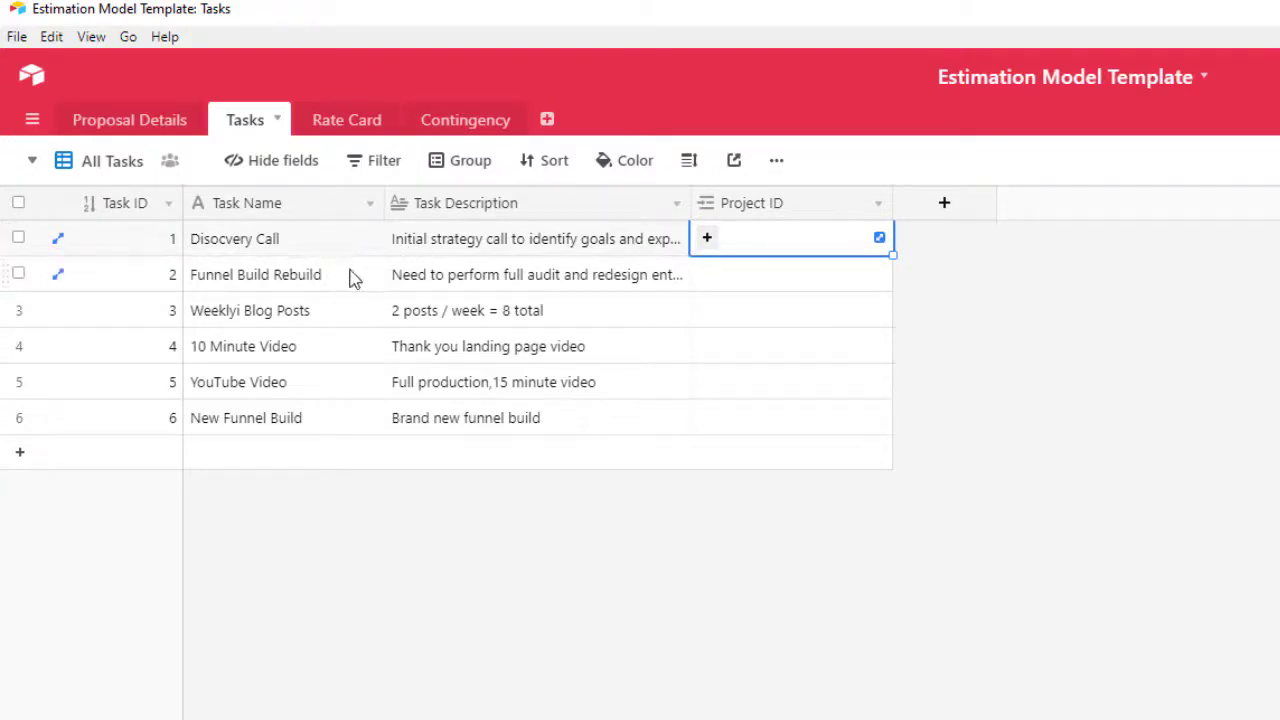
click(707, 240)
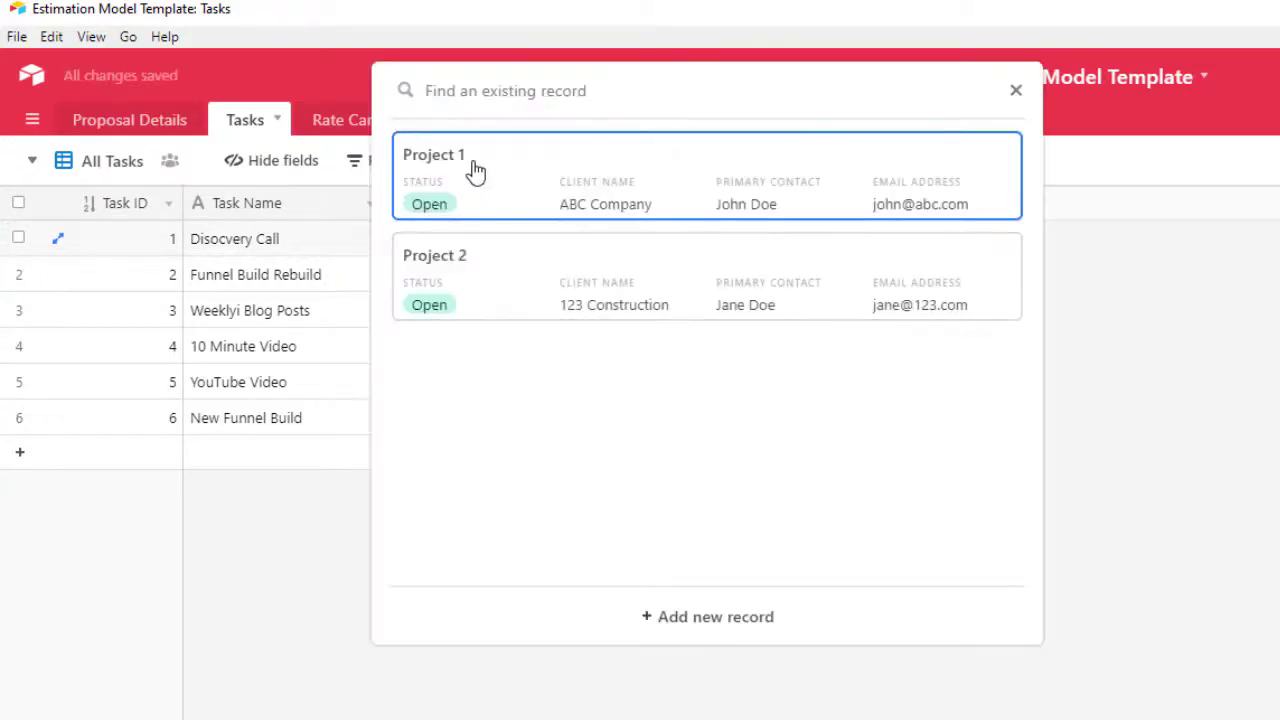
click(487, 180)
click(733, 282)
click(707, 275)
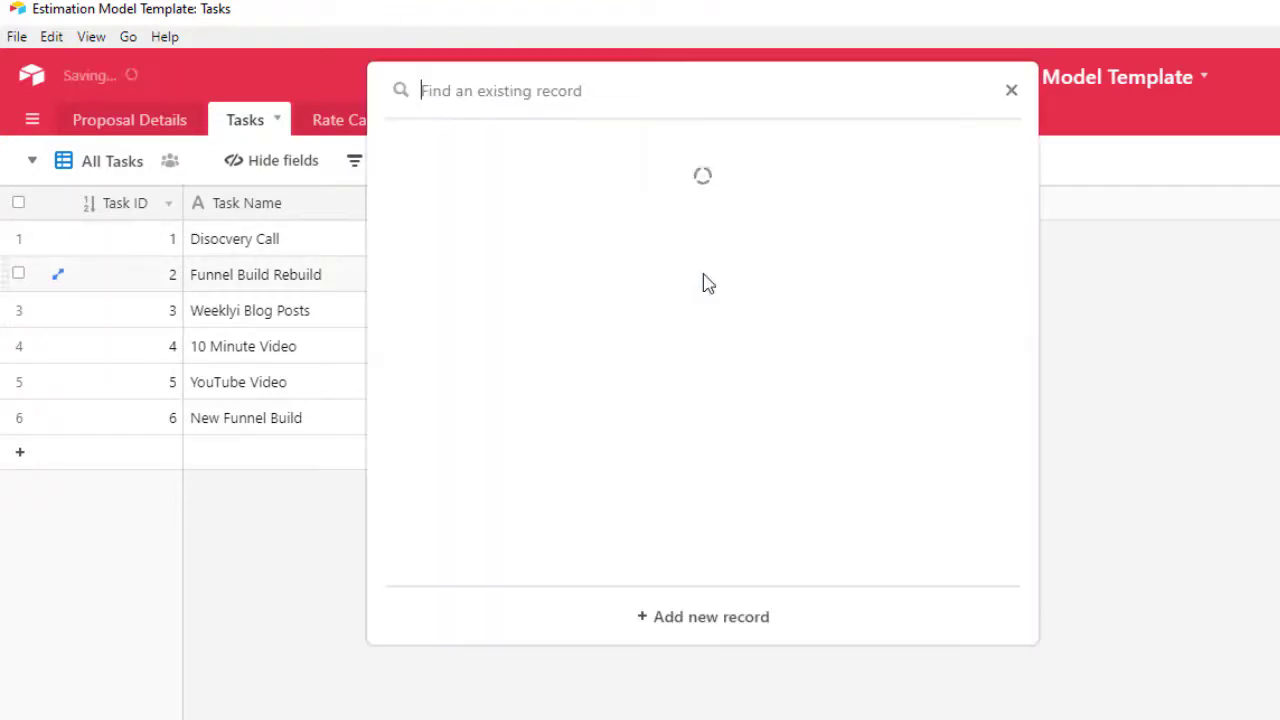
click(478, 191)
Narrow the Project ID column and link the Weeklyi Blog Posts task to Project 2.
drag(882, 200, 812, 197)
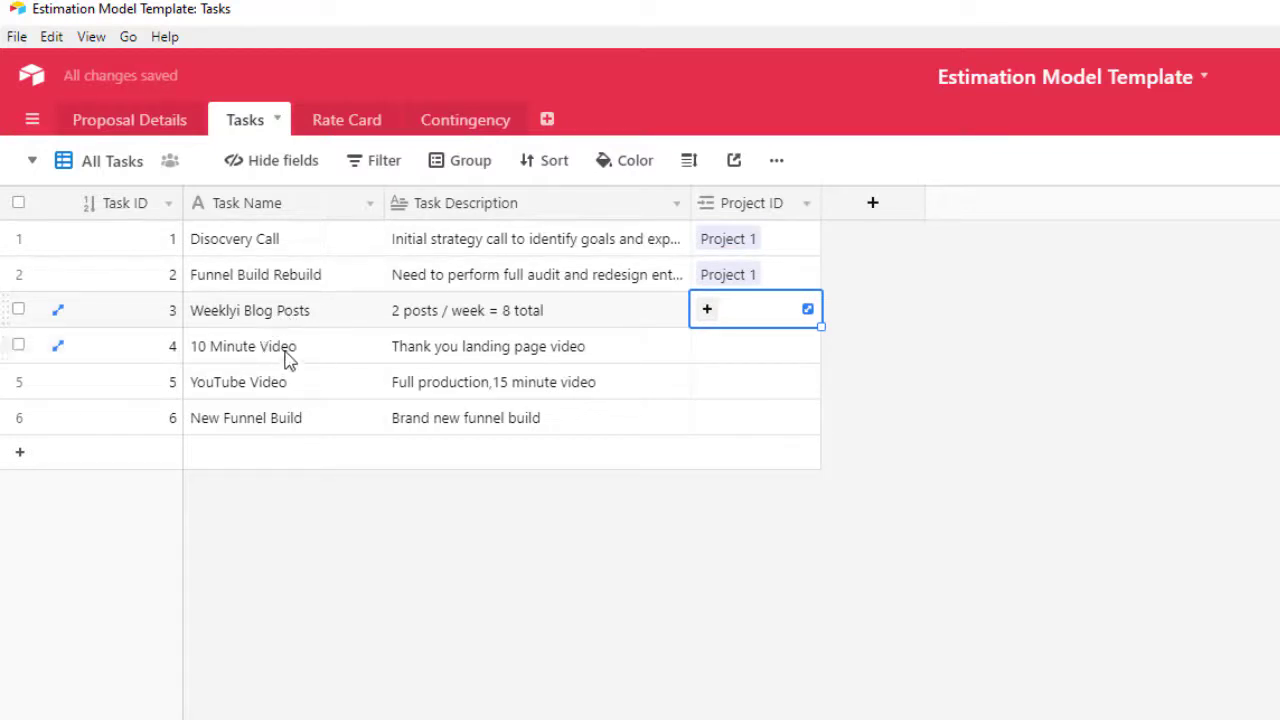
click(707, 311)
click(566, 286)
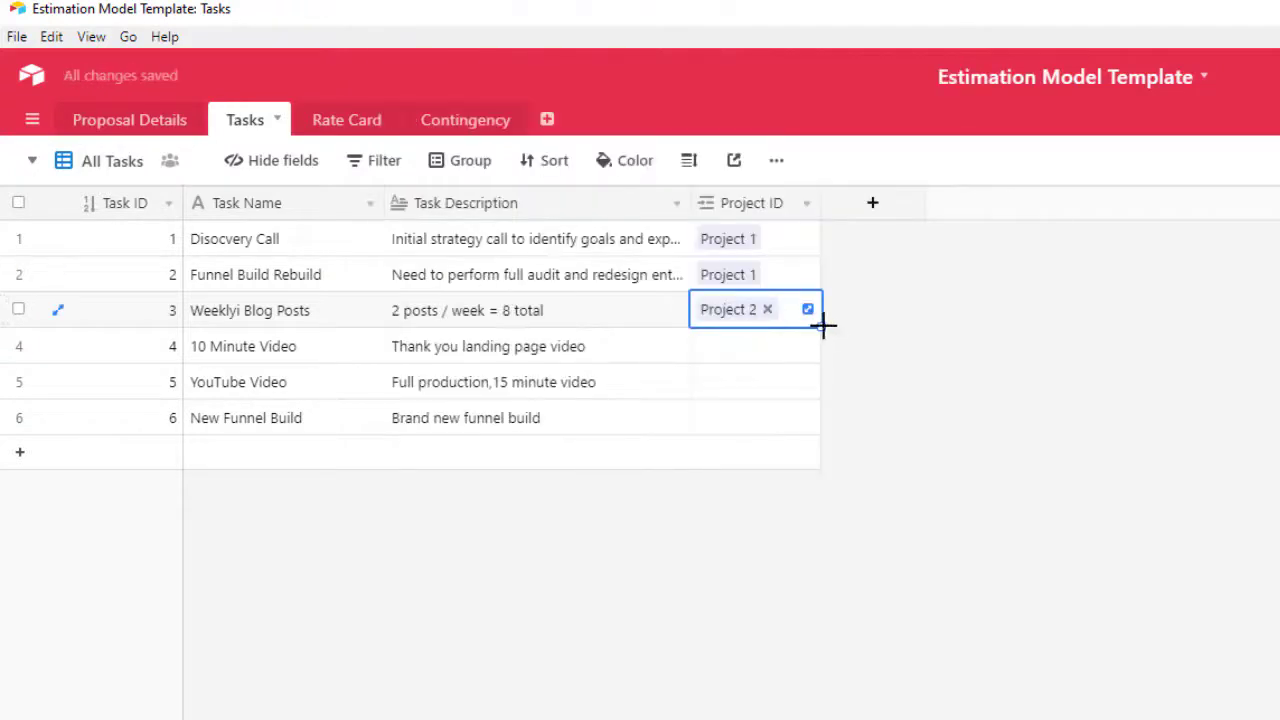
Fill Project 2 down to the 10 Minute Video and YouTube Video tasks, and link New Funnel Build to Project 1.
drag(820, 326, 808, 396)
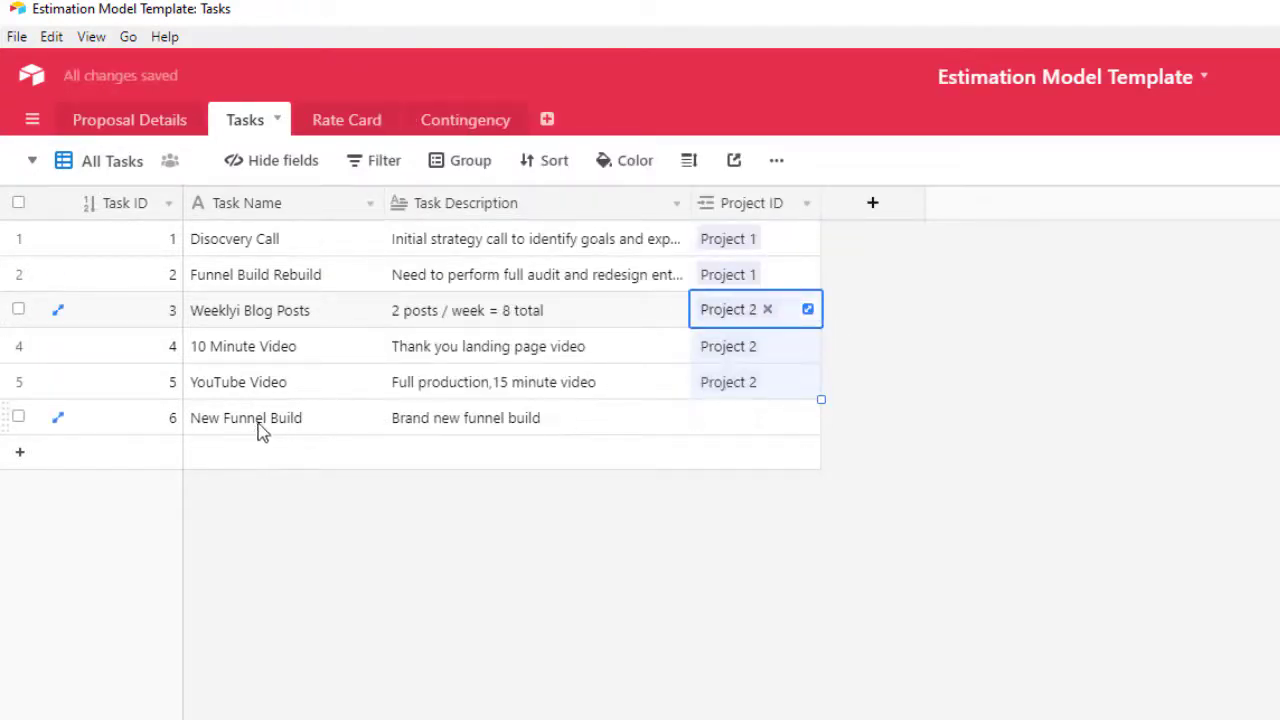
click(728, 422)
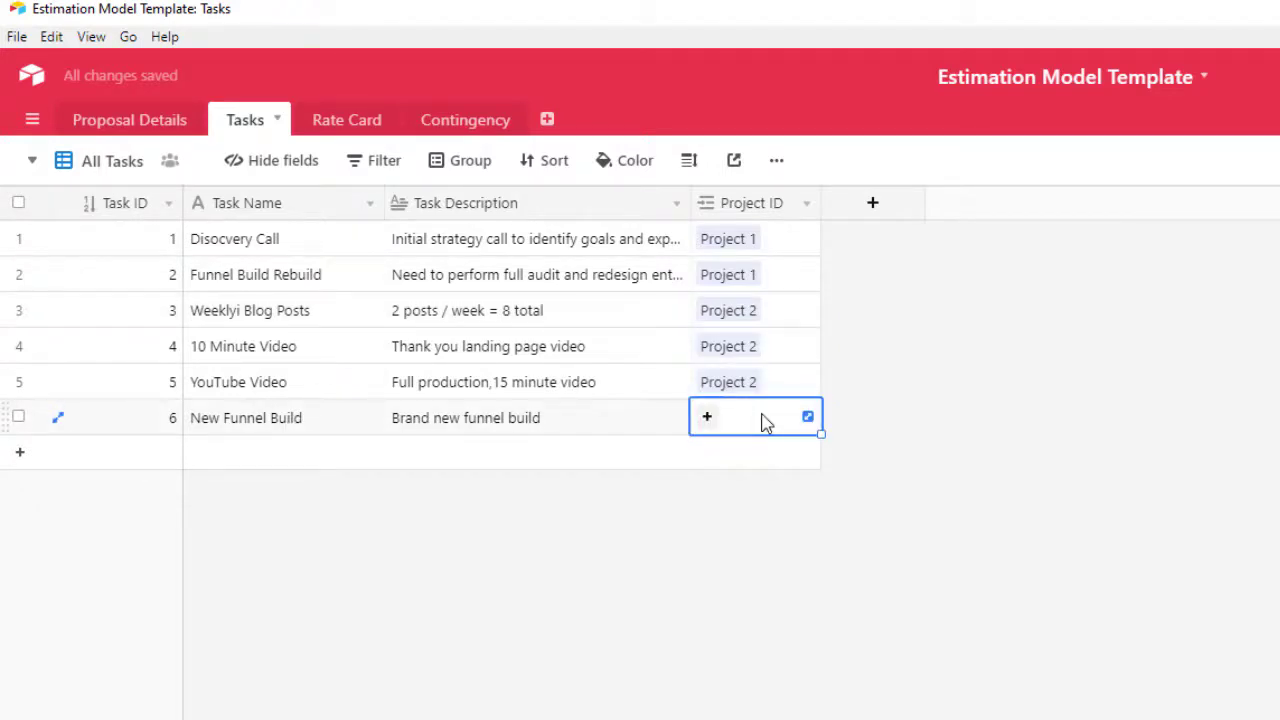
click(709, 420)
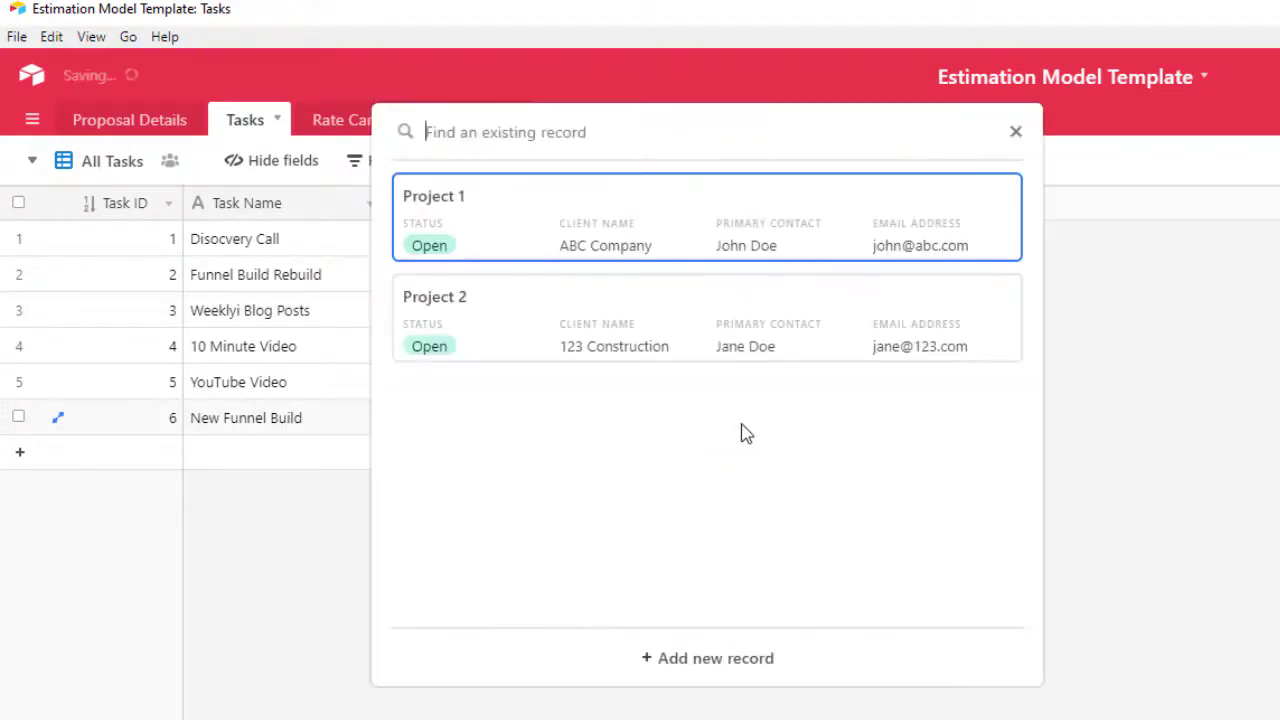
click(450, 232)
click(837, 380)
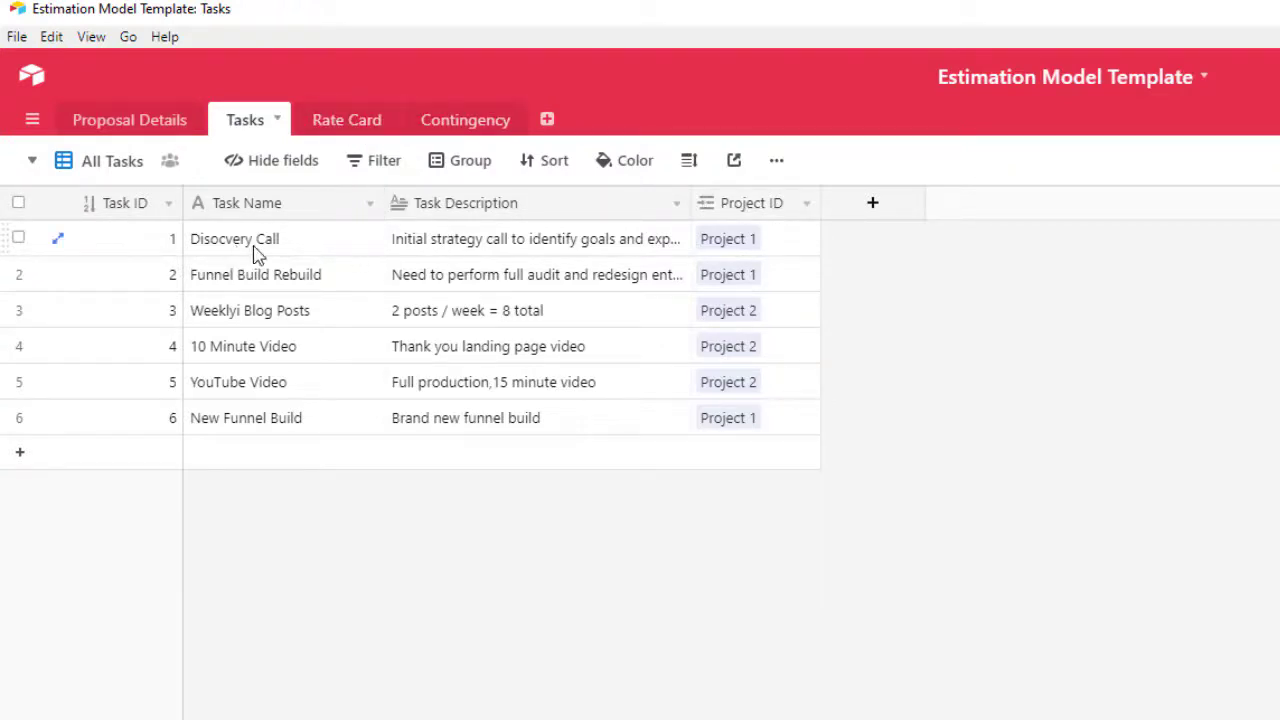
Add a Rate Card field to the Tasks table linking to Rate Card, with linking to multiple records disabled and no lookup fields.
click(345, 121)
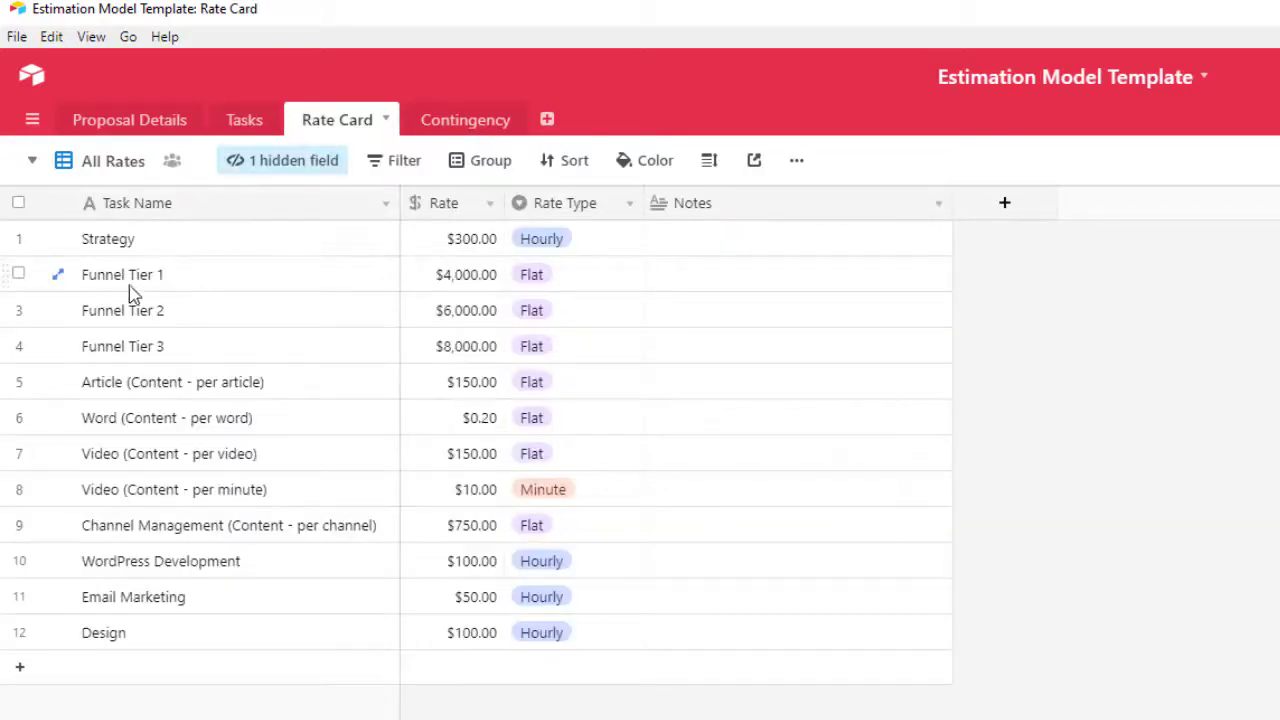
click(243, 121)
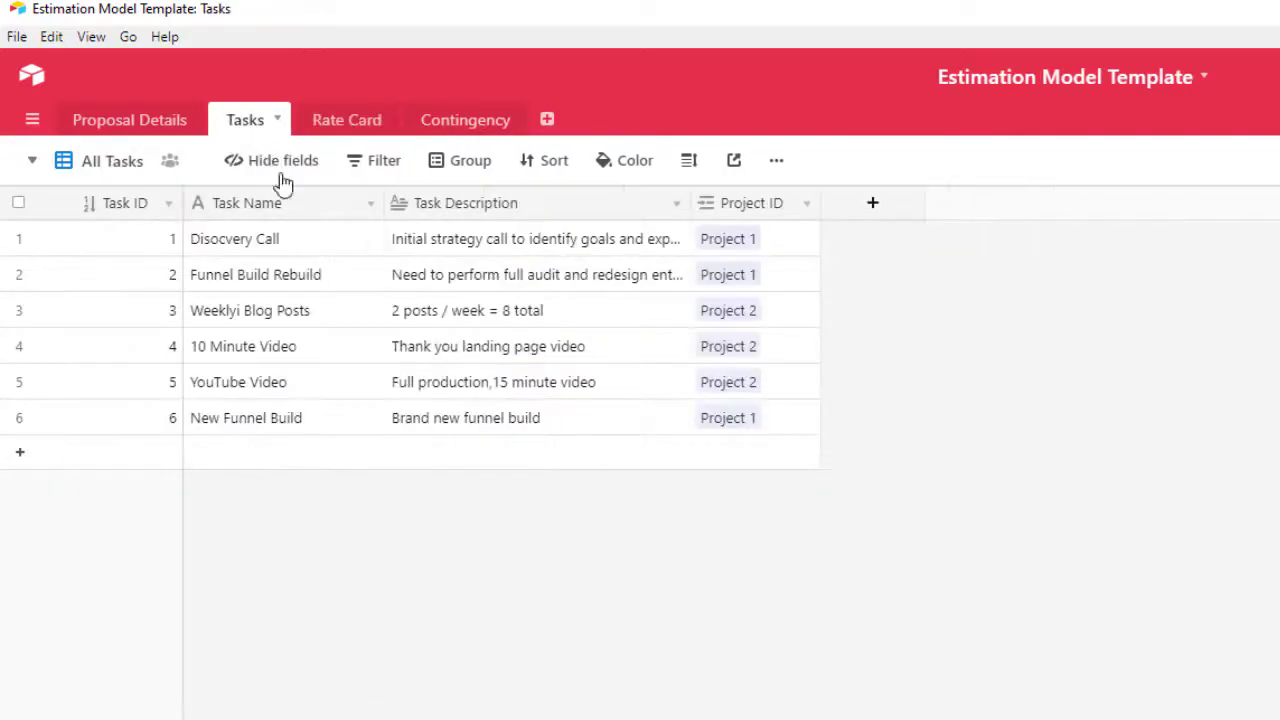
click(859, 210)
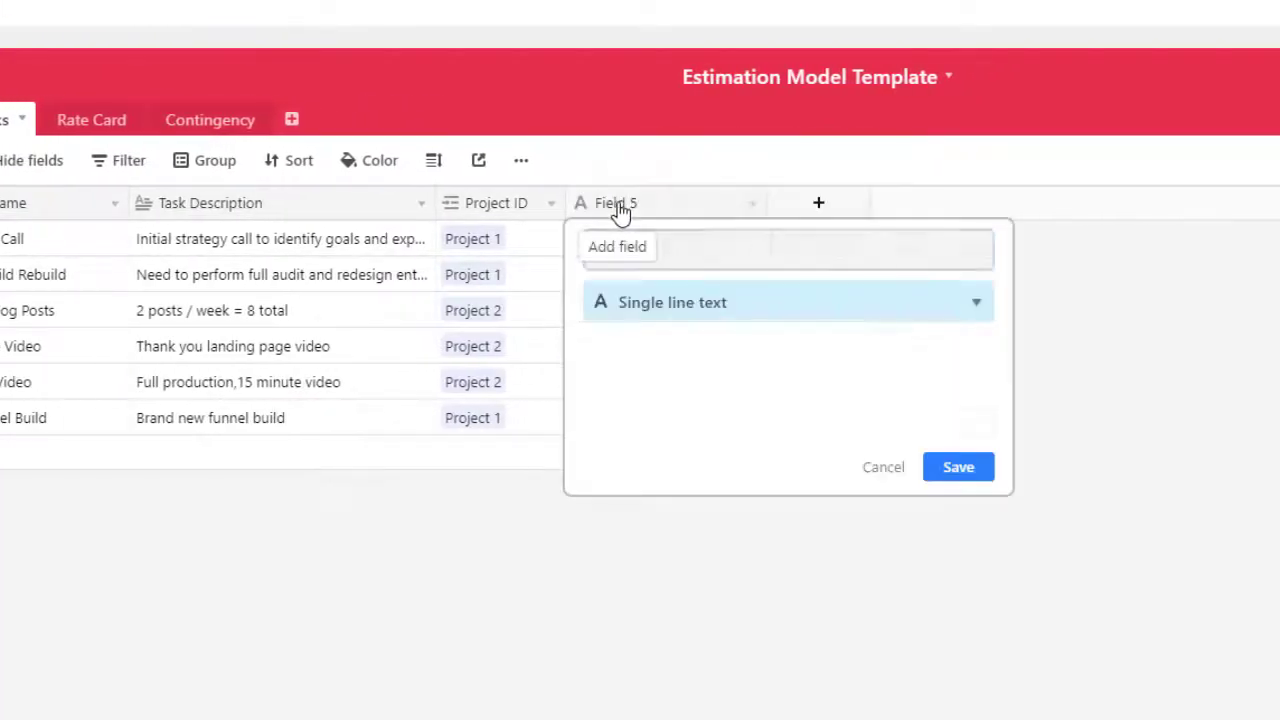
text(Rate Card)
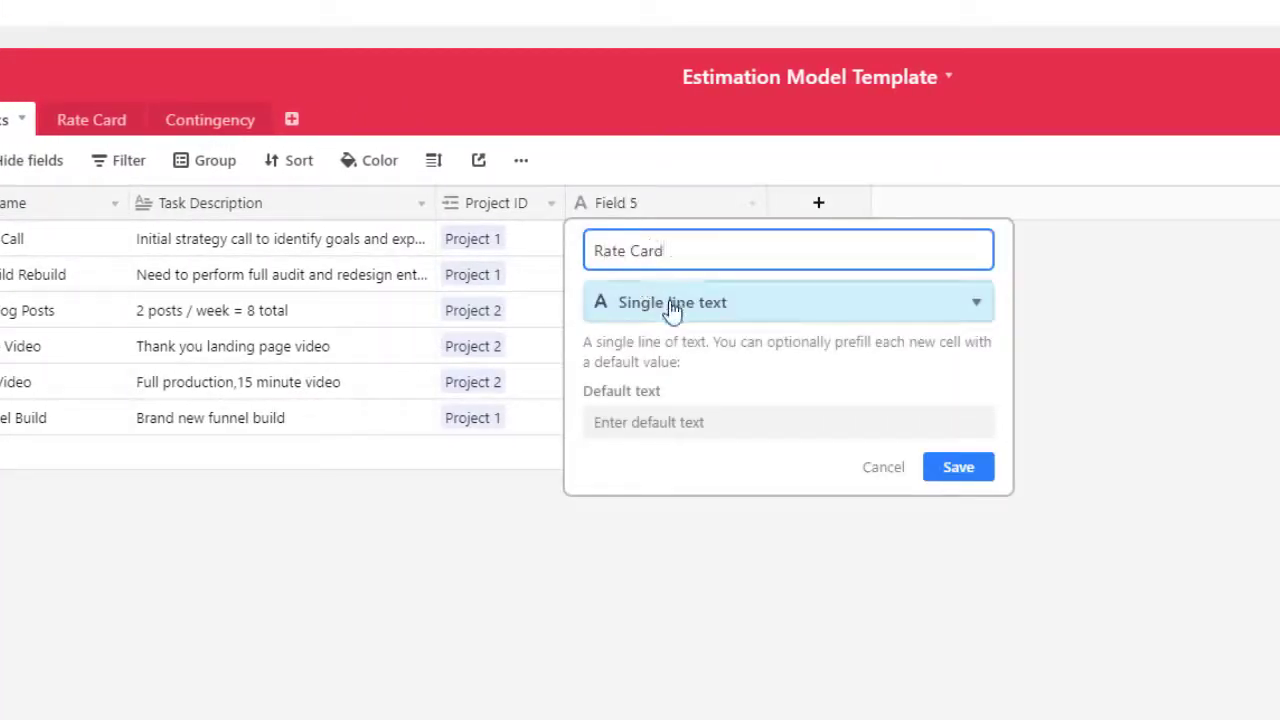
click(672, 305)
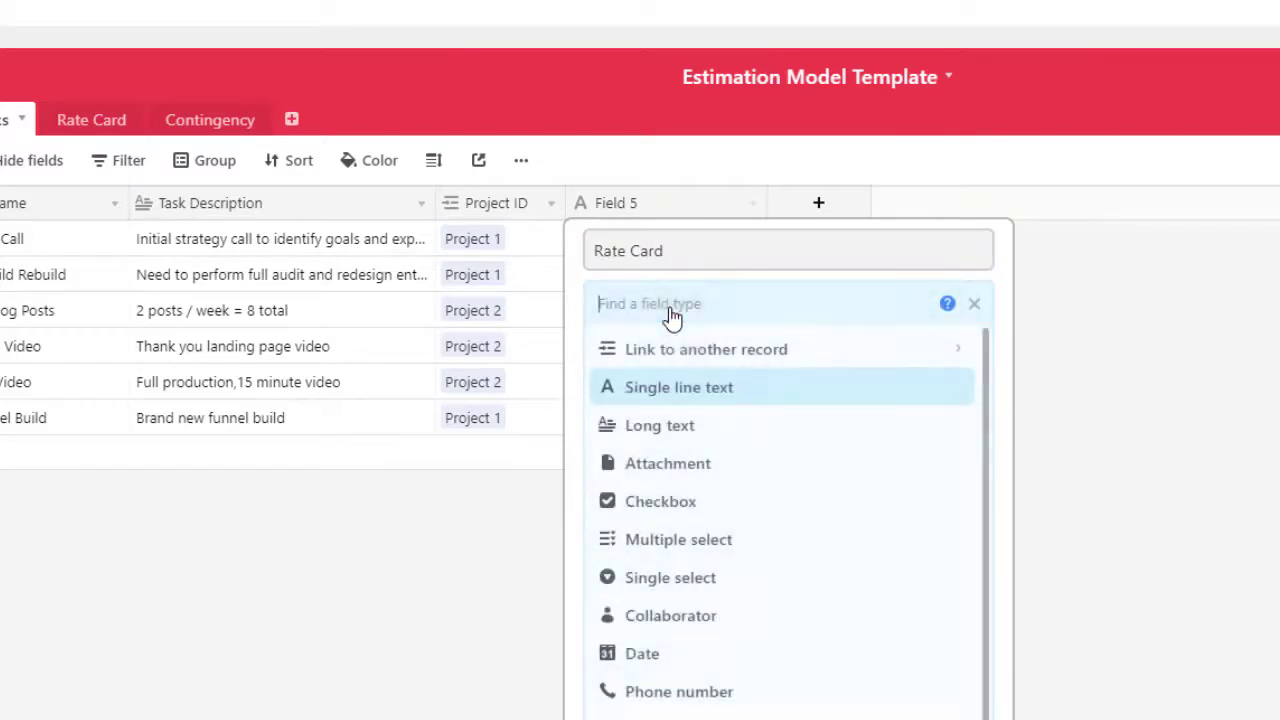
click(680, 350)
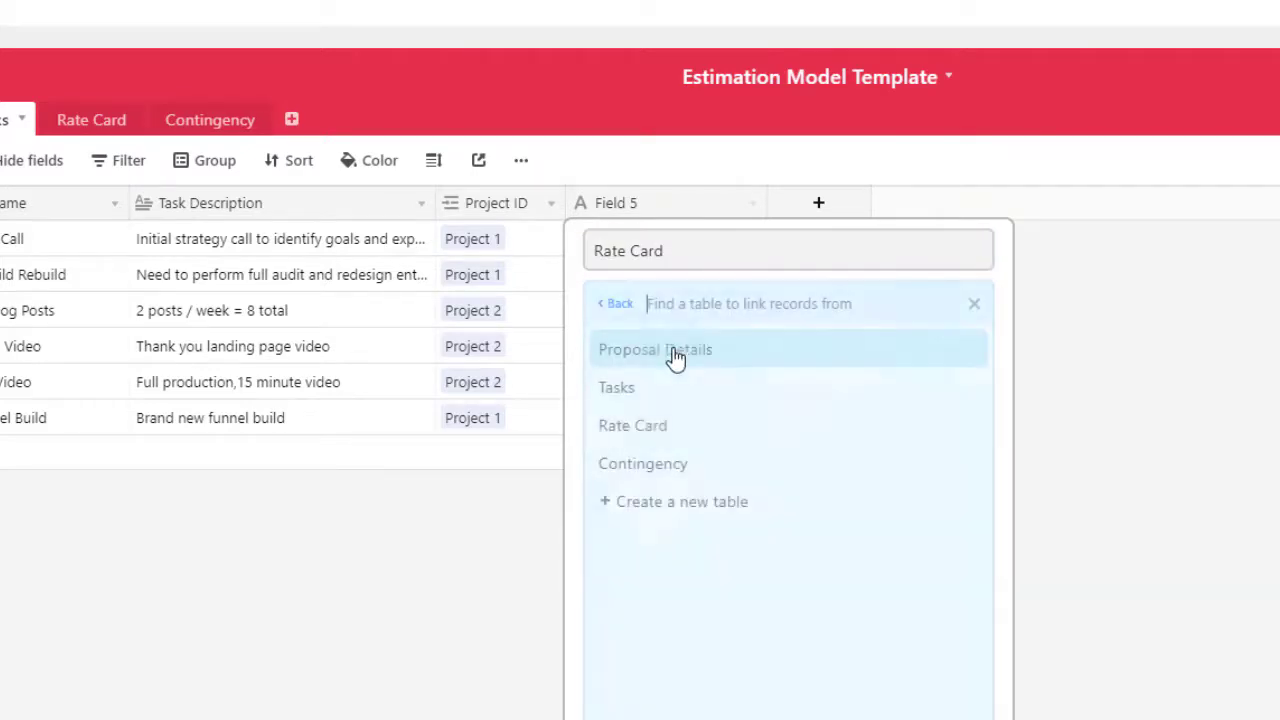
click(660, 432)
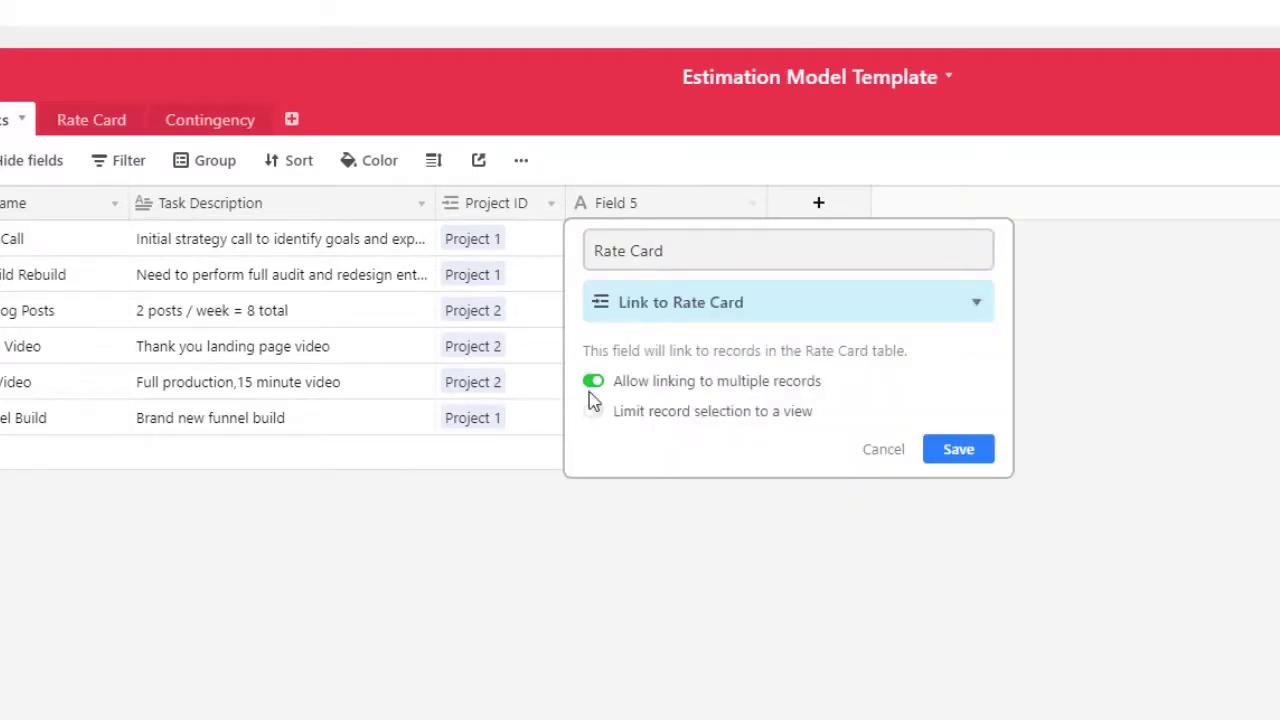
click(595, 383)
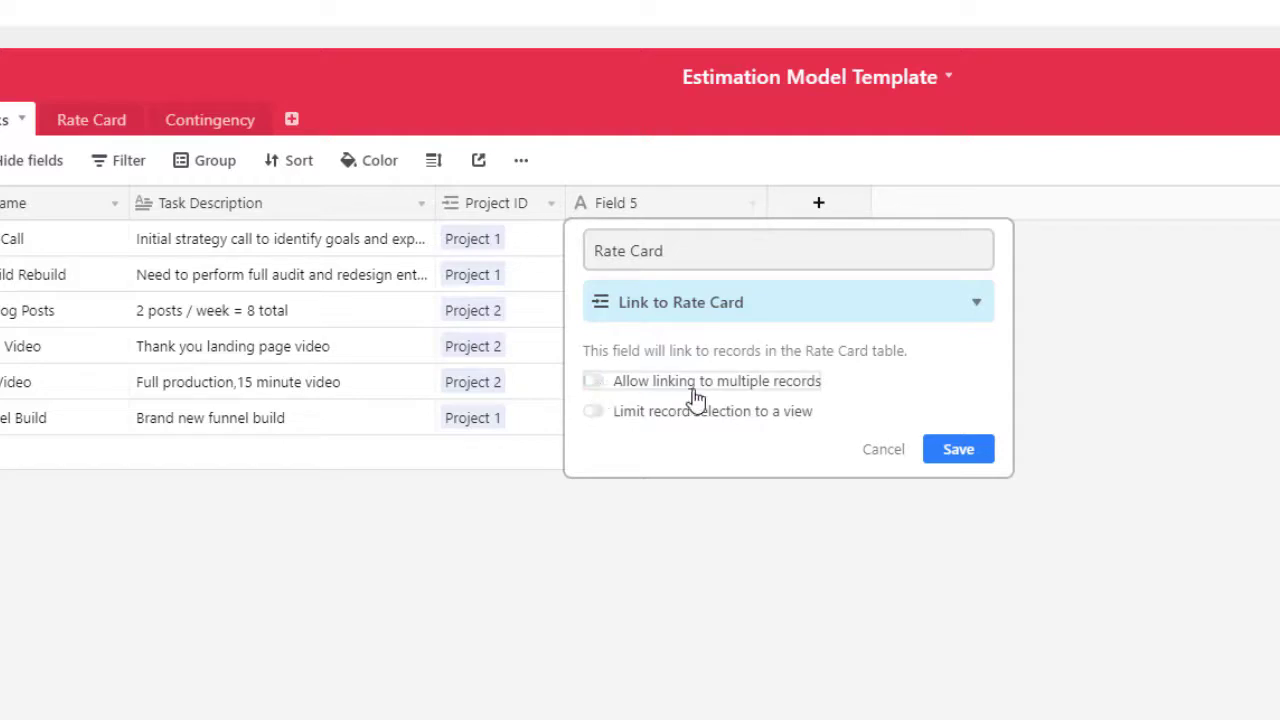
click(962, 455)
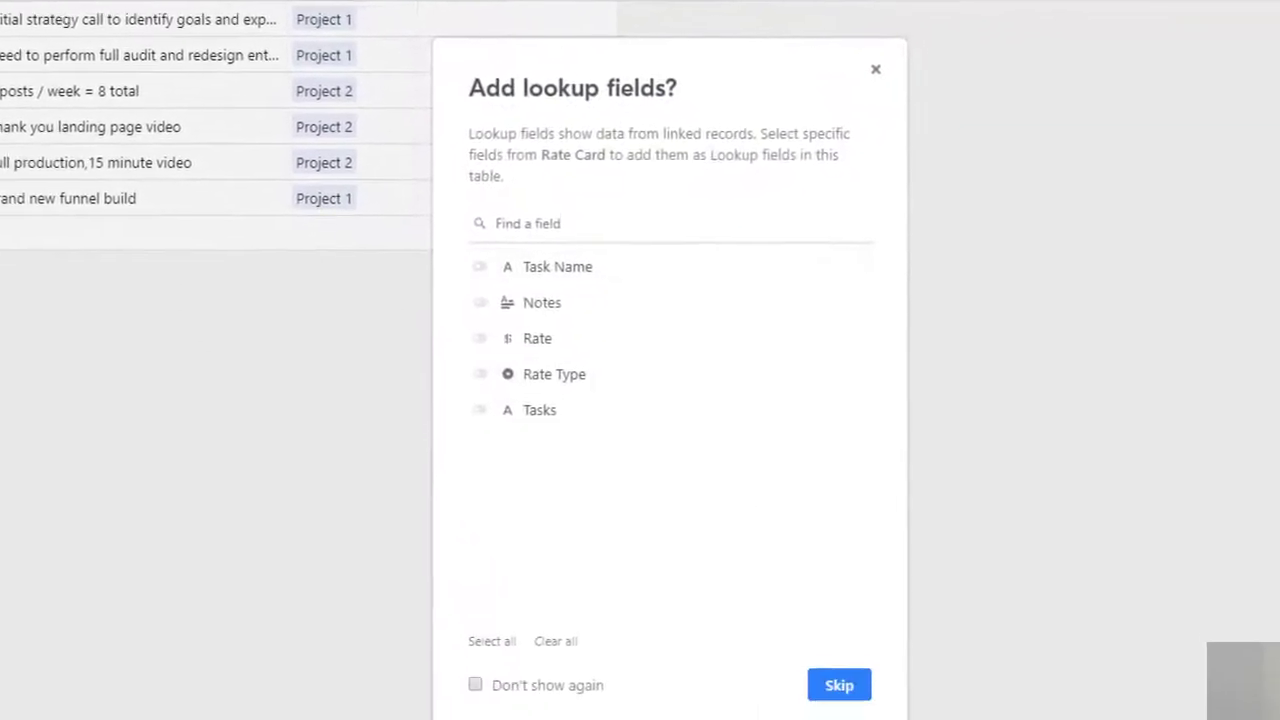
click(843, 691)
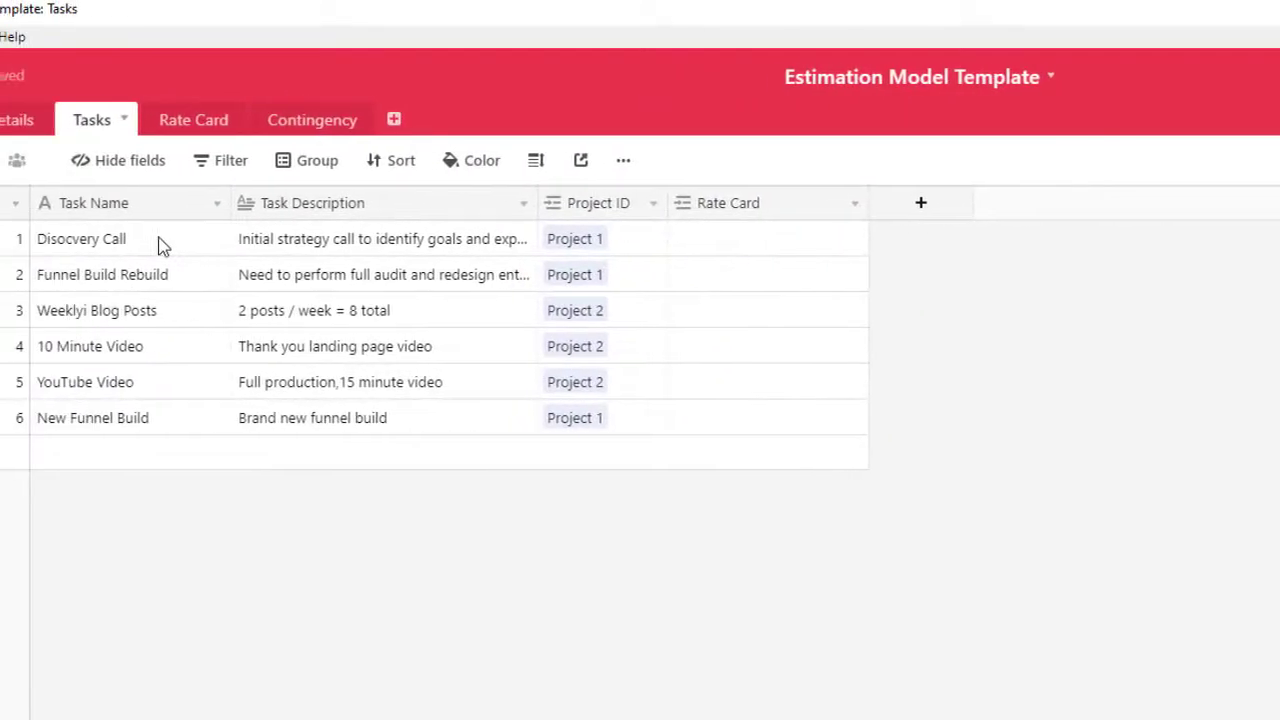
Link the Disocvery Call task to the Strategy rate and Funnel Build Rebuild to Funnel Tier 1.
click(755, 253)
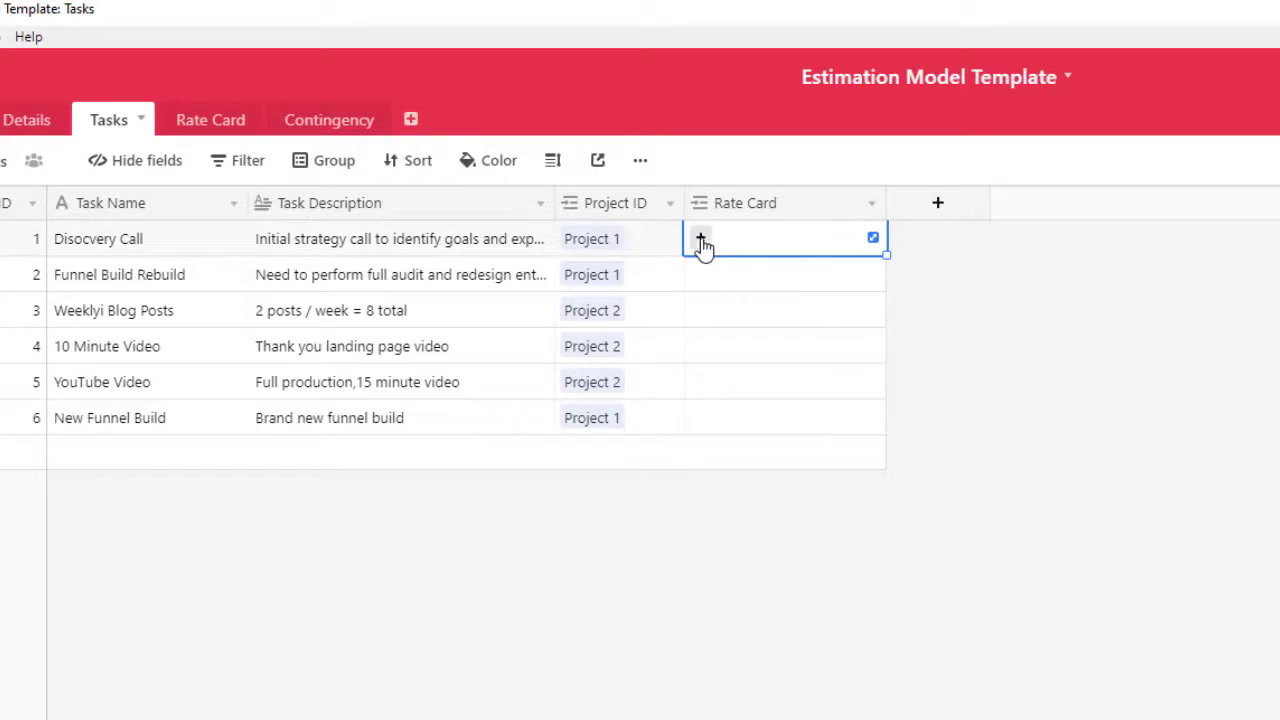
click(702, 245)
click(460, 172)
click(734, 278)
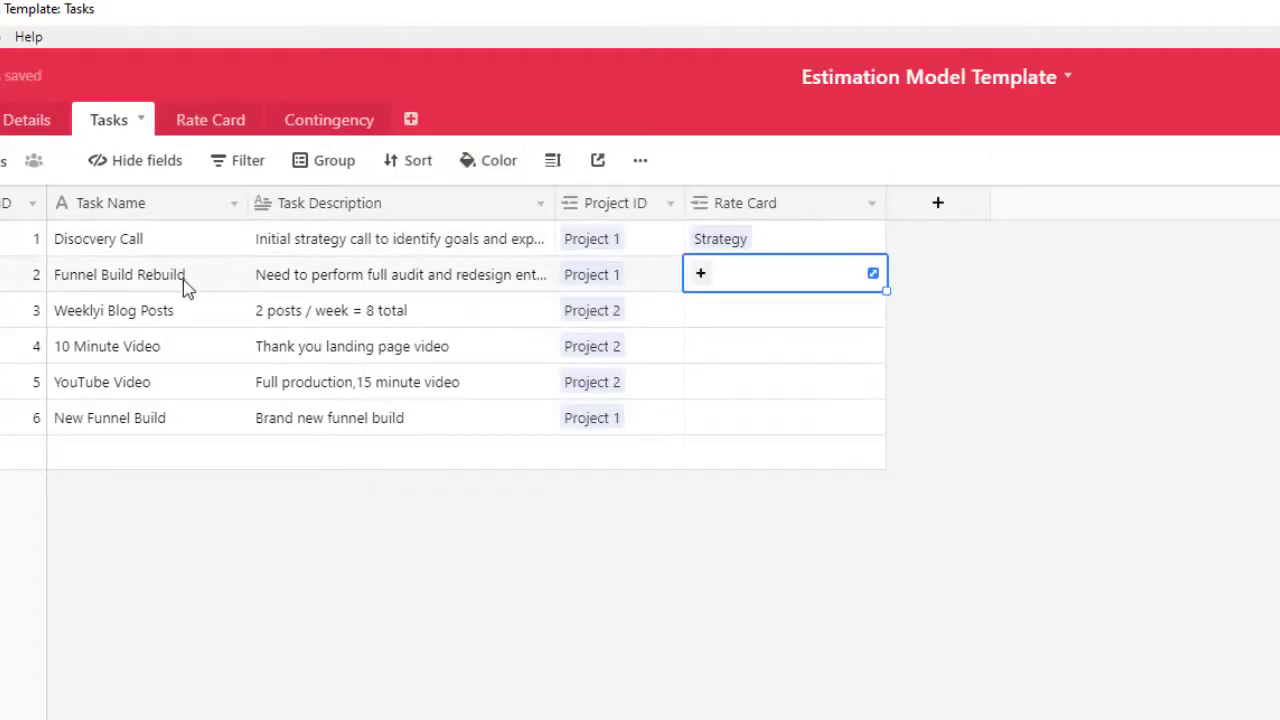
click(708, 278)
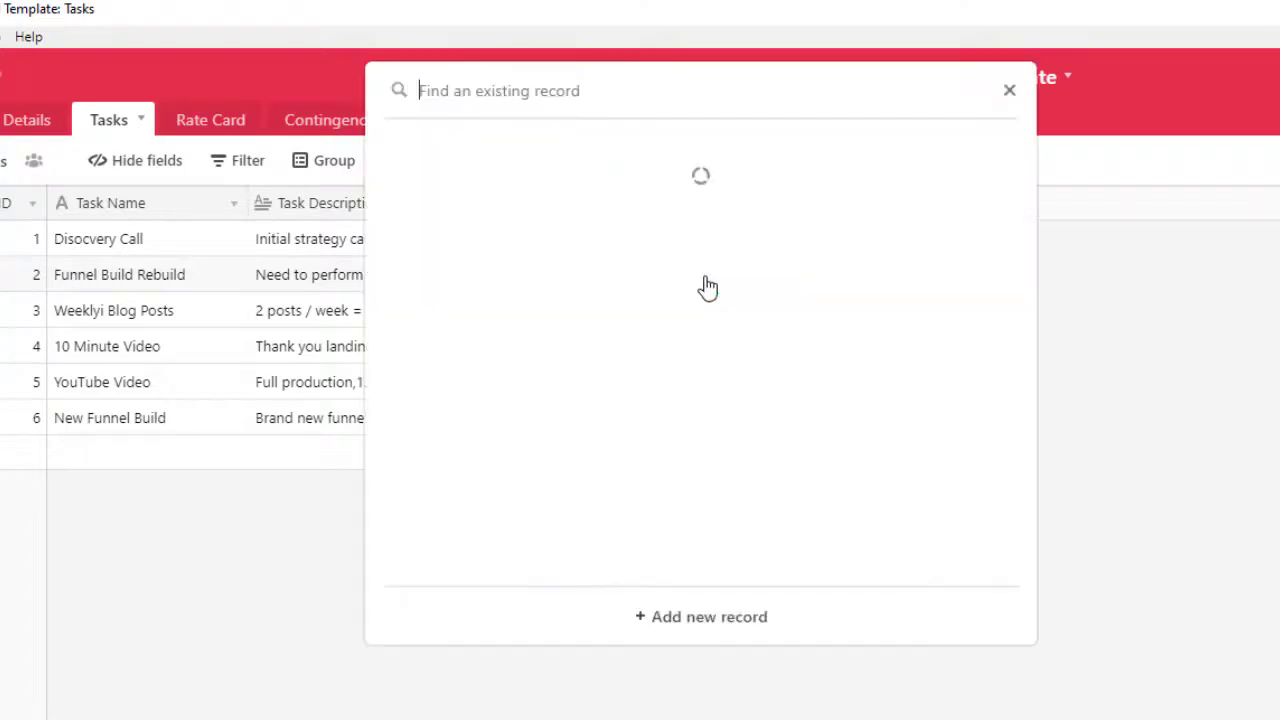
click(494, 271)
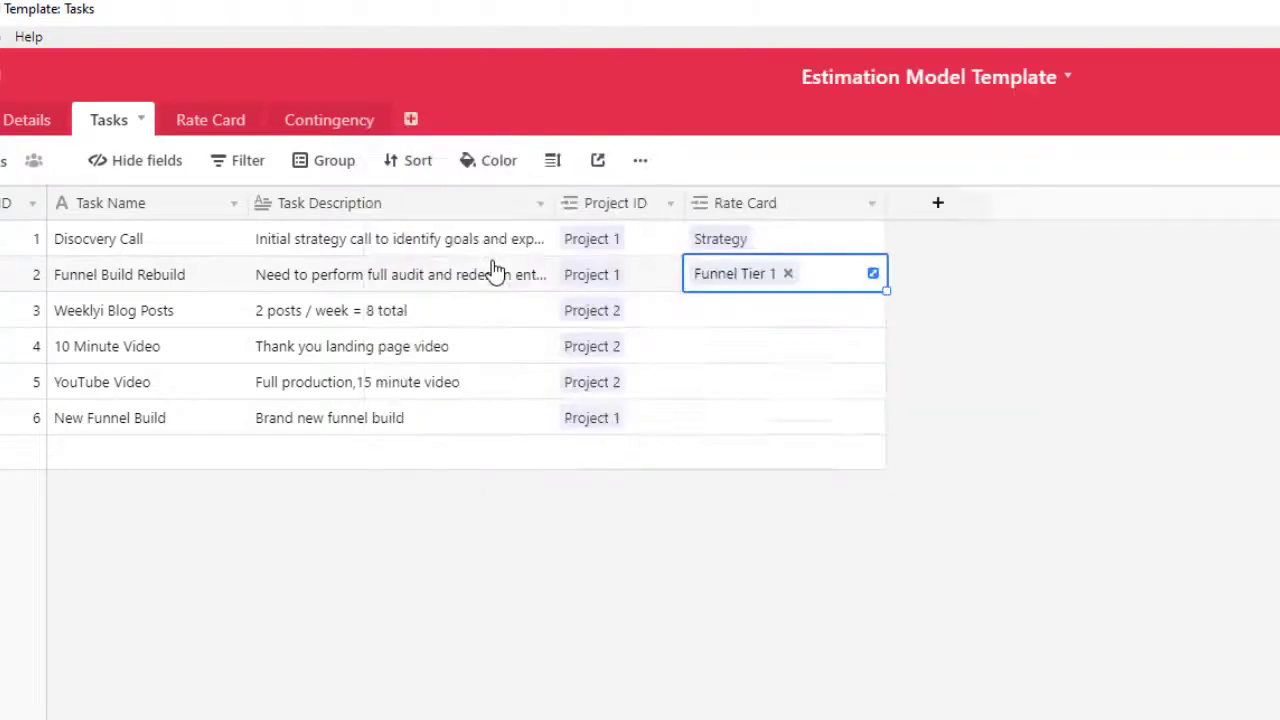
Link Weeklyi Blog Posts to the Article (Content - per article) rate and 10 Minute Video to Video (Content - per minute).
click(706, 318)
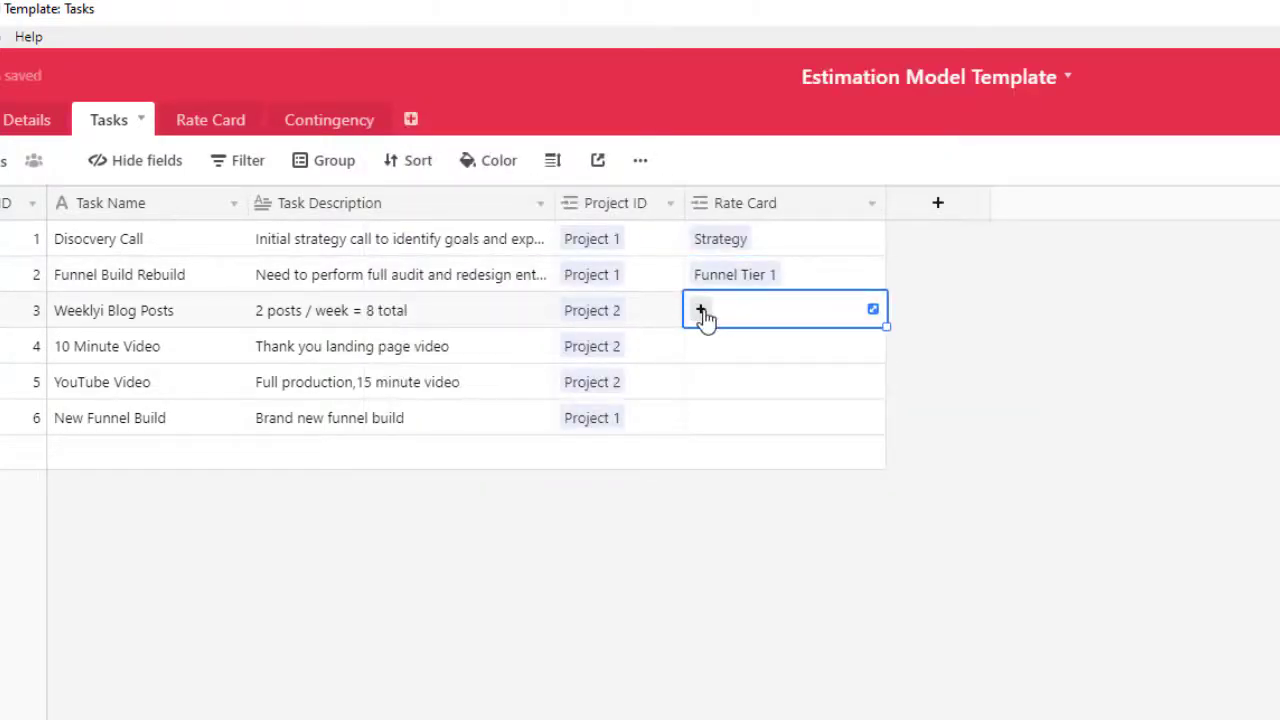
click(700, 310)
scroll(530, 330, down, 3)
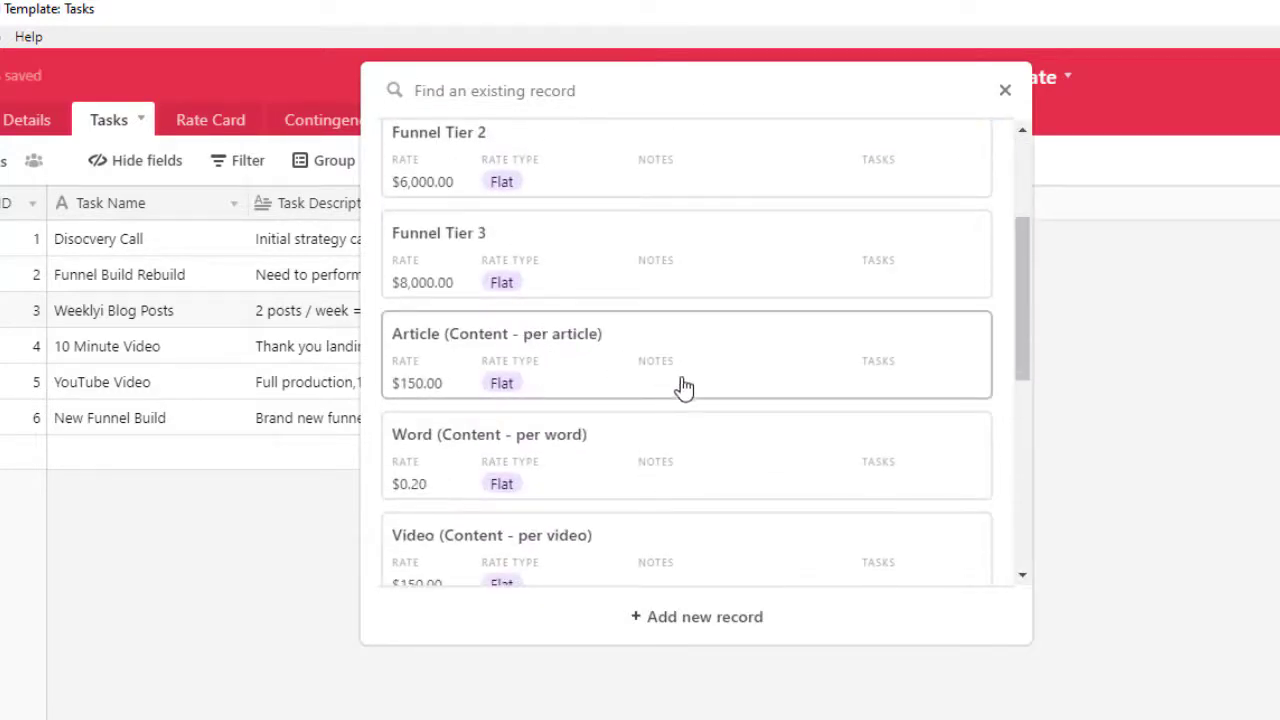
click(551, 357)
click(185, 358)
click(728, 360)
click(698, 347)
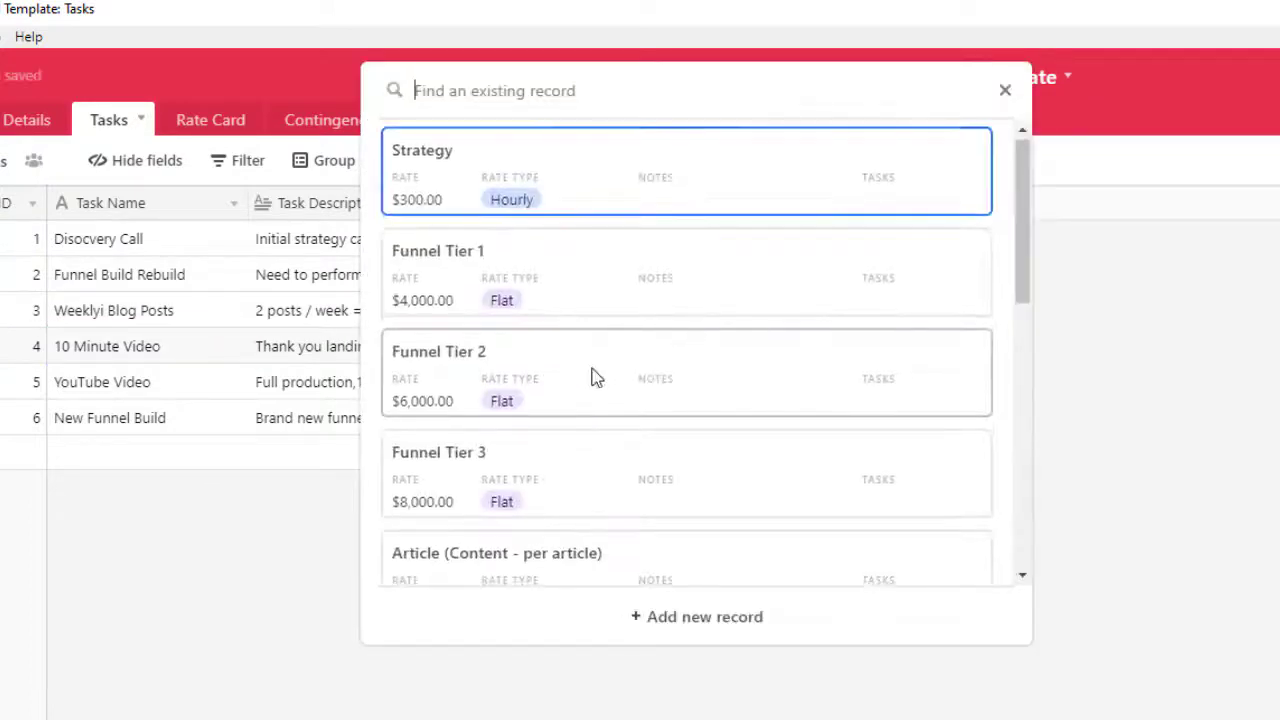
scroll(592, 376, down, 4)
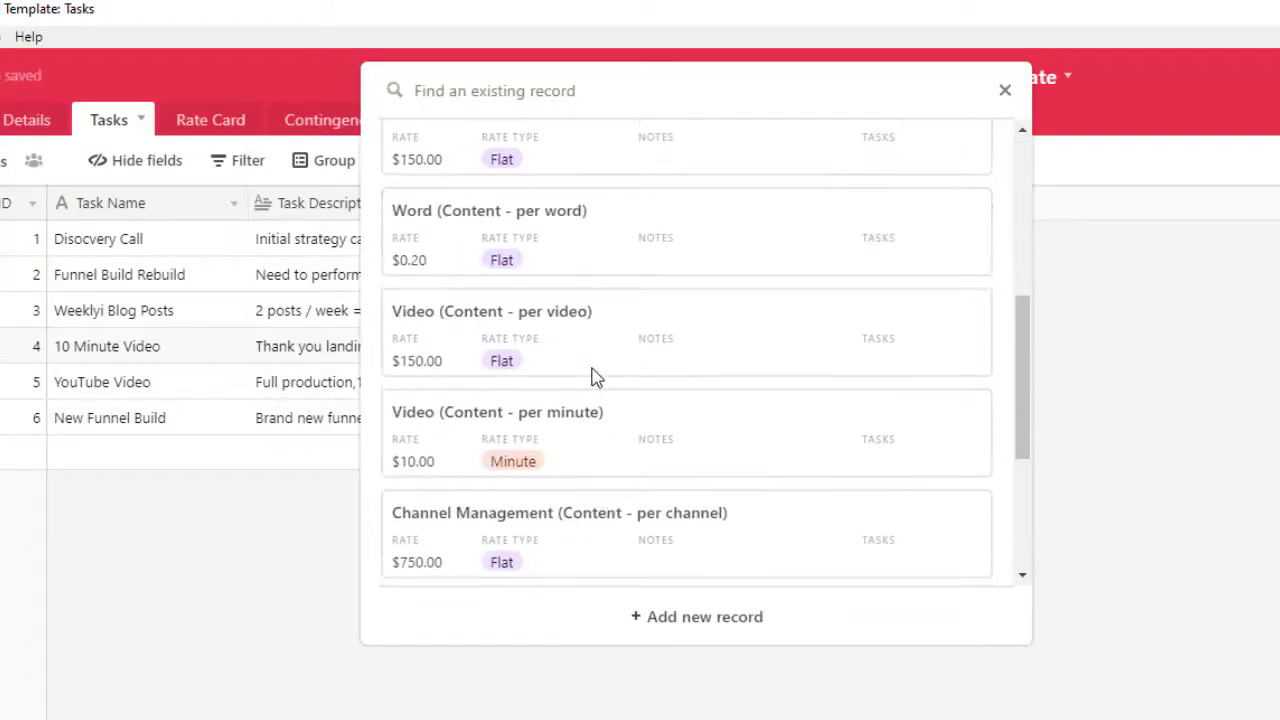
click(583, 425)
Widen the Rate Card column and link the YouTube Video task to the Video (Content - per video) rate.
drag(884, 202, 940, 202)
click(757, 390)
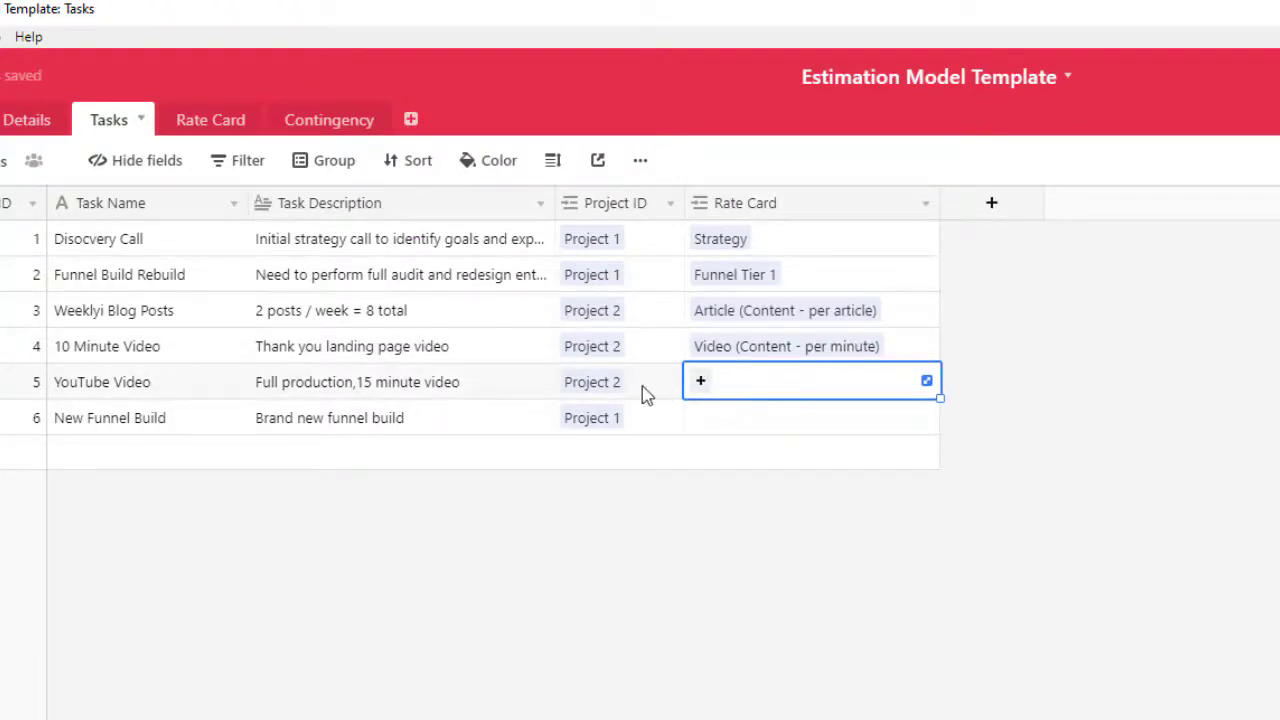
click(700, 381)
scroll(591, 412, down, 5)
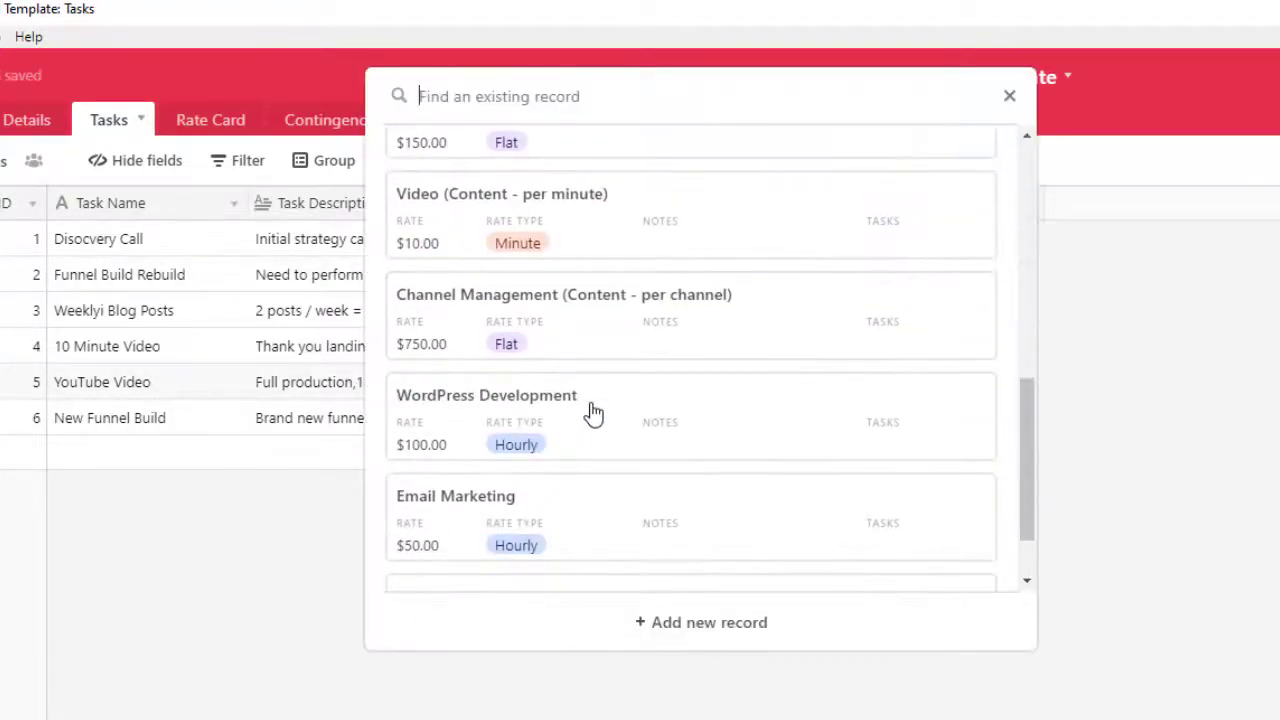
scroll(557, 354, down, 1)
scroll(600, 357, up, 3)
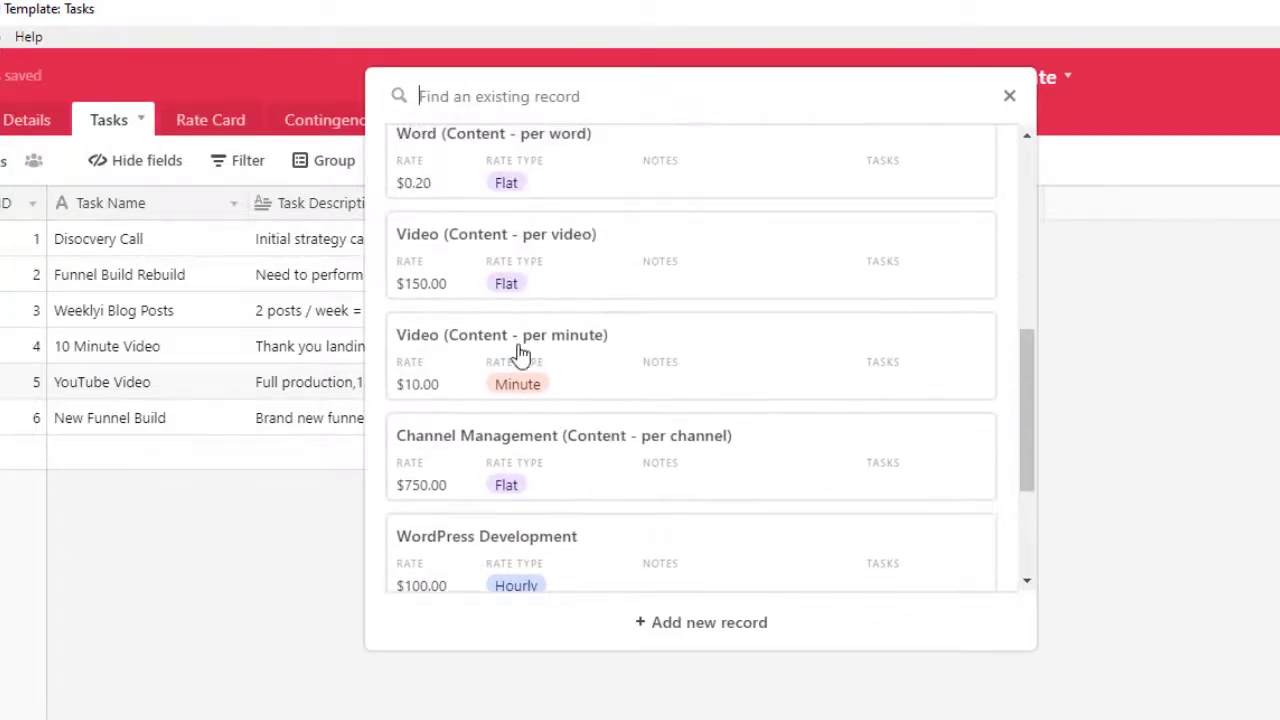
click(610, 250)
Link the New Funnel Build task to the Funnel Tier 3 rate and narrow the Rate Card column slightly.
click(731, 424)
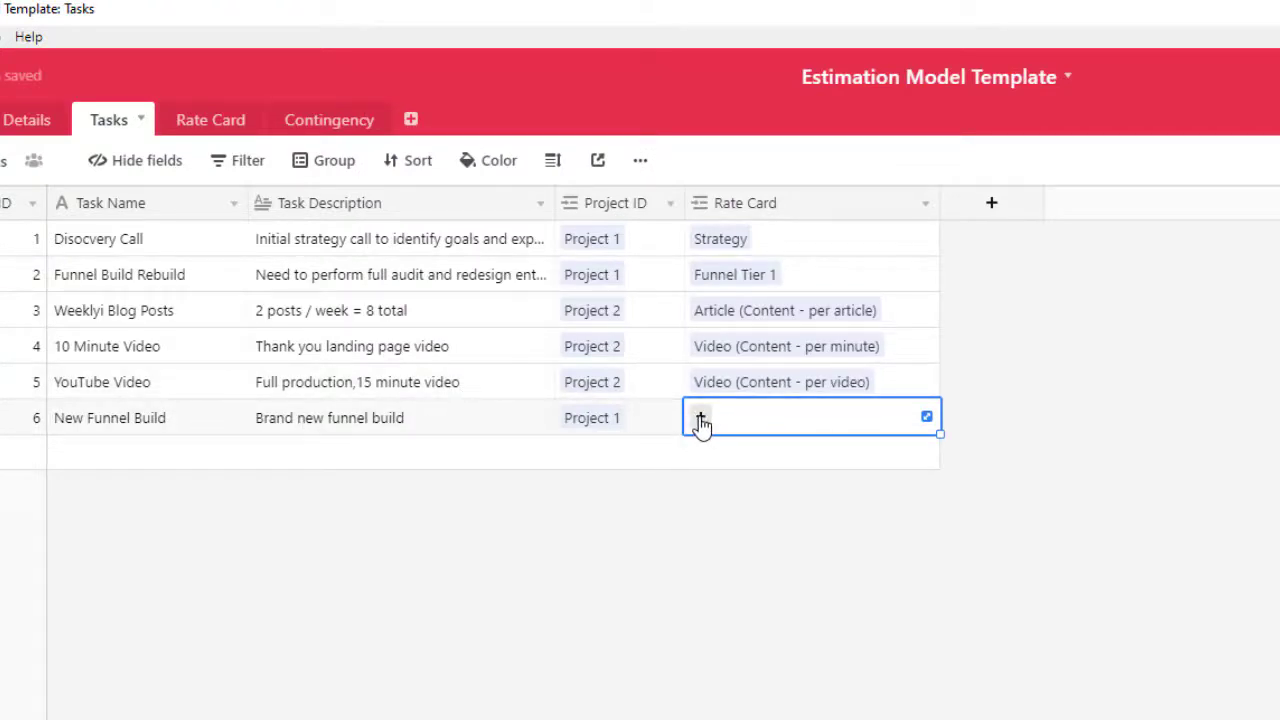
click(701, 420)
scroll(515, 340, down, 1)
click(551, 414)
click(1060, 336)
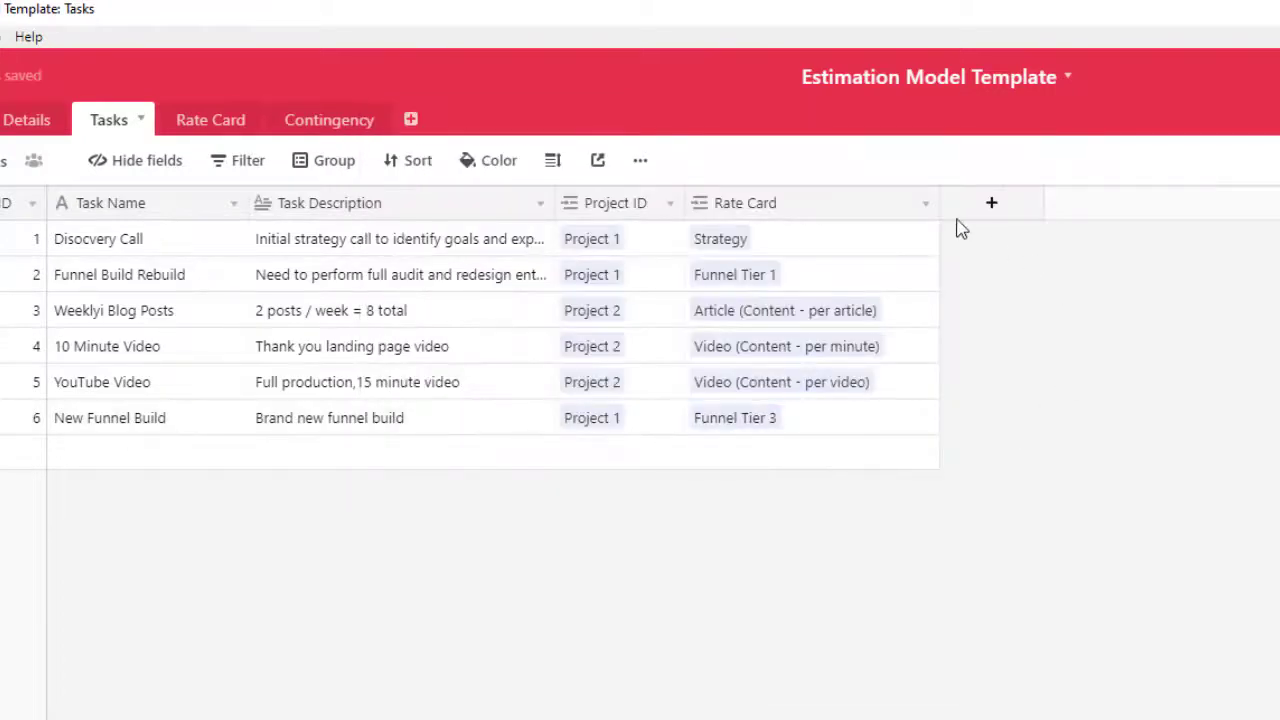
drag(937, 204, 908, 203)
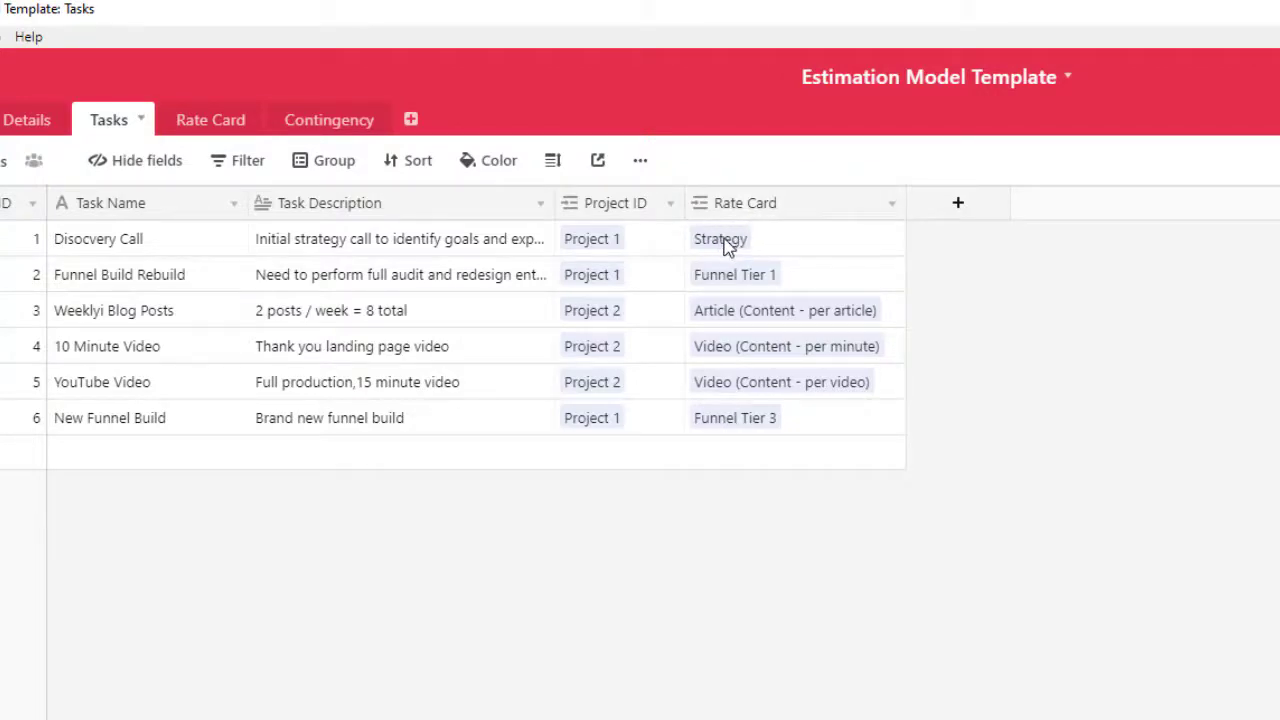
Start a new field named Rate in the Tasks table and set its type to Lookup.
click(220, 122)
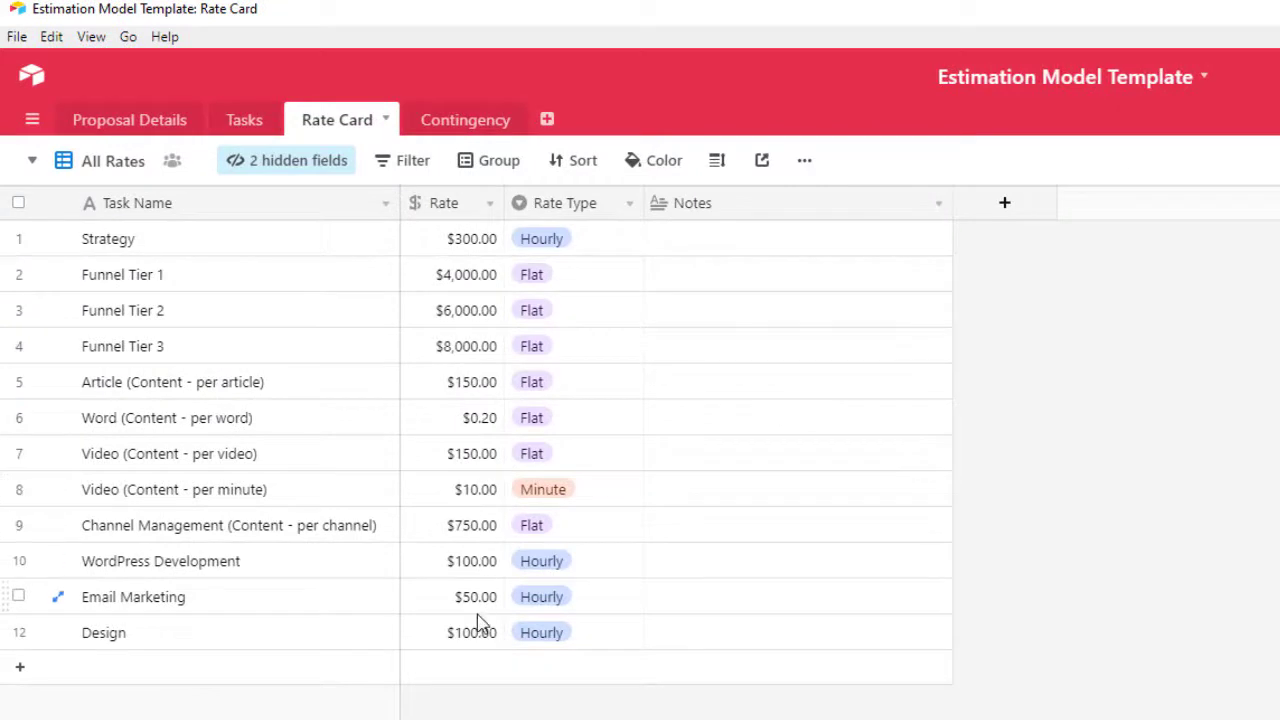
click(245, 122)
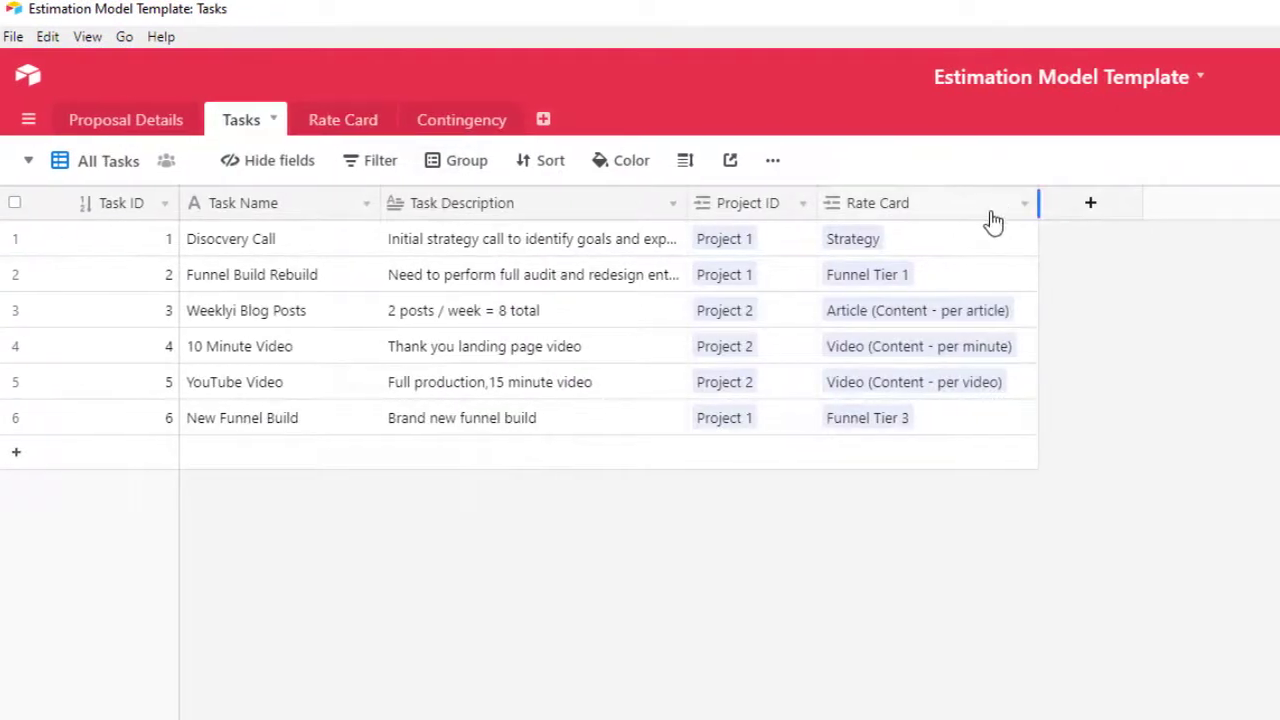
click(1093, 203)
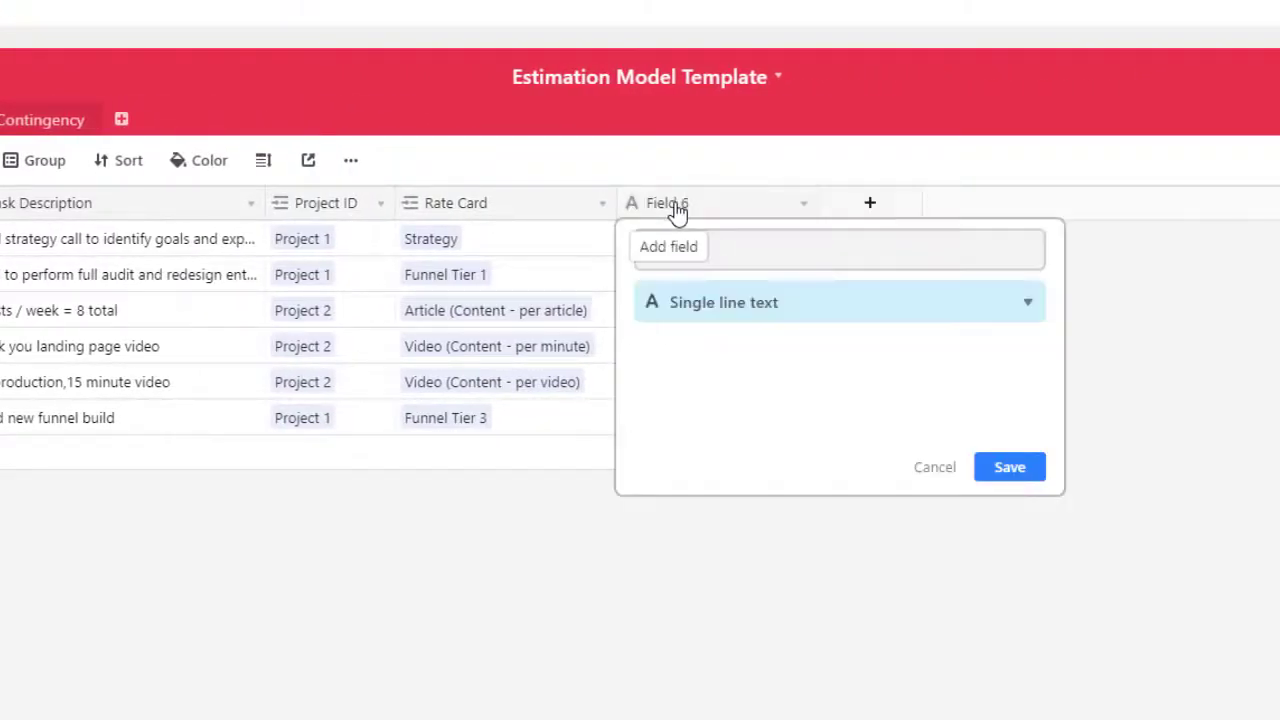
text(Rate)
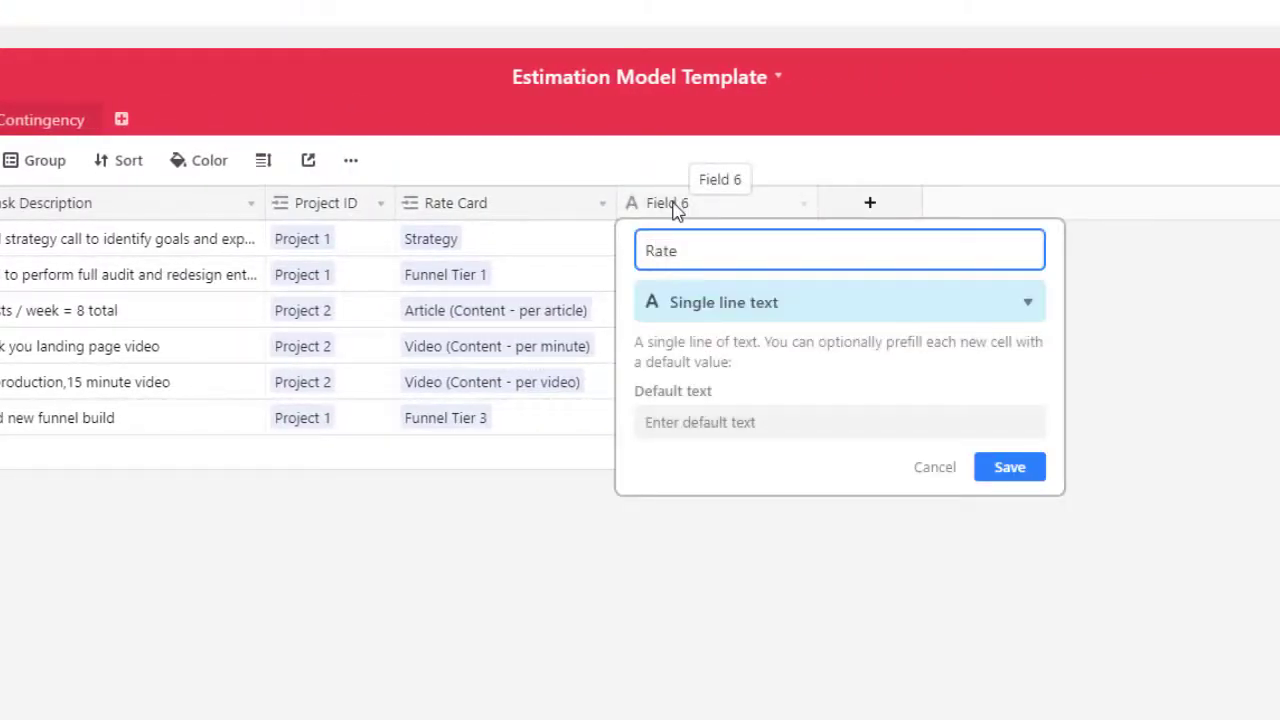
click(686, 300)
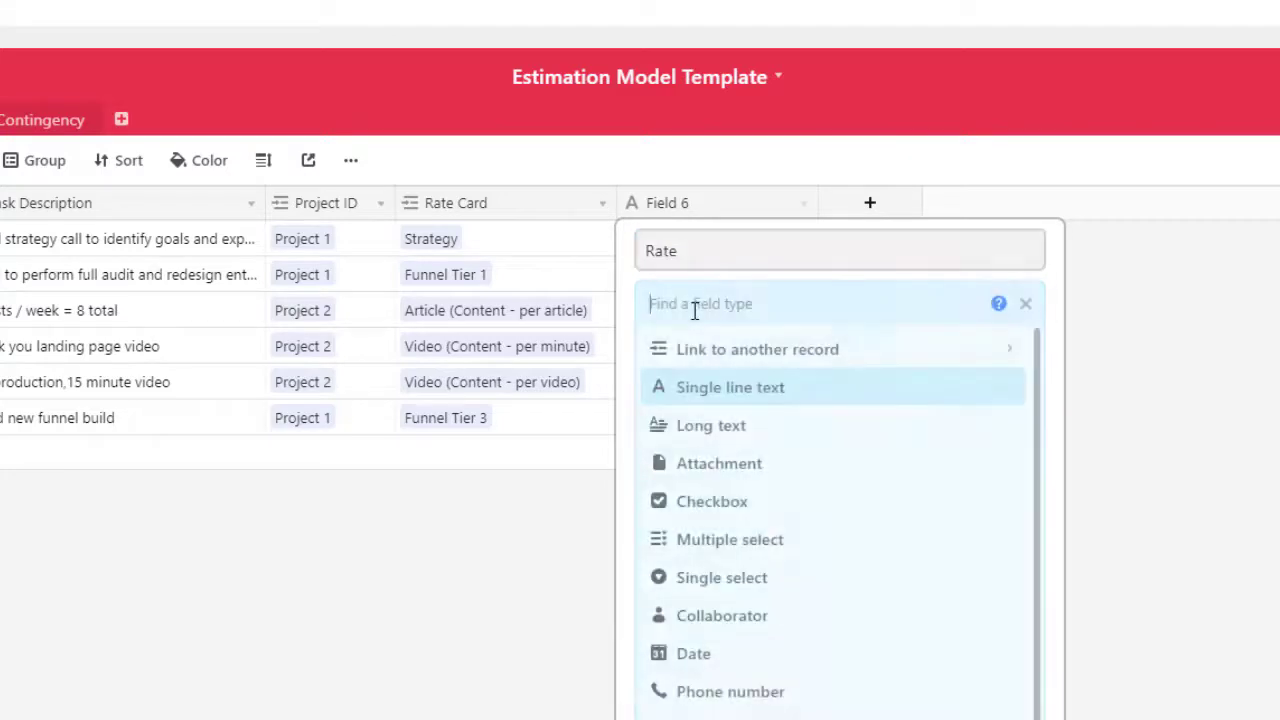
text(look)
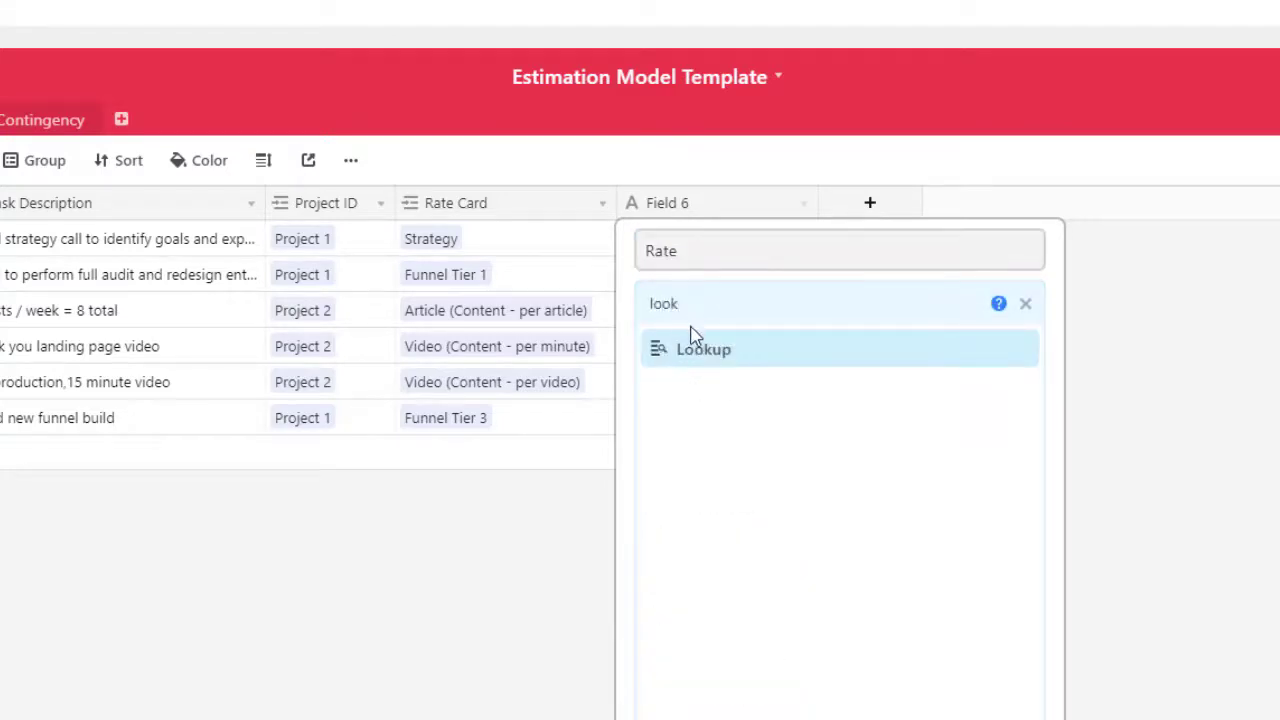
click(700, 349)
Configure the Rate lookup to use the Rate Card link and return that table's Rate field.
click(750, 462)
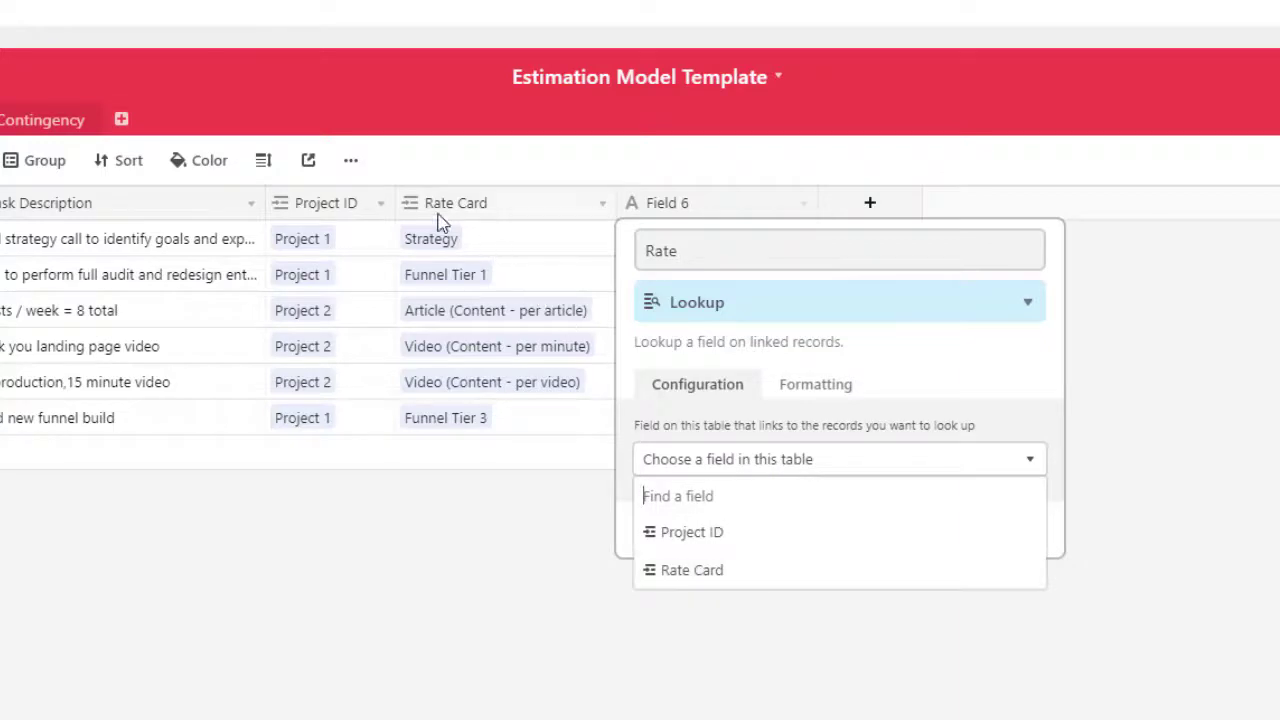
click(700, 585)
click(704, 524)
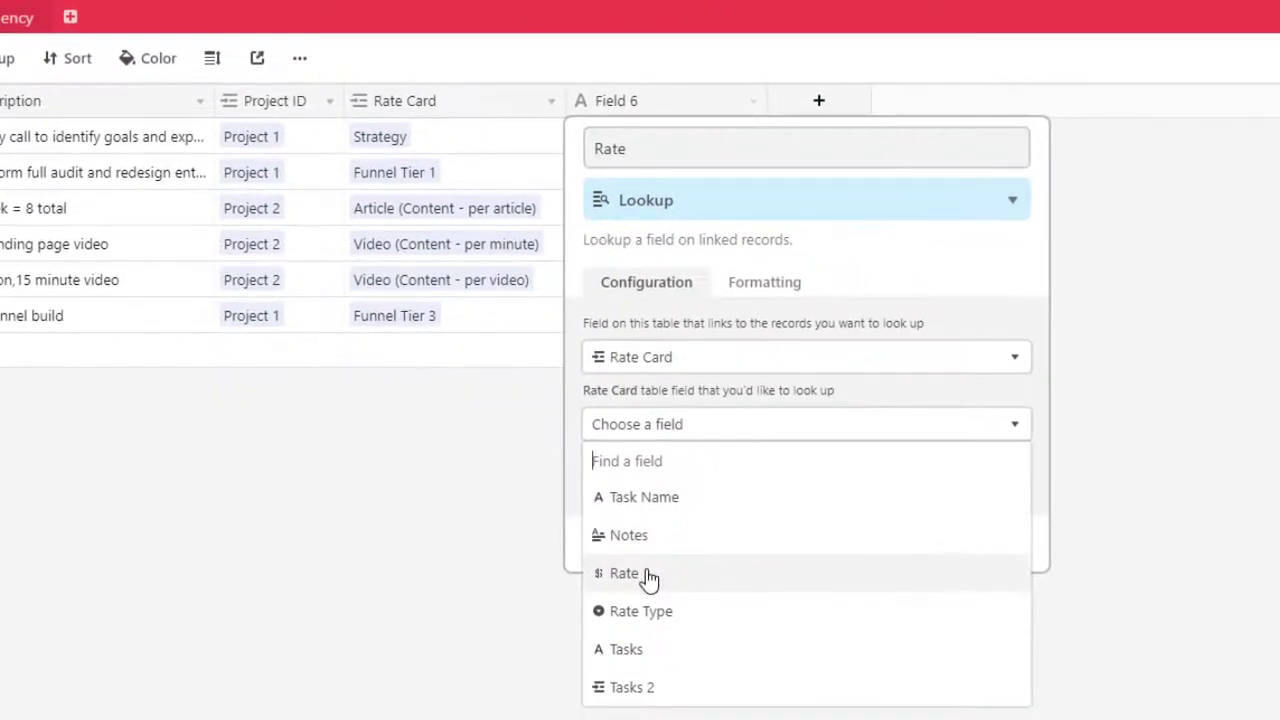
click(648, 578)
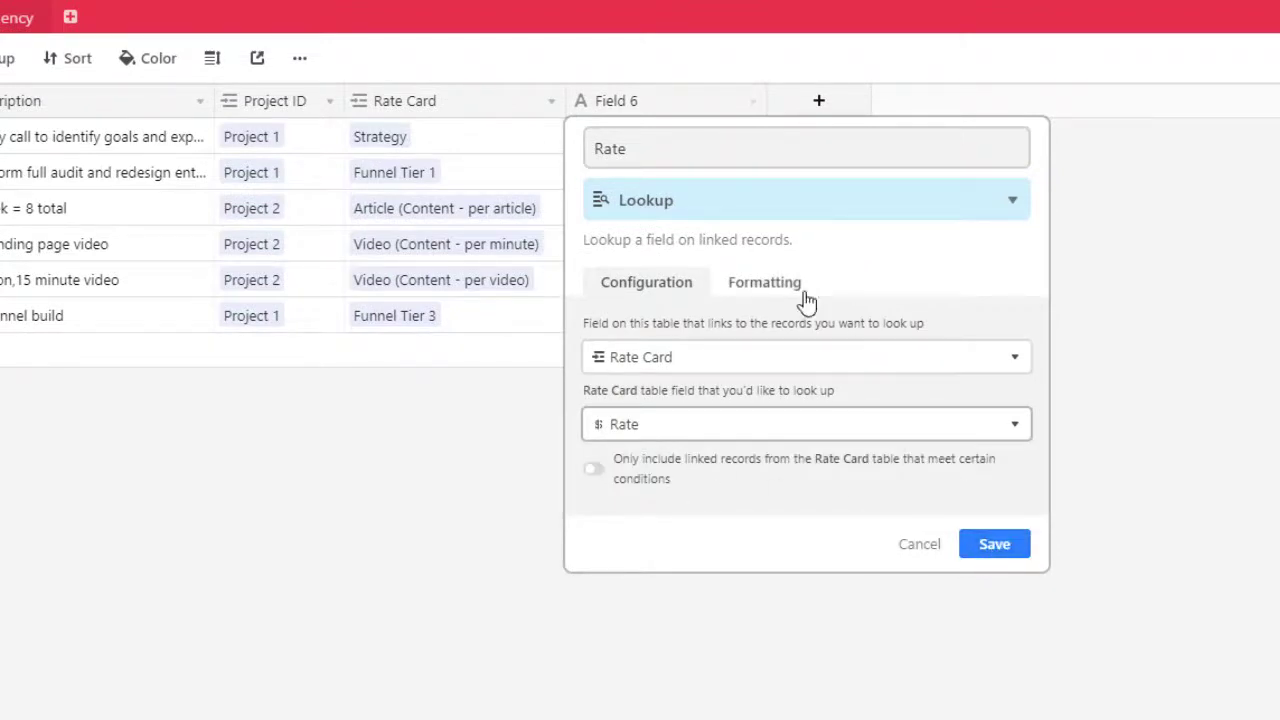
Format the Rate lookup as Currency, save the field and narrow its column.
click(766, 285)
click(672, 356)
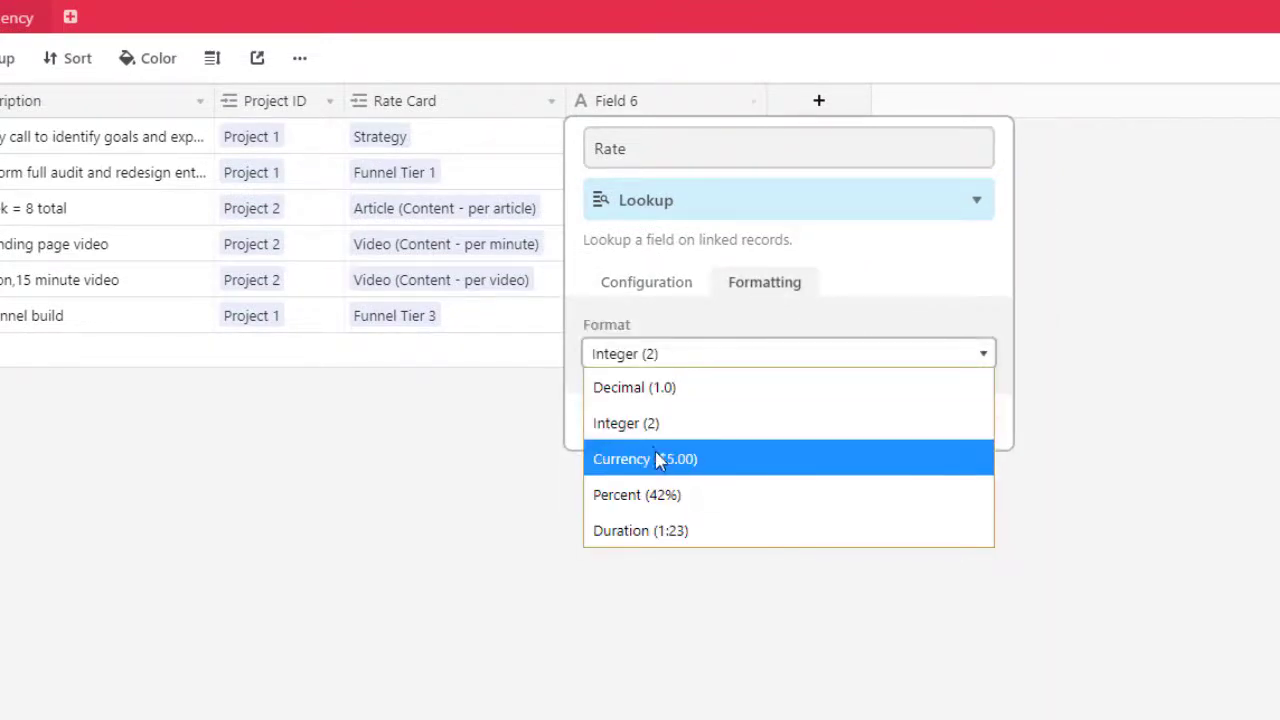
click(655, 457)
click(948, 553)
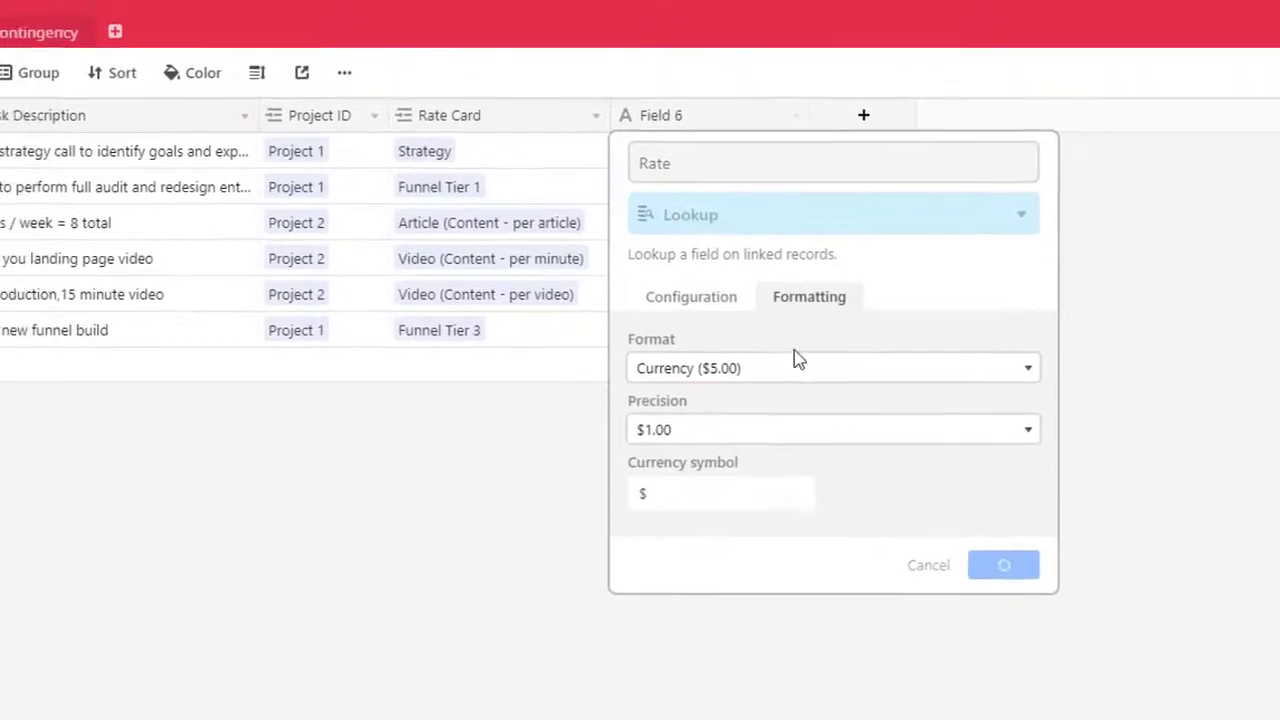
drag(1076, 202, 987, 203)
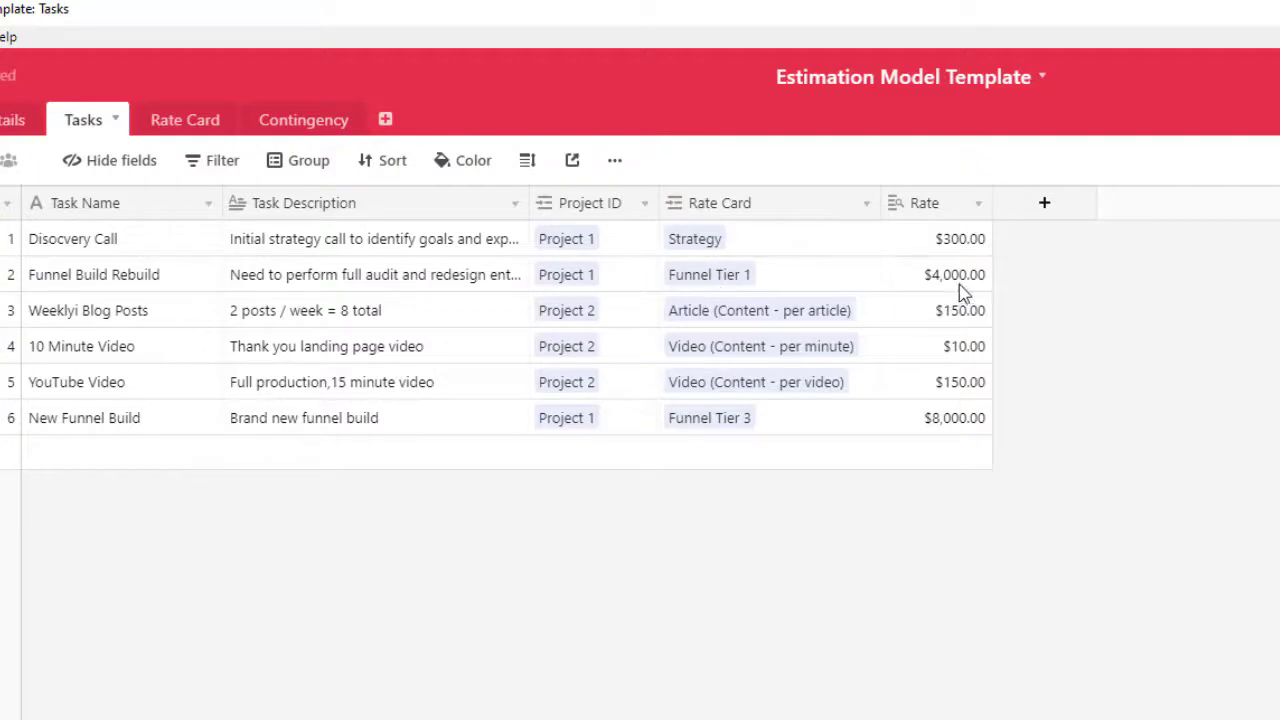
Set the Strategy rate to 500 in the Rate Card table.
click(180, 120)
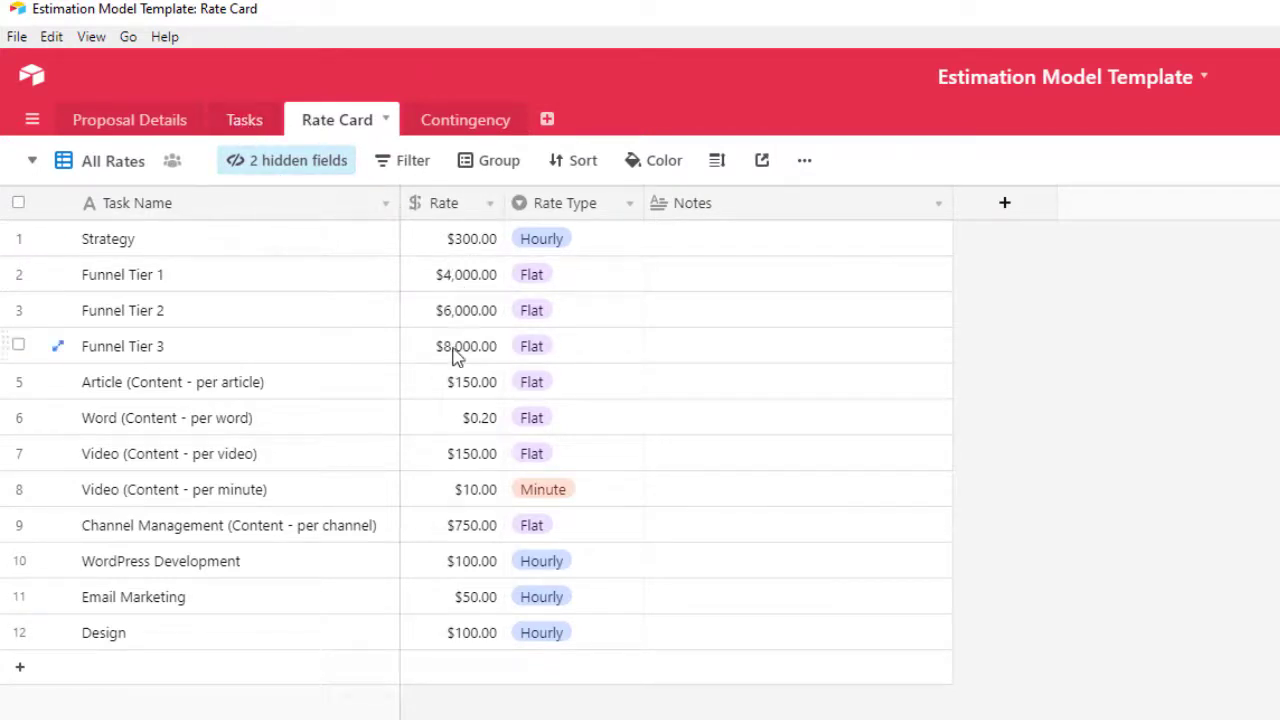
click(462, 246)
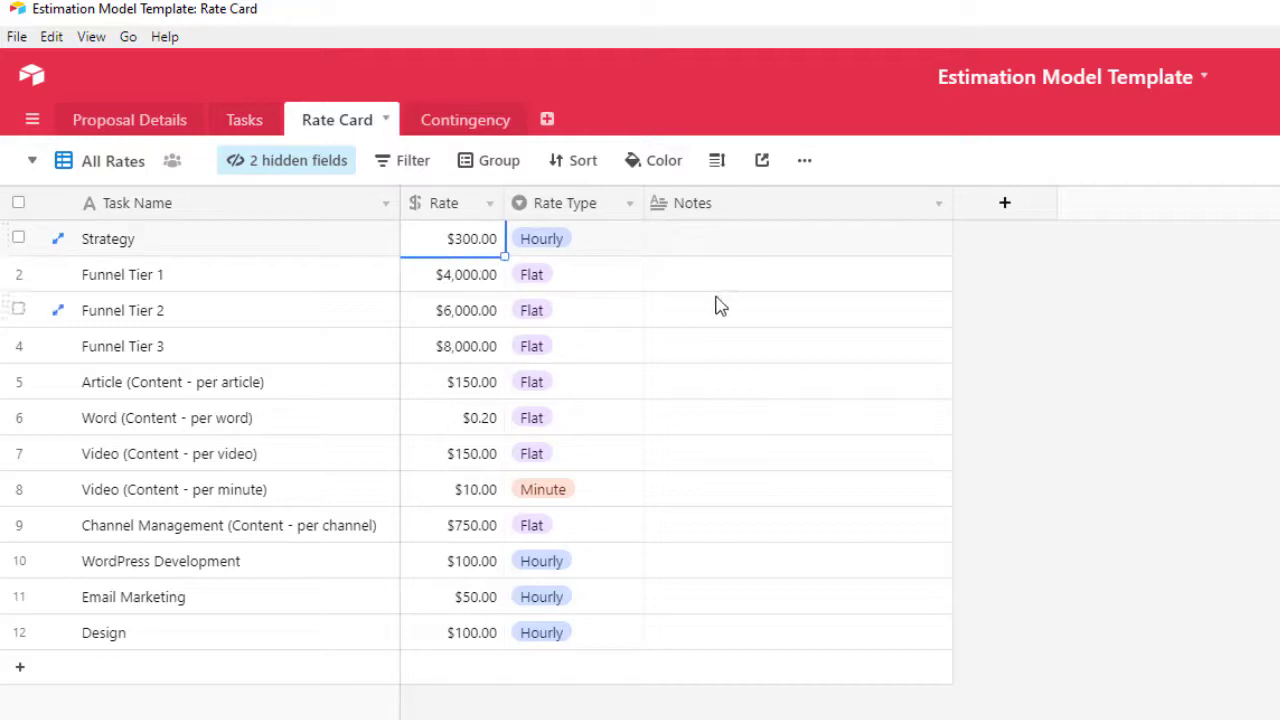
text(500)
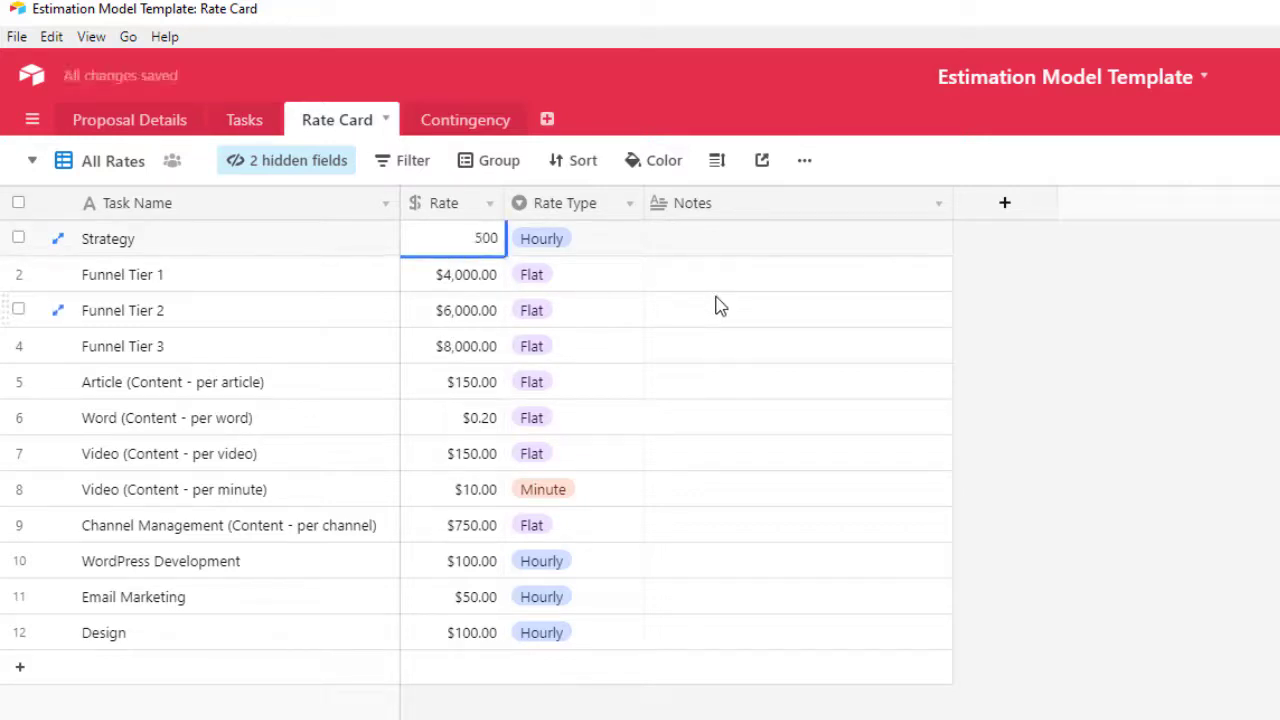
click(905, 313)
Add a Number field named Duration / Quantity with Integer format to the Tasks table.
click(245, 122)
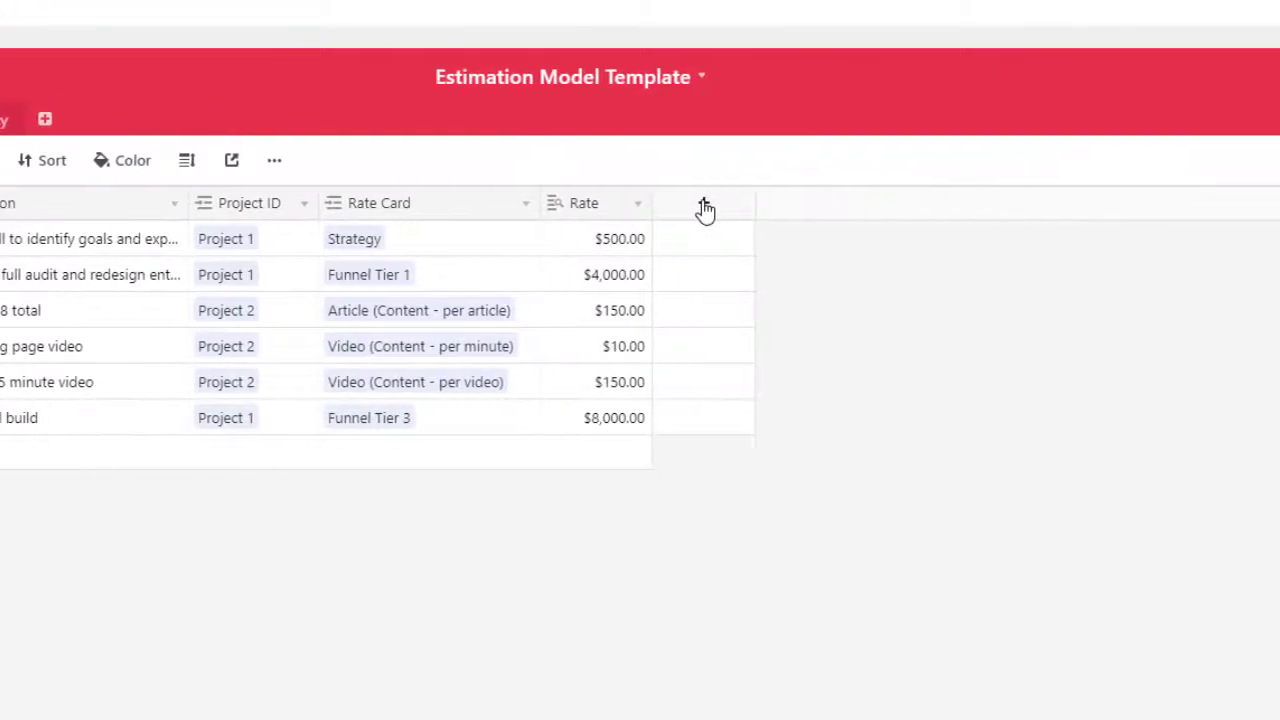
click(1206, 204)
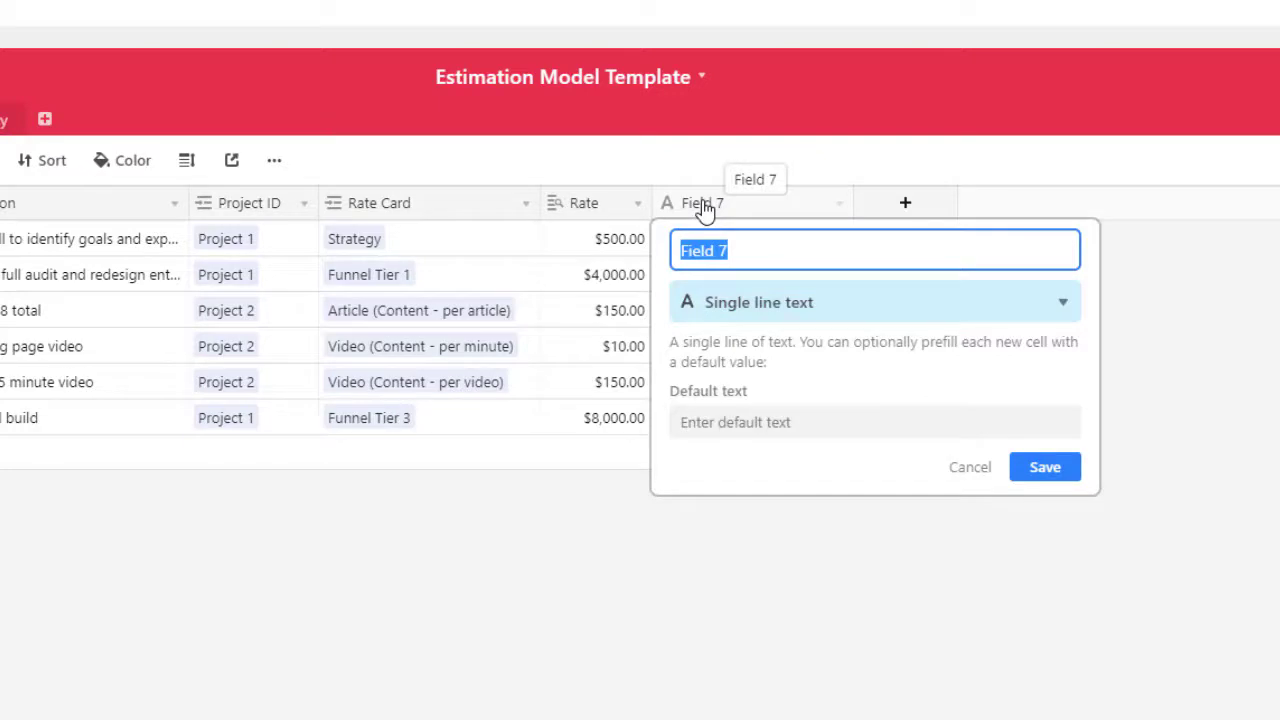
text(Duration / Quantity)
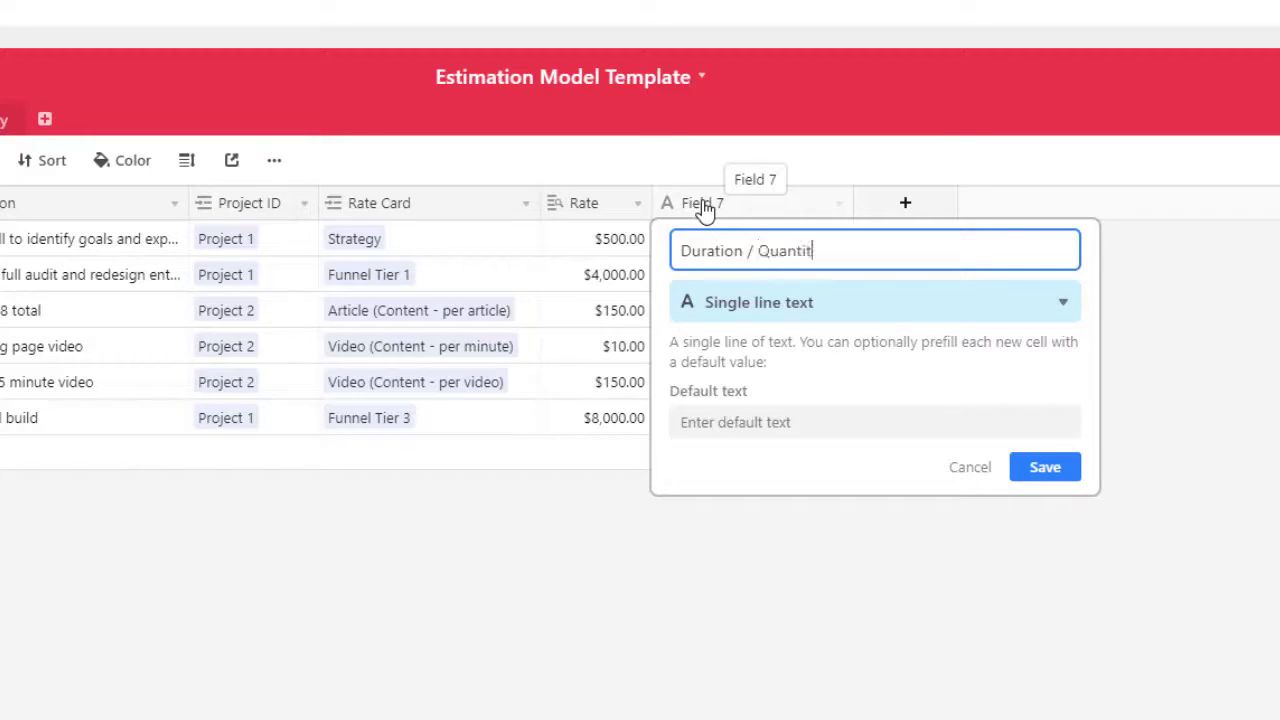
click(760, 303)
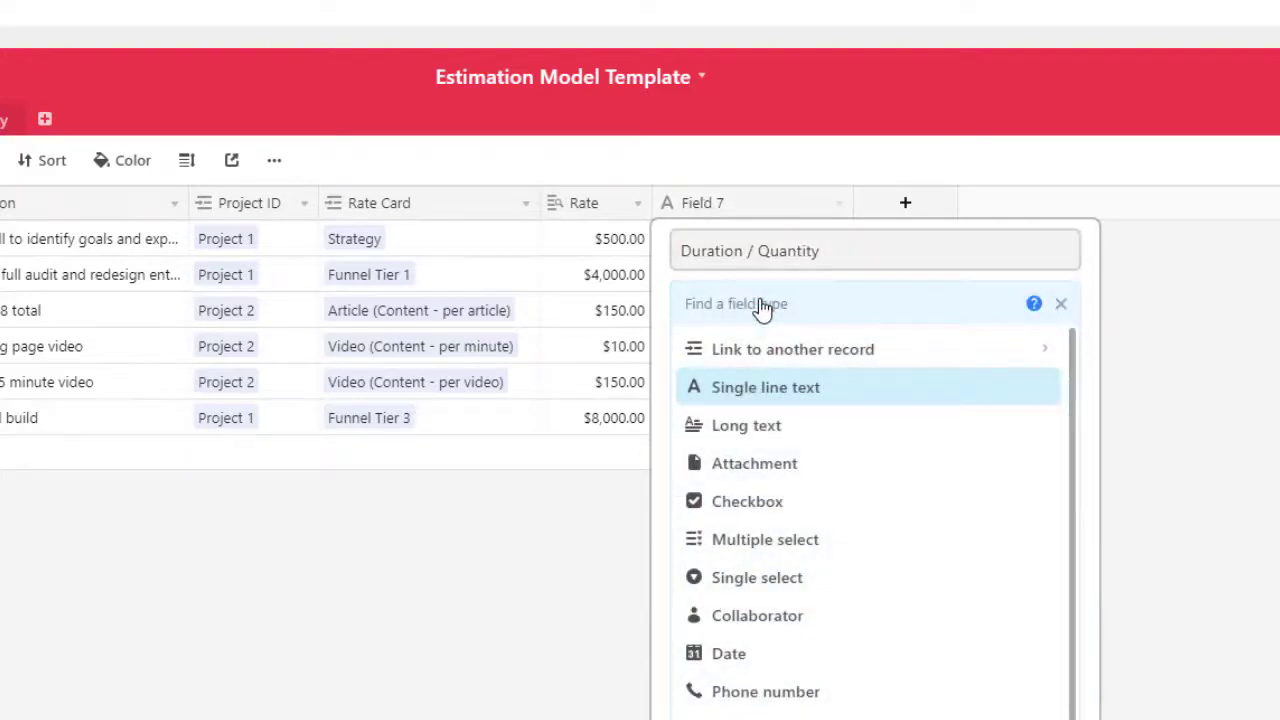
text(n)
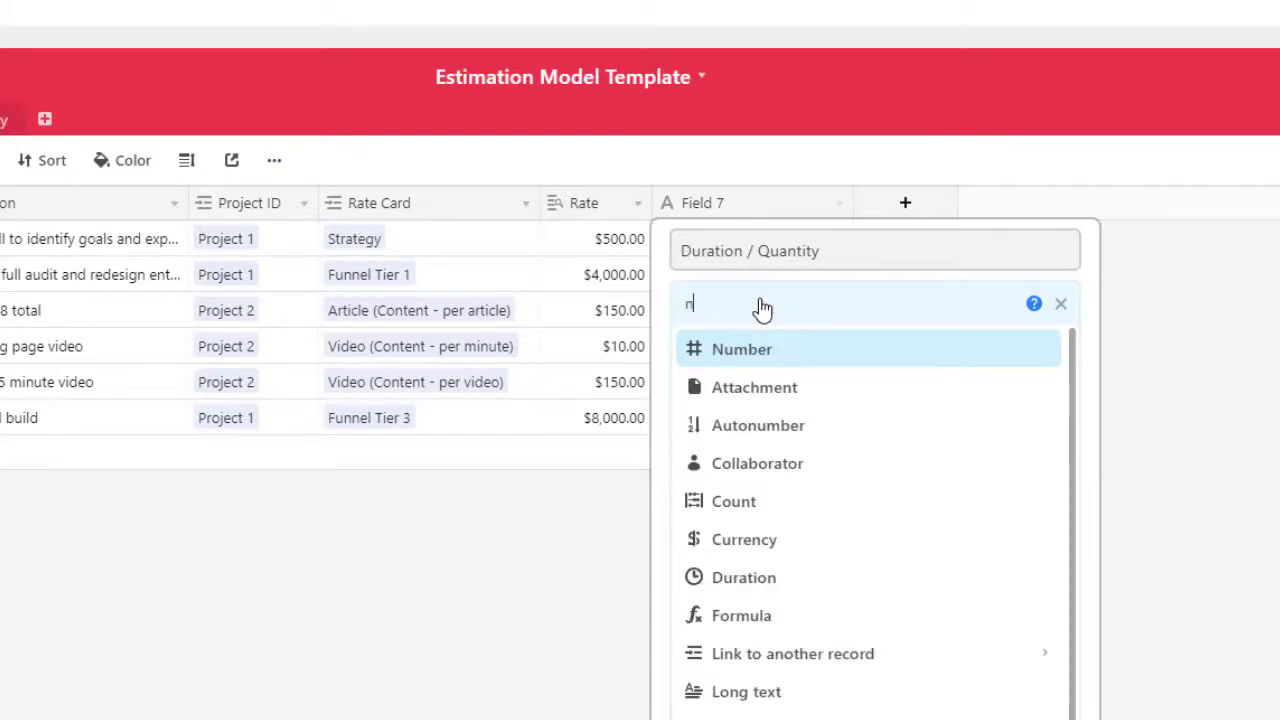
click(759, 352)
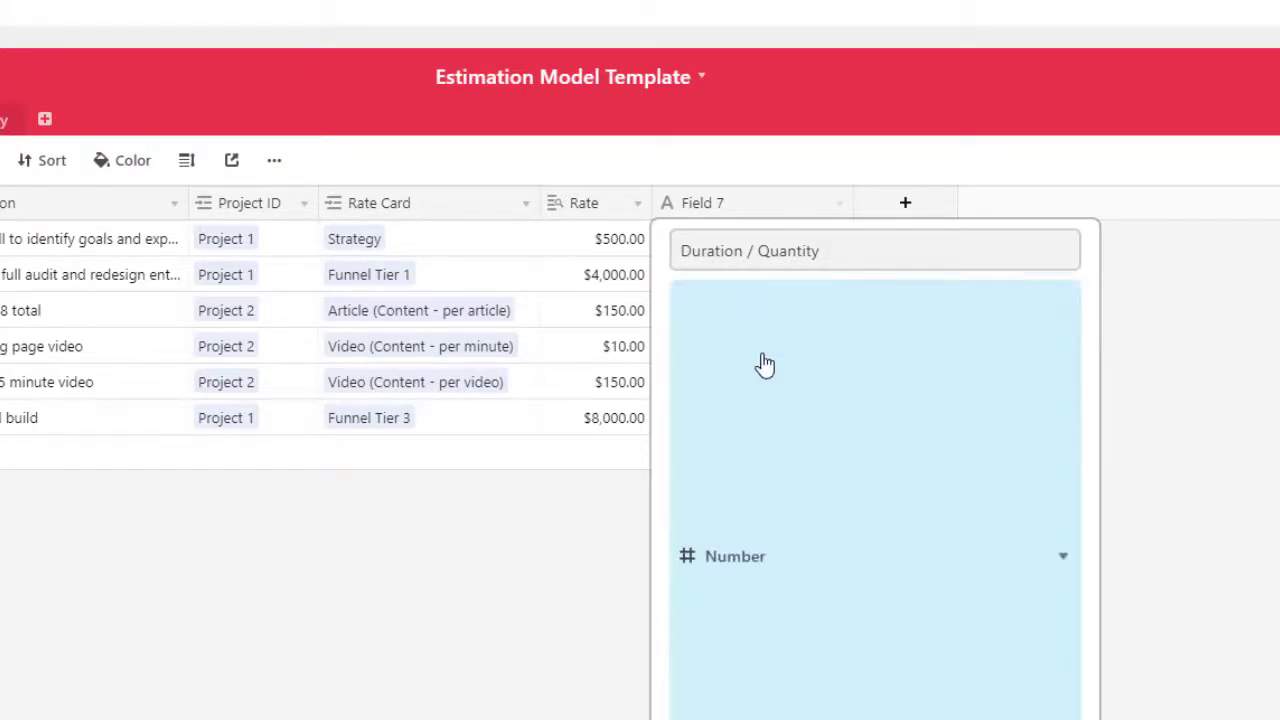
click(745, 415)
click(740, 478)
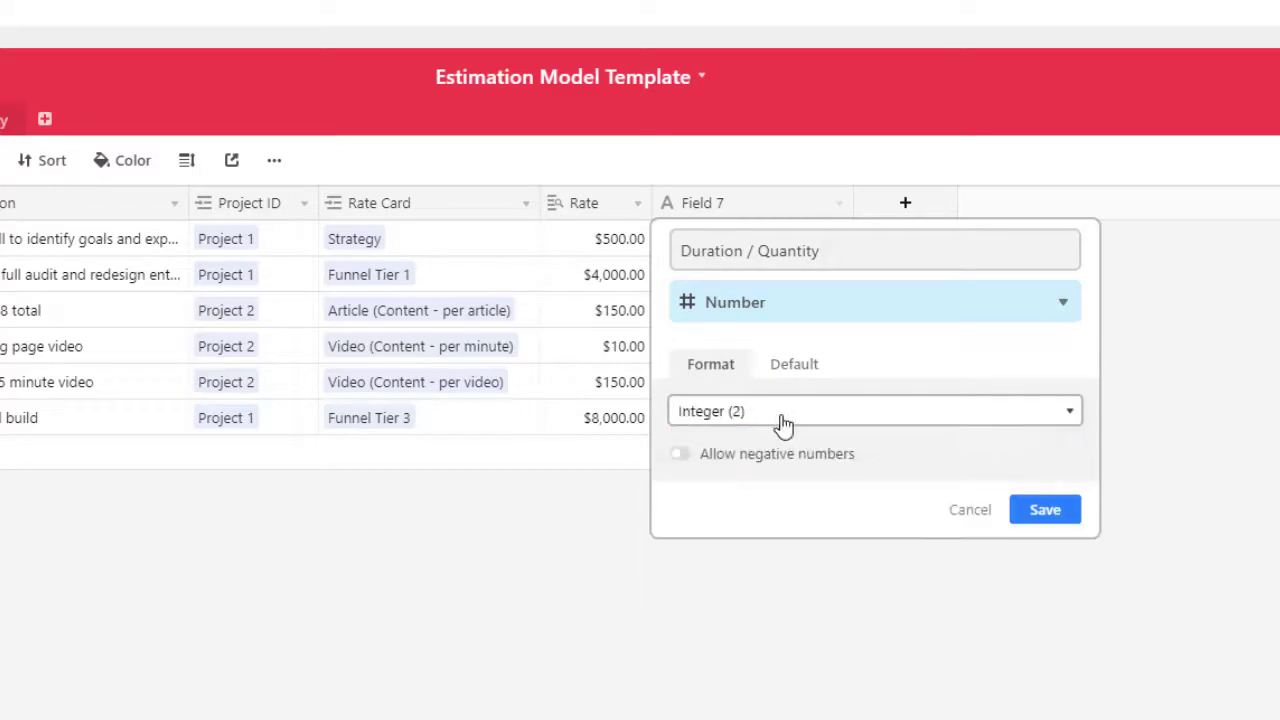
click(1052, 520)
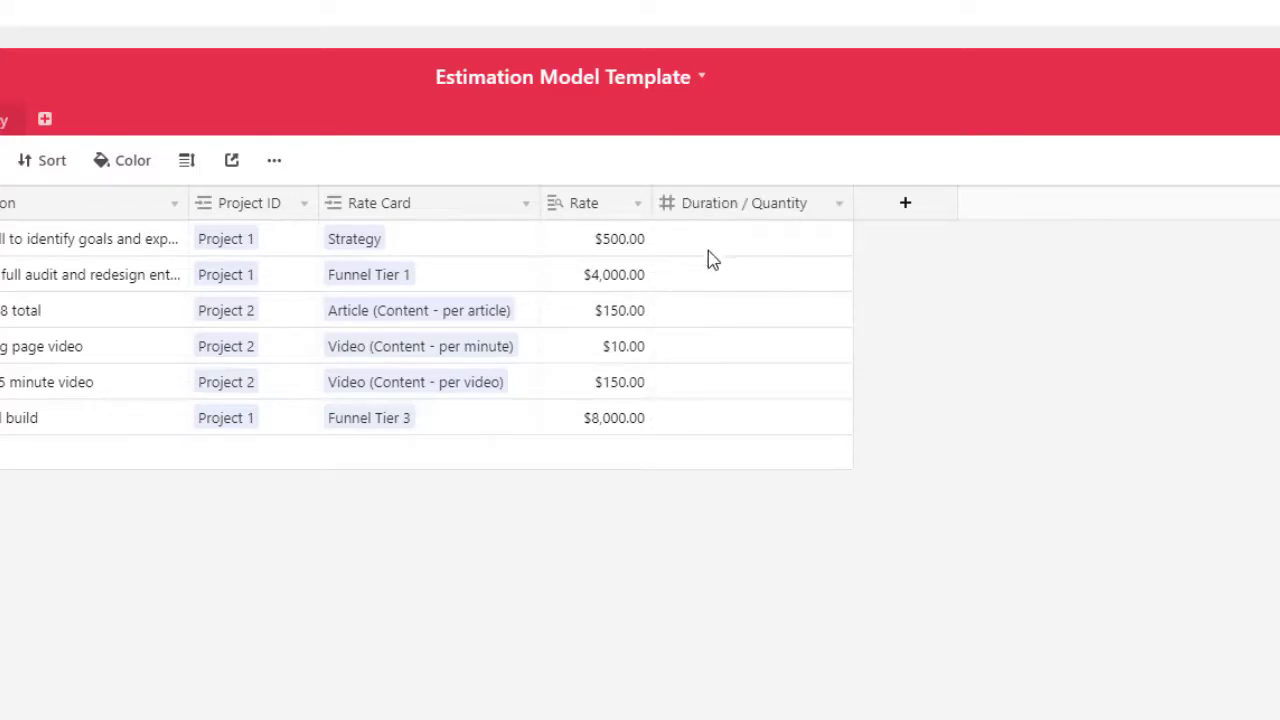
Enter Duration / Quantity values of 1 for Disocvery Call, 1 for Funnel Build Rebuild and 8 for Weeklyi Blog Posts.
click(762, 250)
text(1)
click(762, 280)
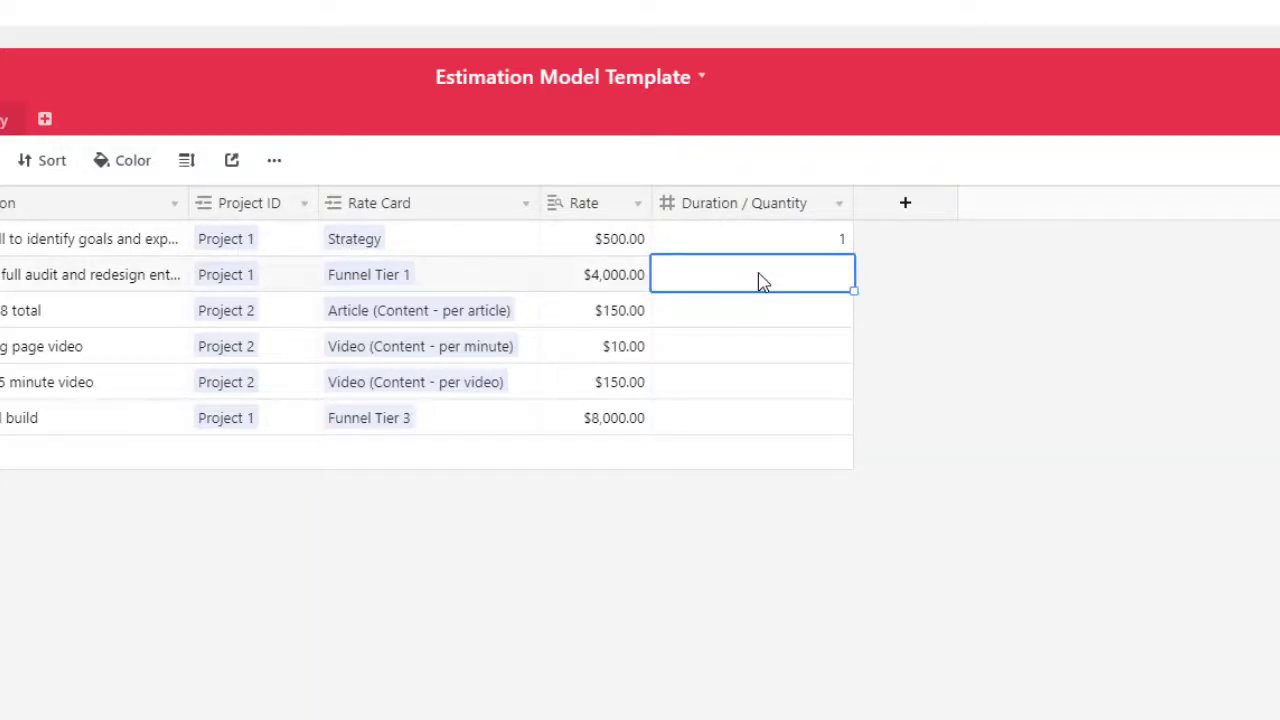
text(1)
key(Return)
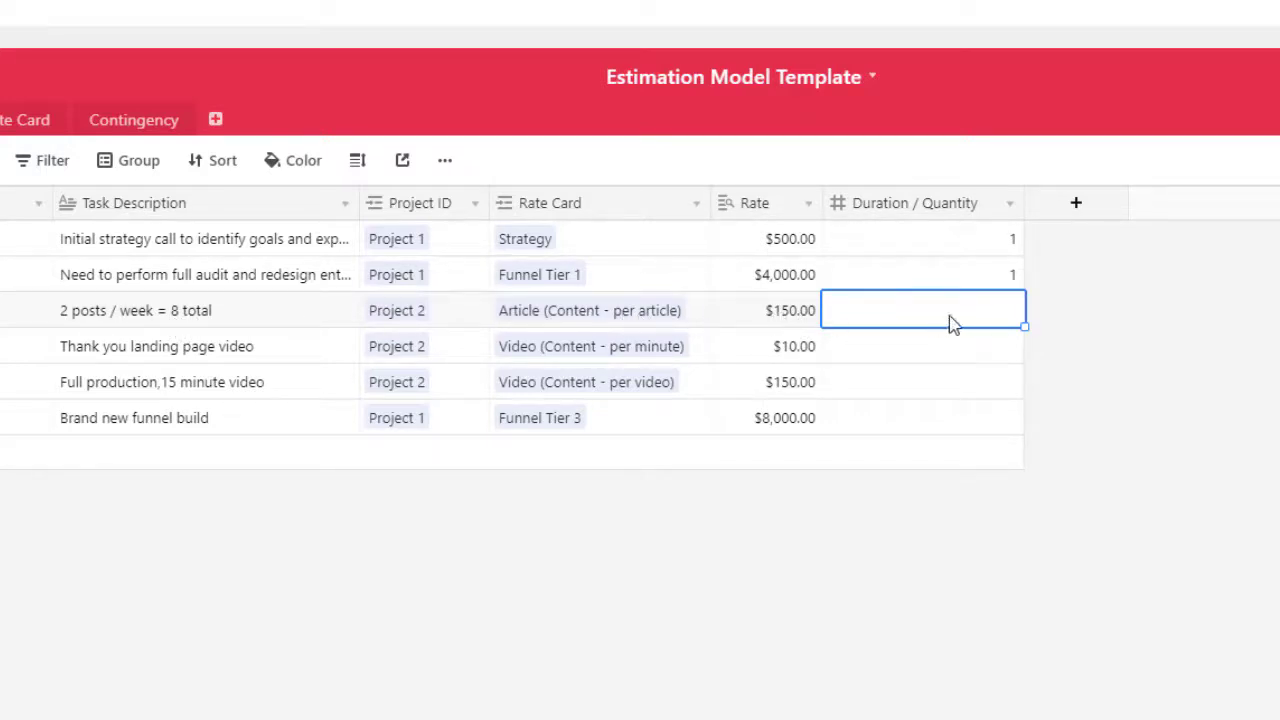
text(8)
Enter Duration / Quantity values of 10 for 10 Minute Video, 1 for YouTube Video and 1 for New Funnel Build.
click(948, 358)
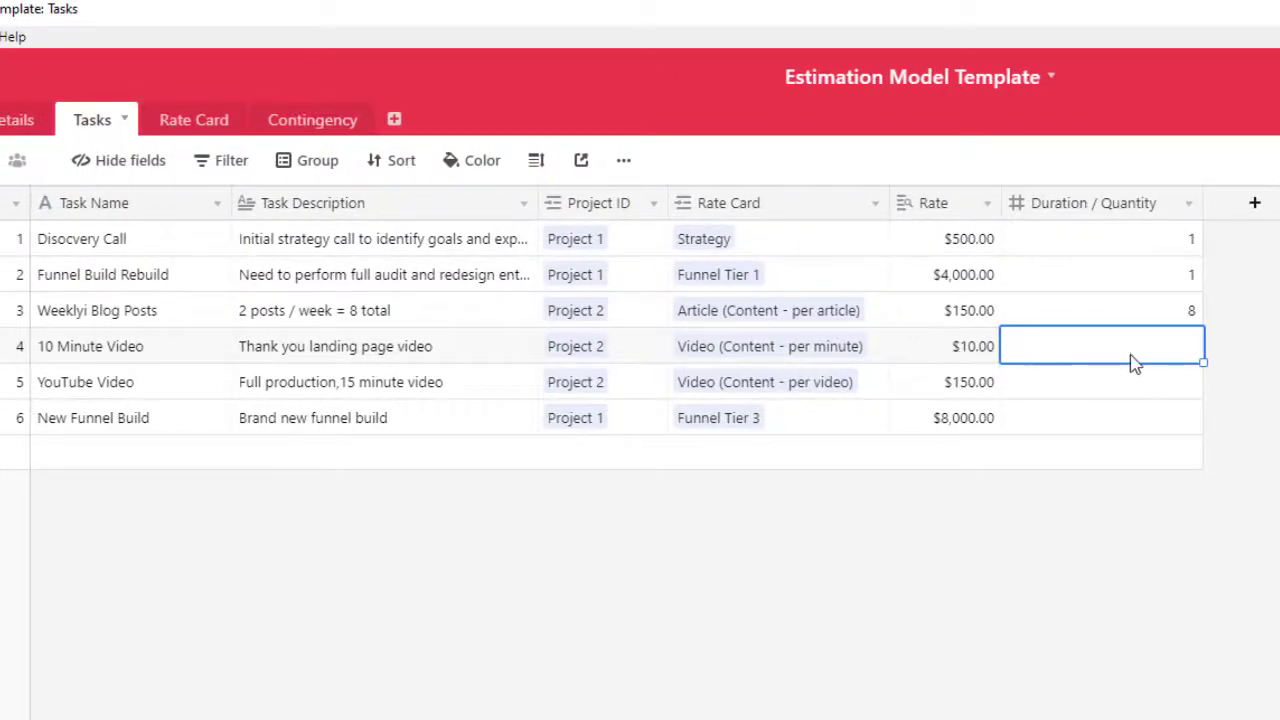
text(10)
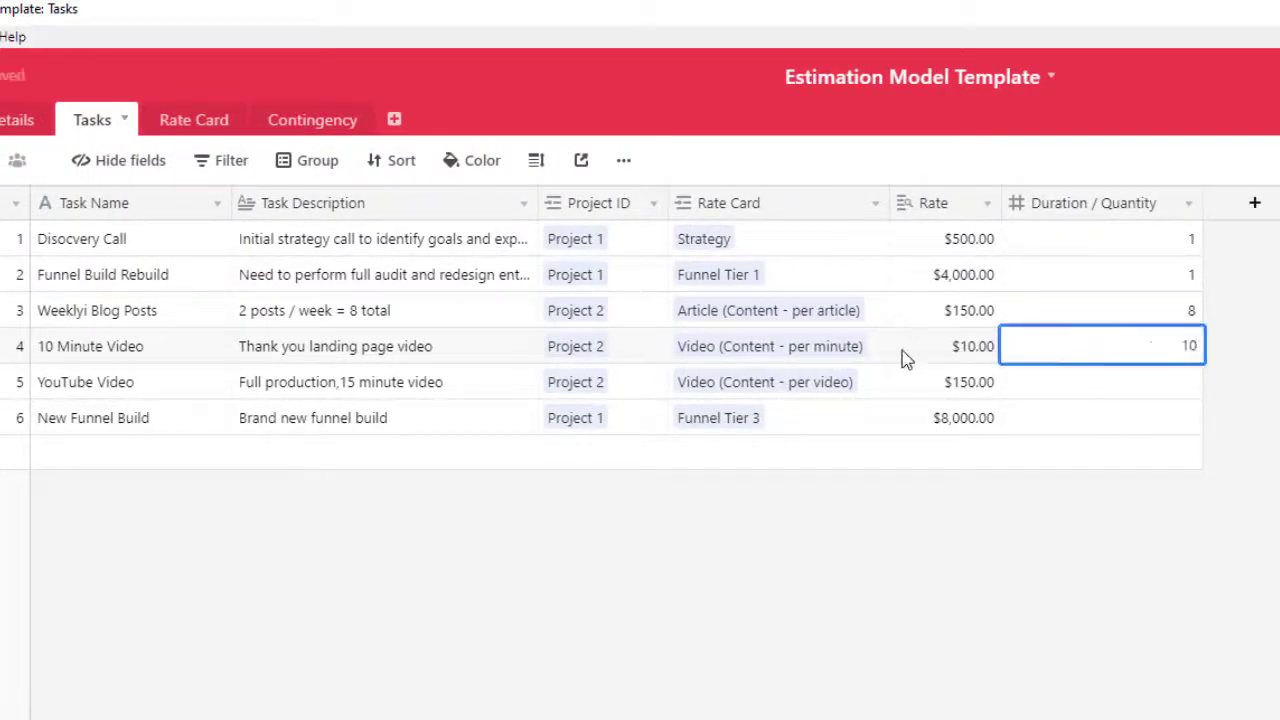
click(1118, 393)
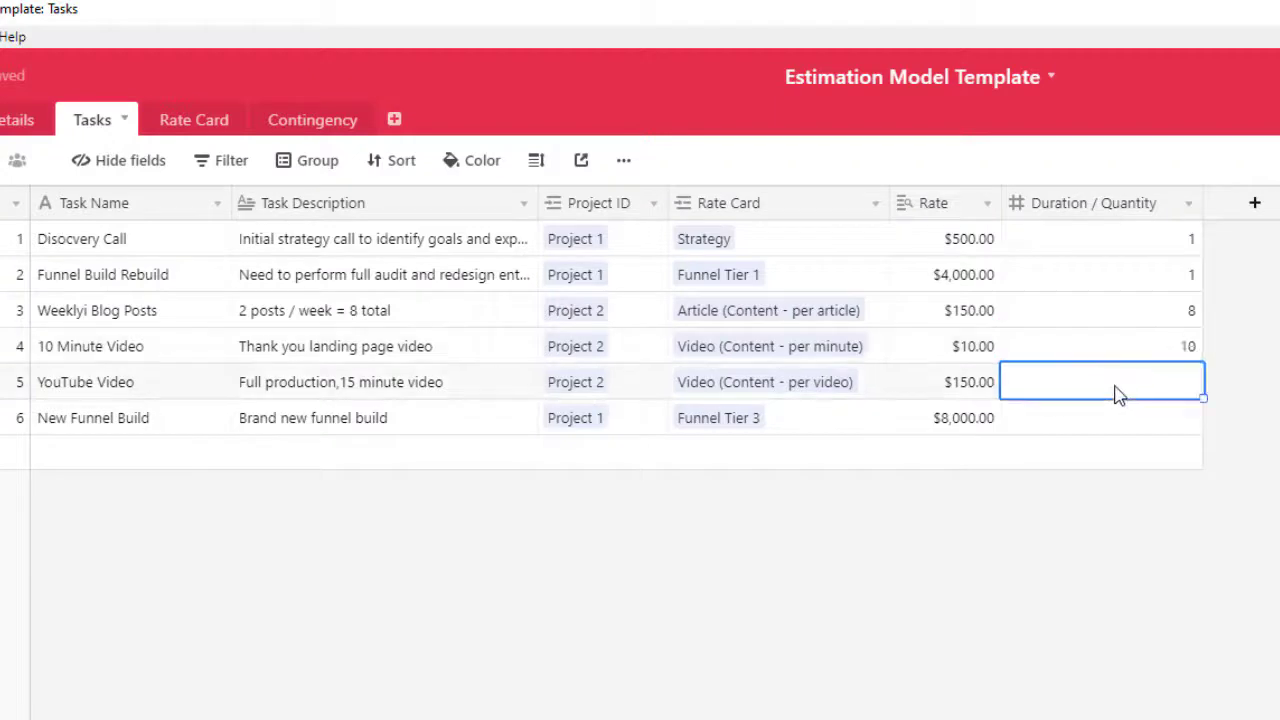
text(1)
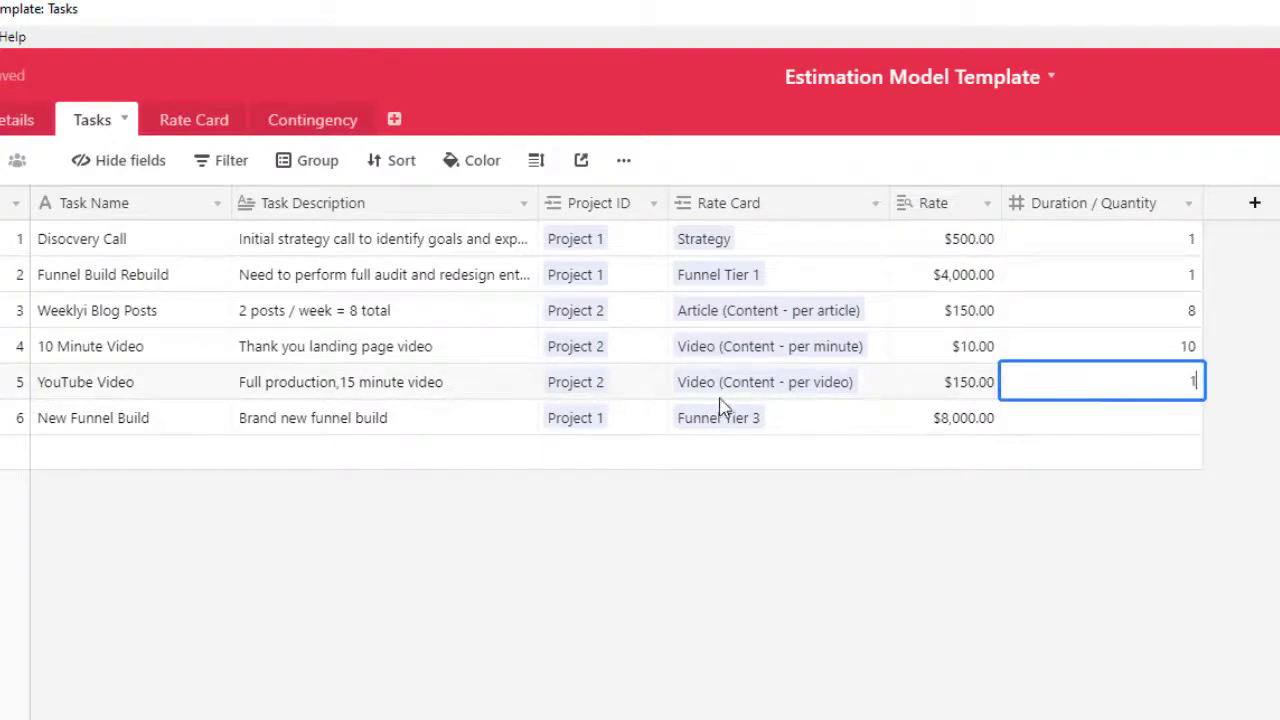
click(1104, 421)
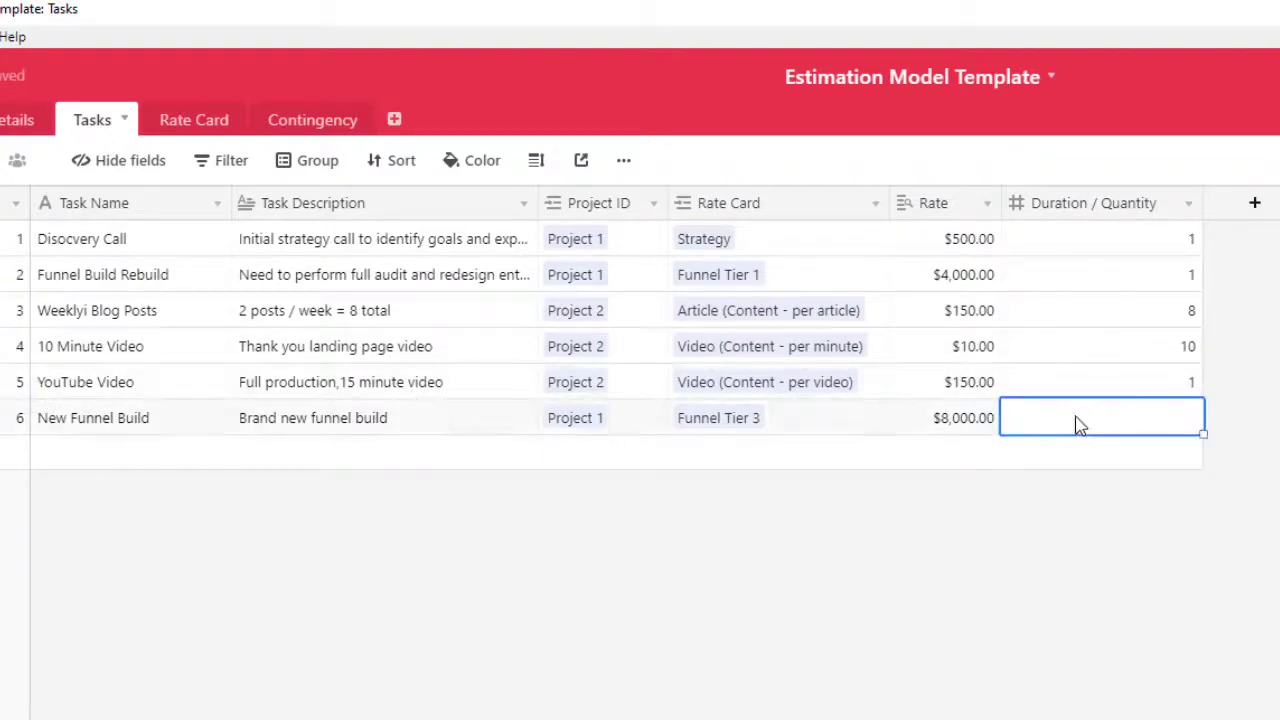
text(1)
click(1262, 431)
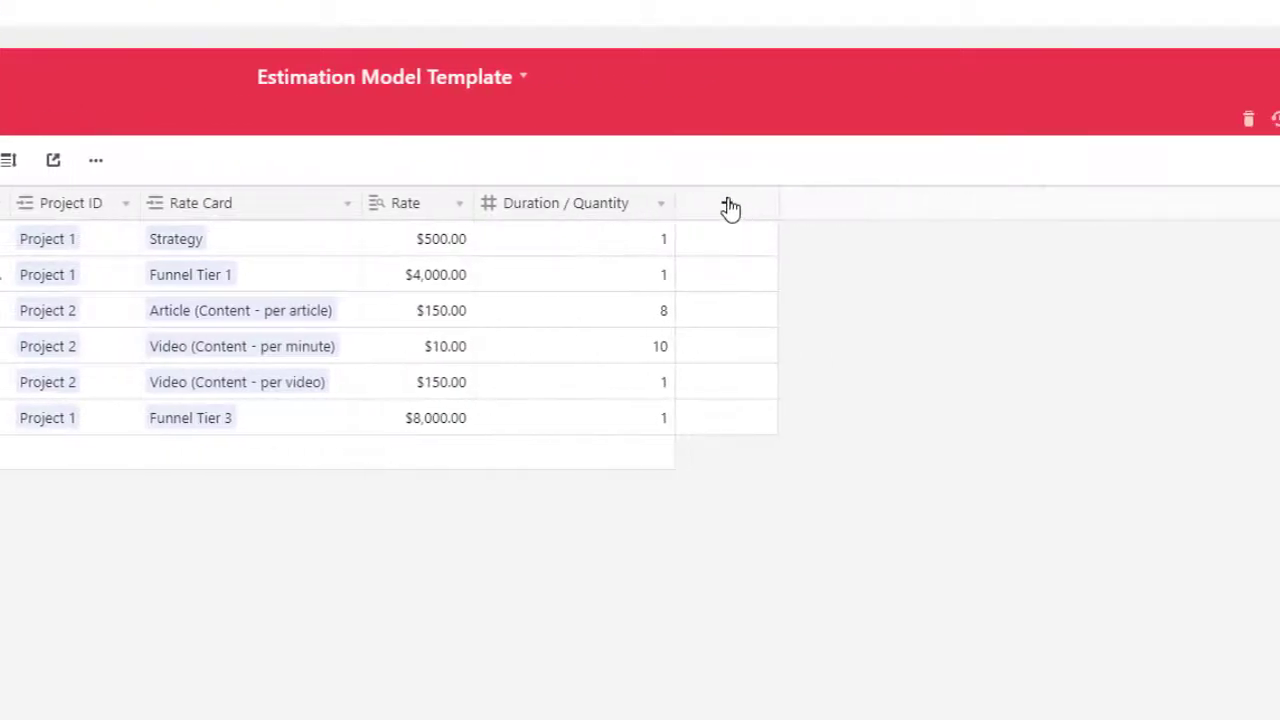
Add a Lookup field named Rate Type to the Tasks table that pulls Rate Type through the Rate Card link.
click(730, 207)
text(Rate Type)
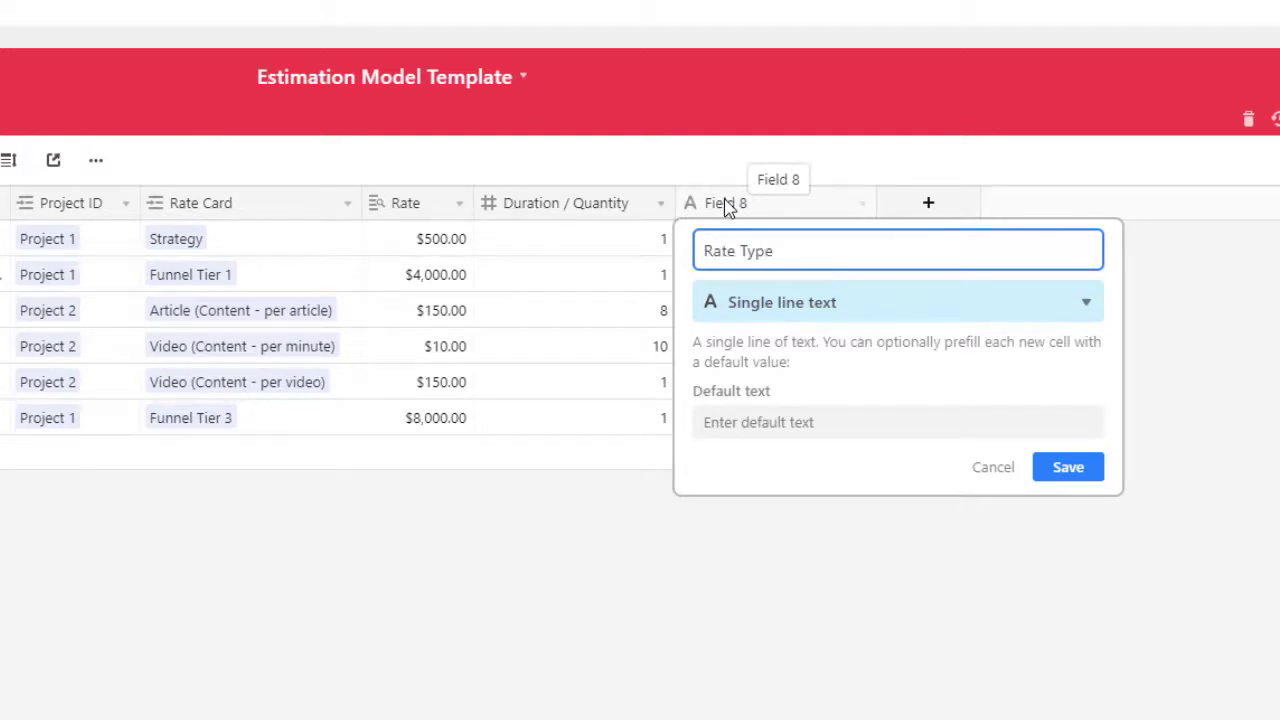
click(750, 310)
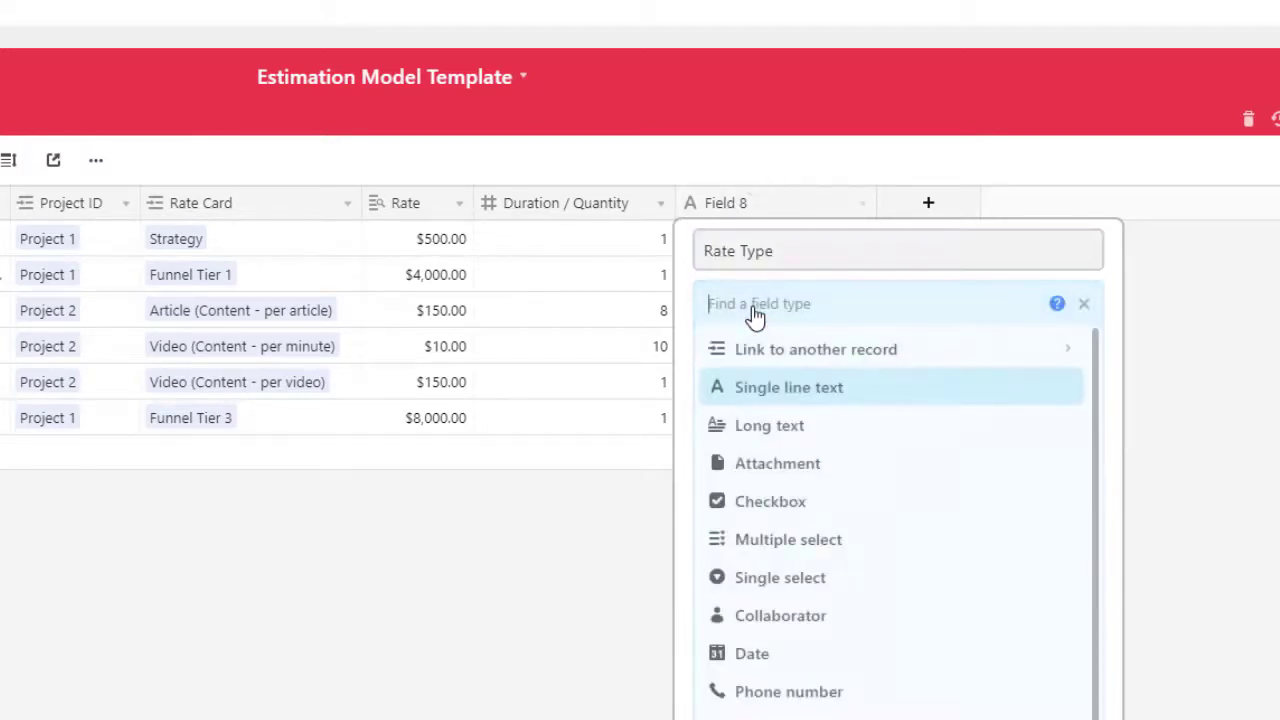
text(look)
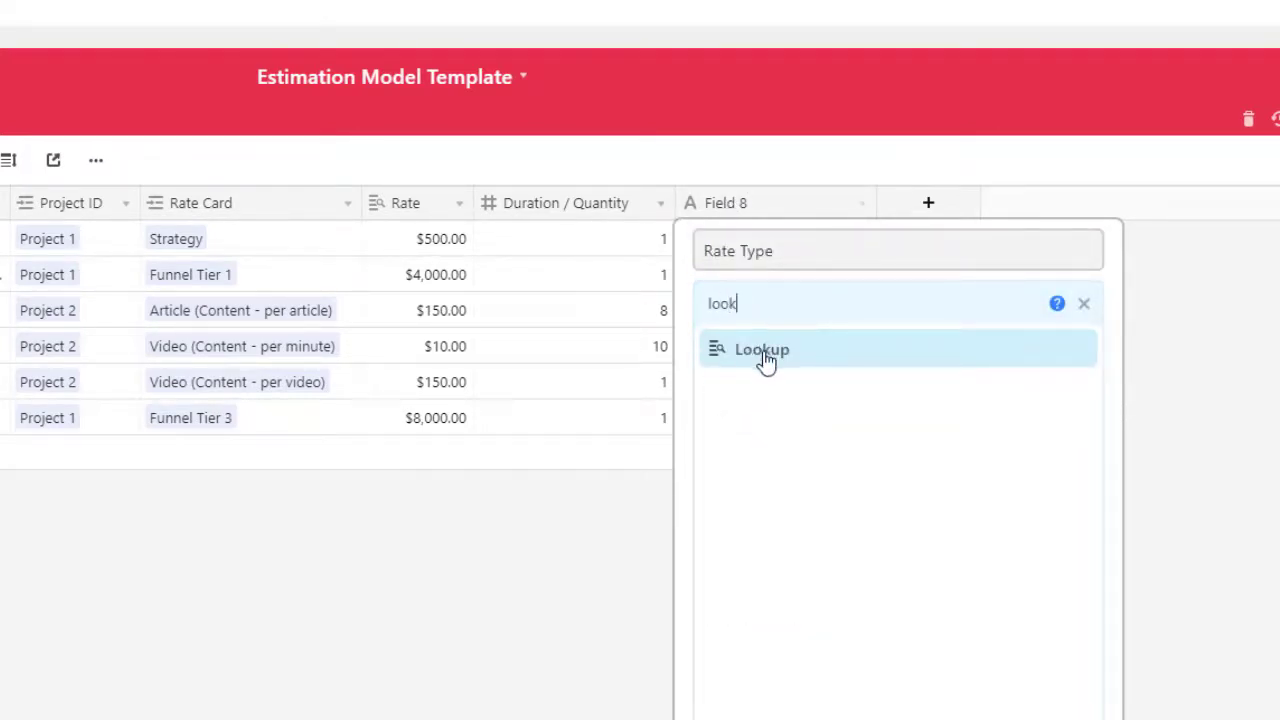
click(763, 352)
click(788, 465)
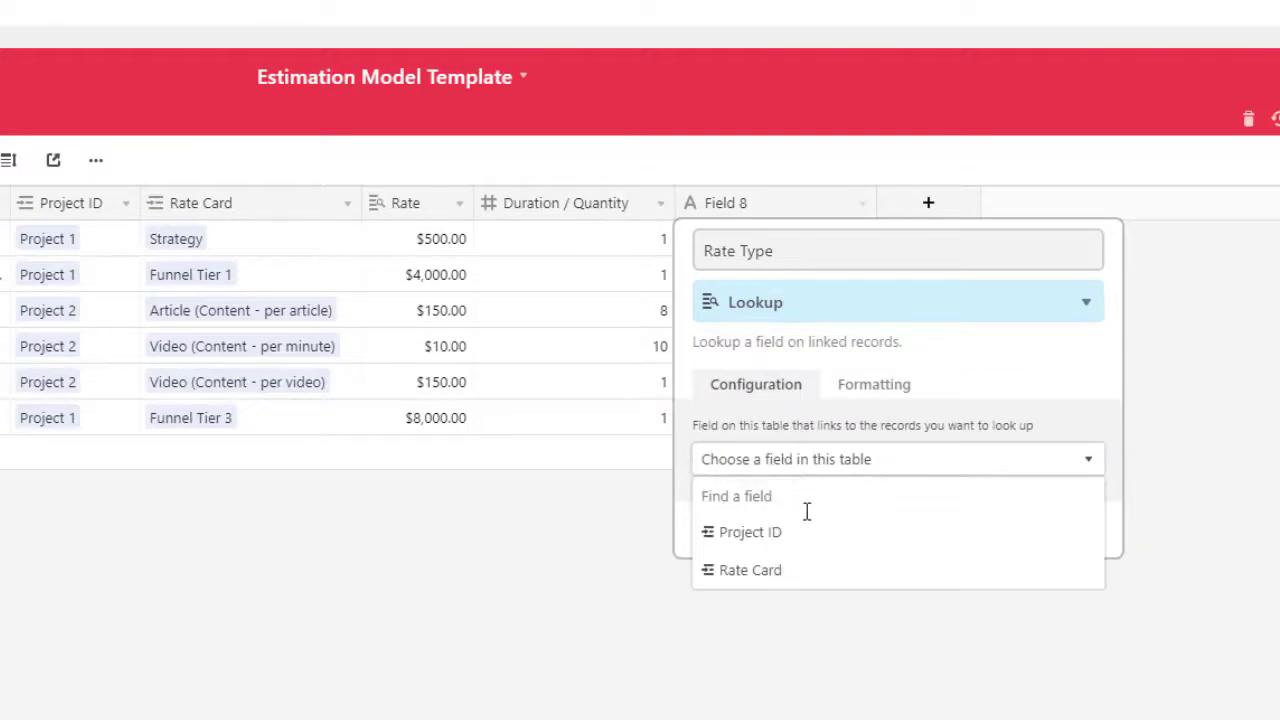
click(786, 572)
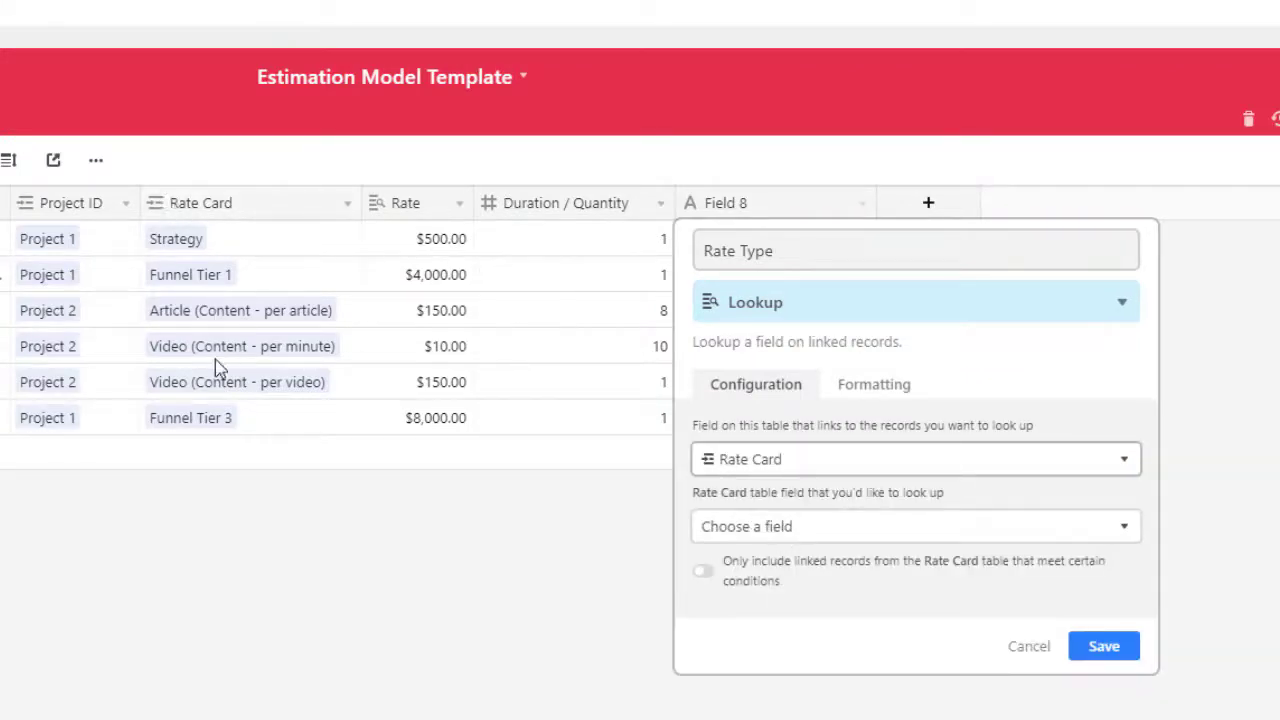
click(748, 522)
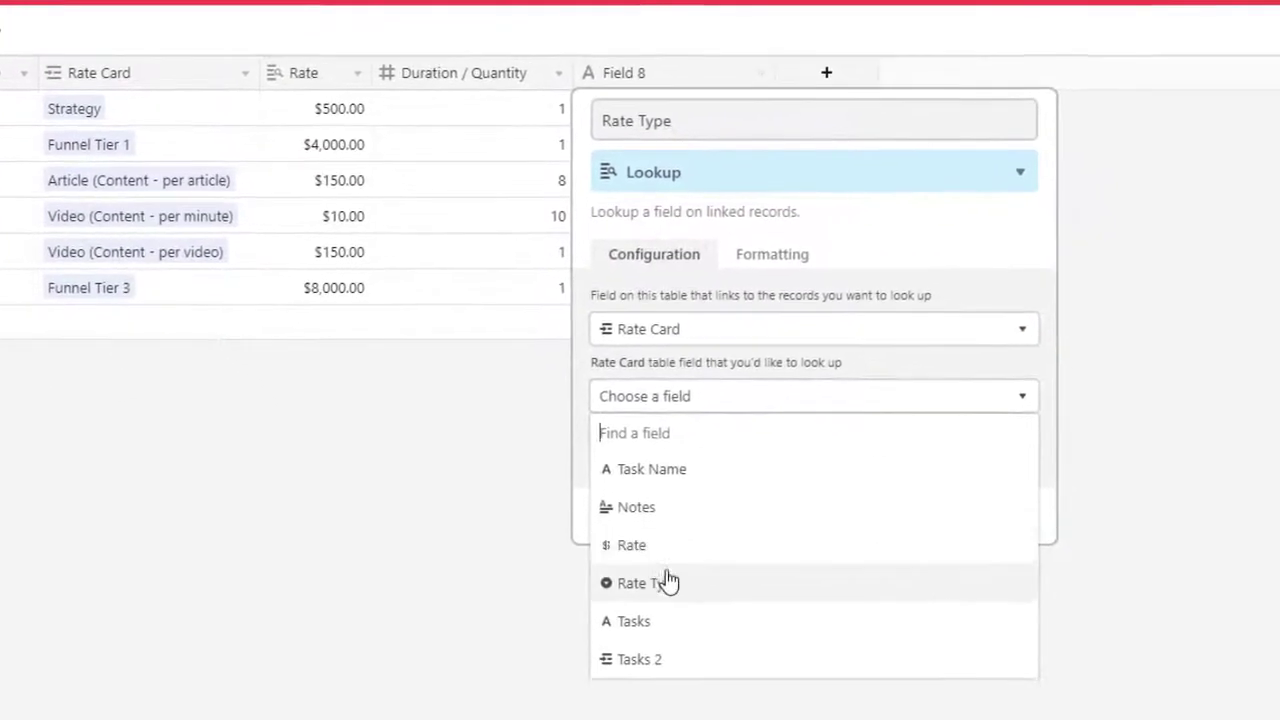
click(656, 572)
click(990, 512)
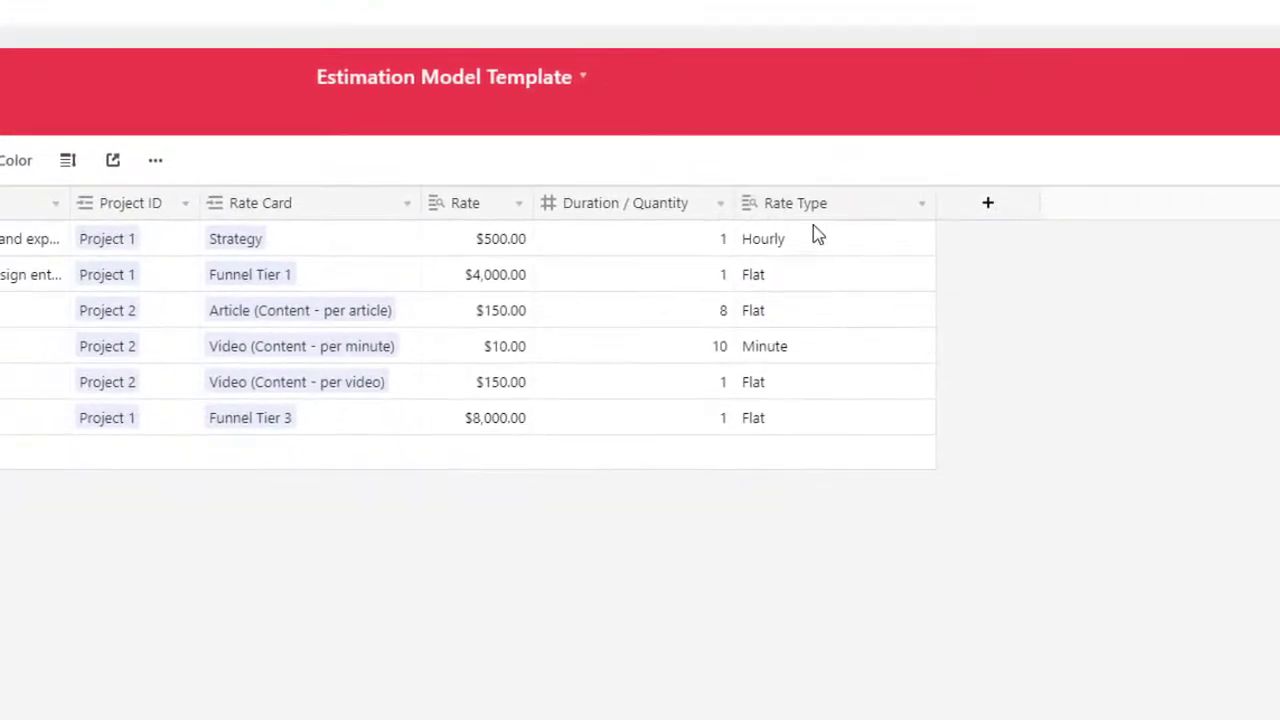
Narrow the Rate Type column and move it between Rate and Duration / Quantity, slightly narrowing the Duration / Quantity column.
drag(931, 193, 864, 200)
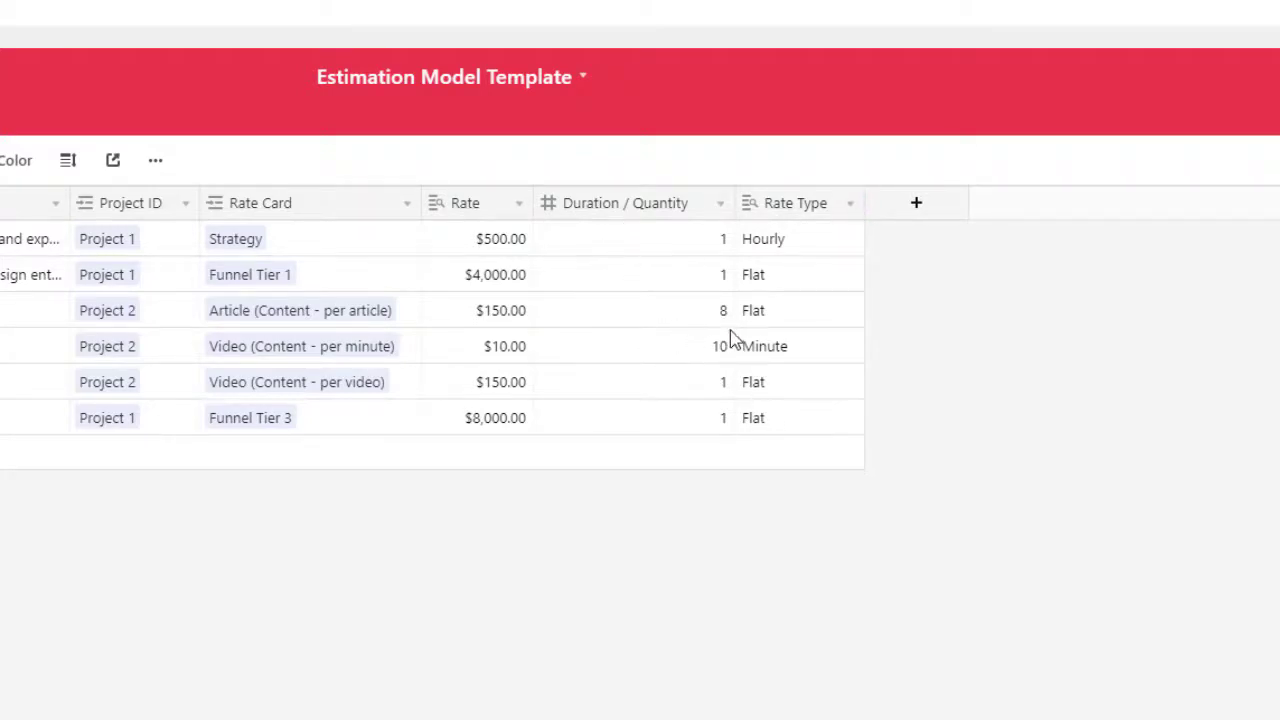
drag(797, 207, 545, 206)
mouse_move(863, 203)
mouse_down()
mouse_move(840, 205)
mouse_move(852, 203)
mouse_up()
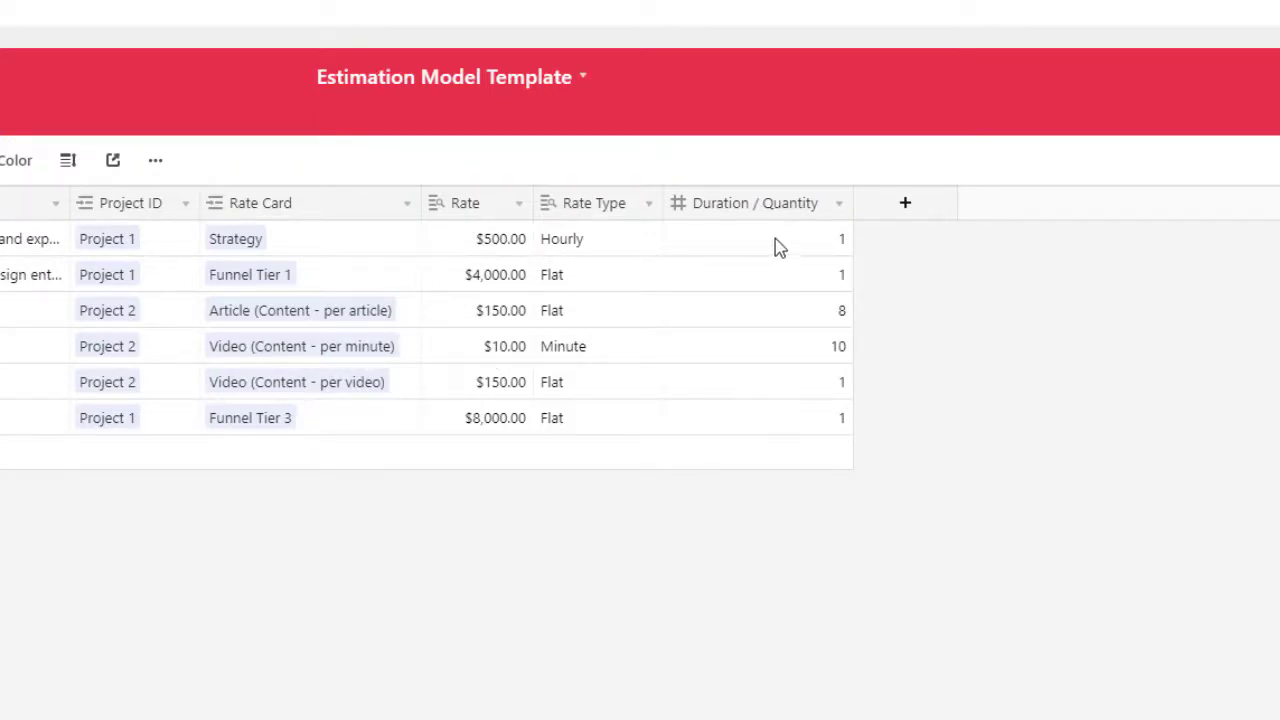
Add a Formula field named Total Estimate to the Tasks table with the formula Rate*{Duration / Quantity}.
click(905, 203)
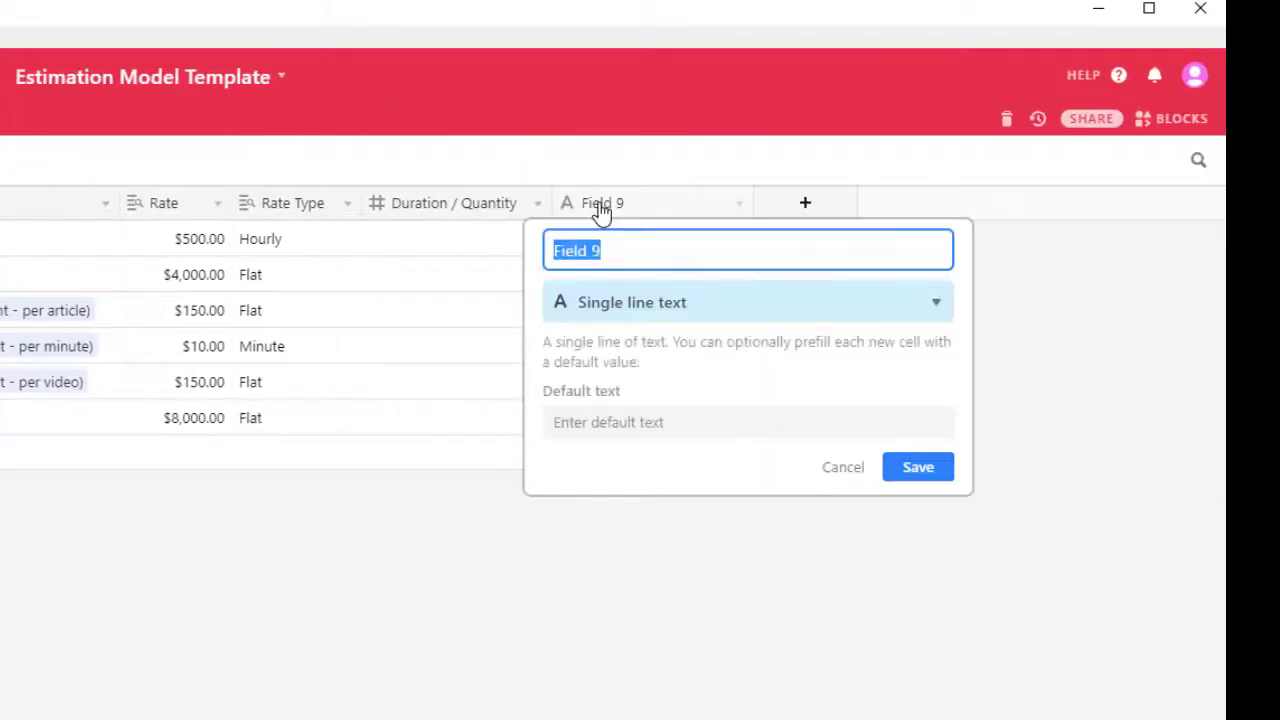
text(Total Estimate)
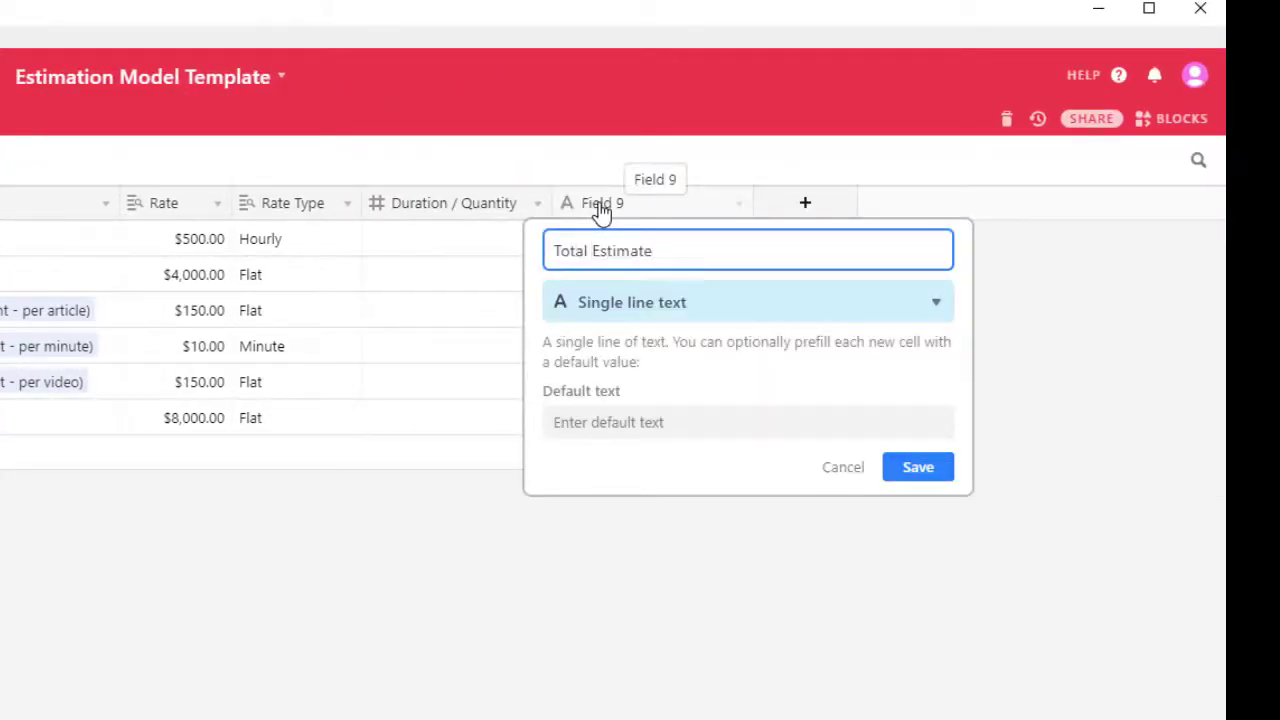
click(611, 312)
text(form)
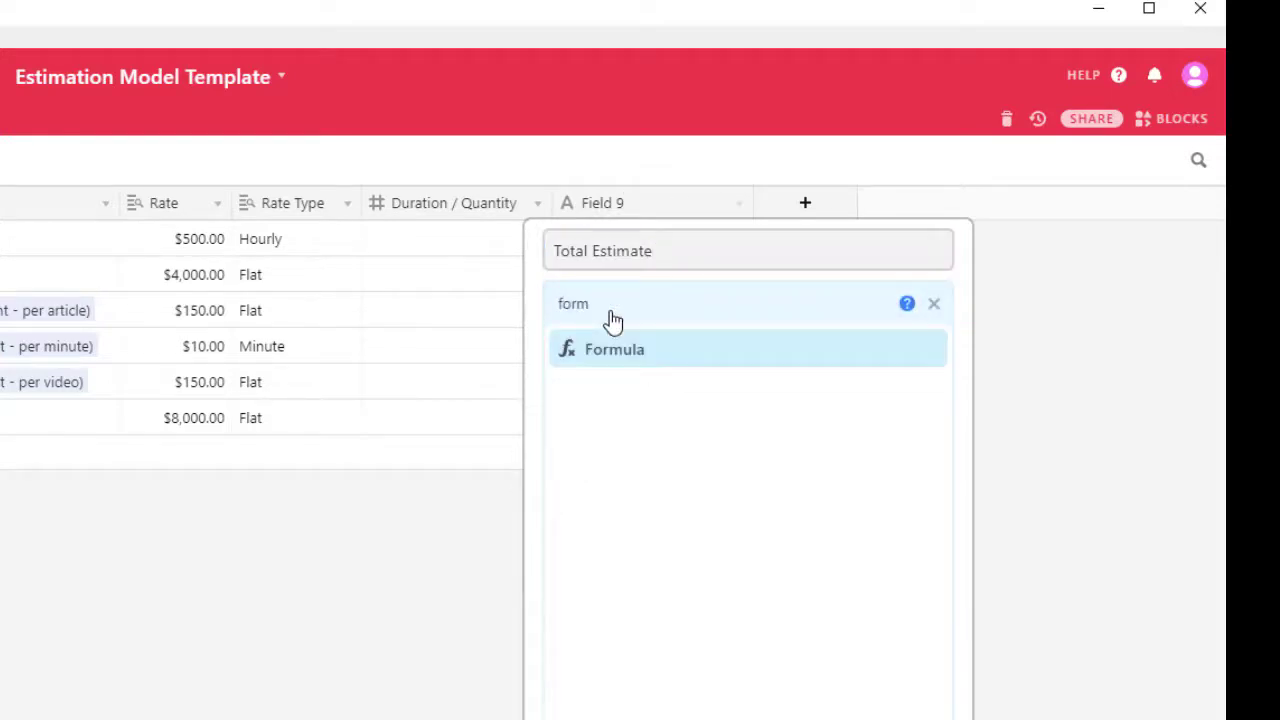
click(616, 352)
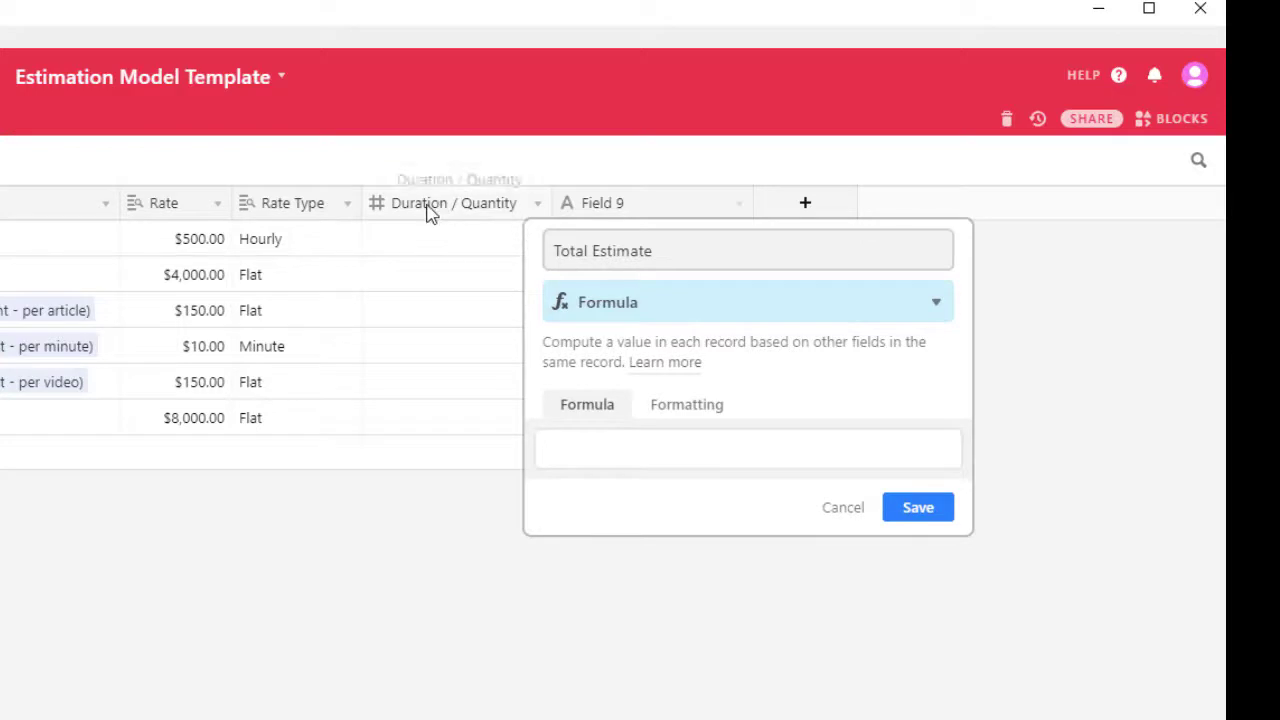
click(626, 462)
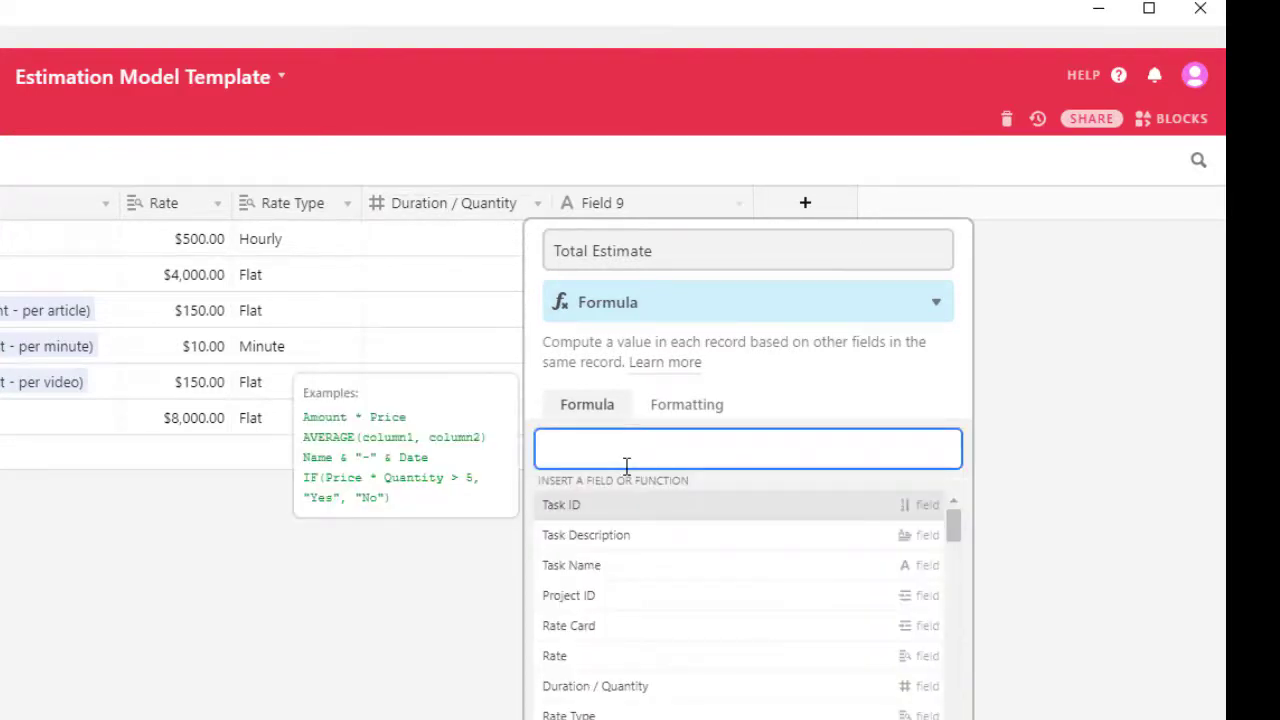
text(rate)
click(578, 537)
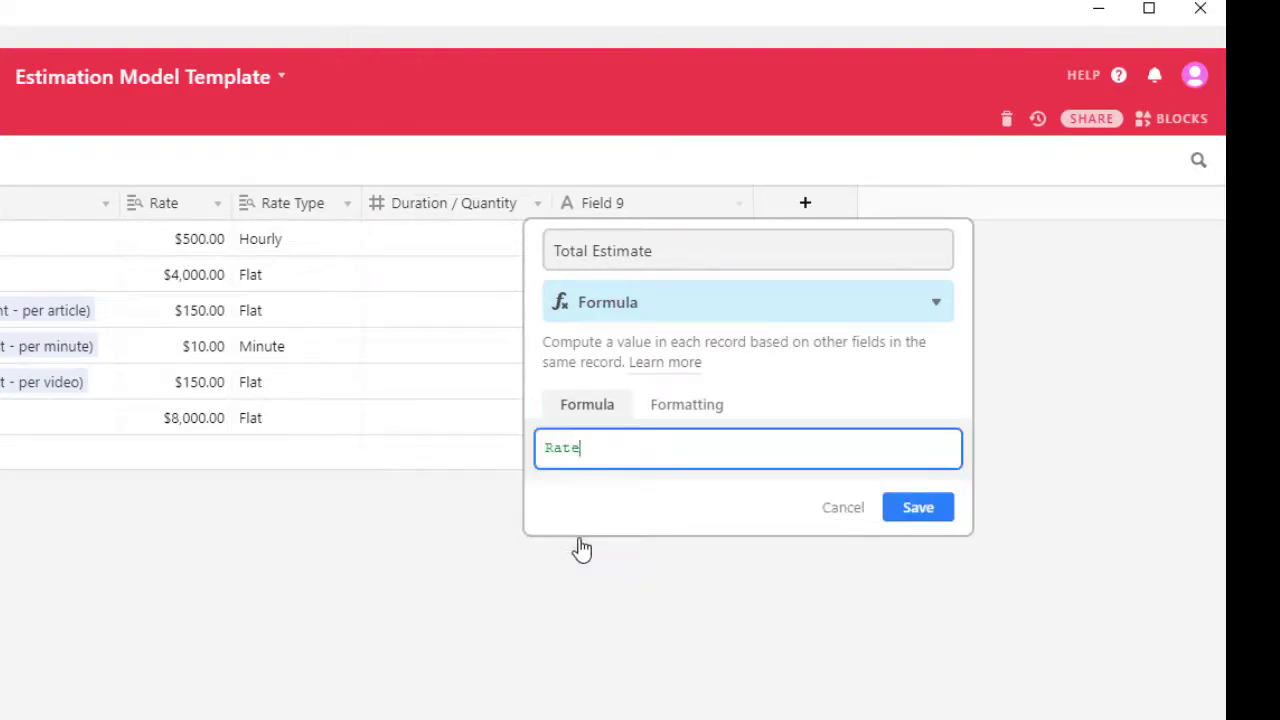
text(*)
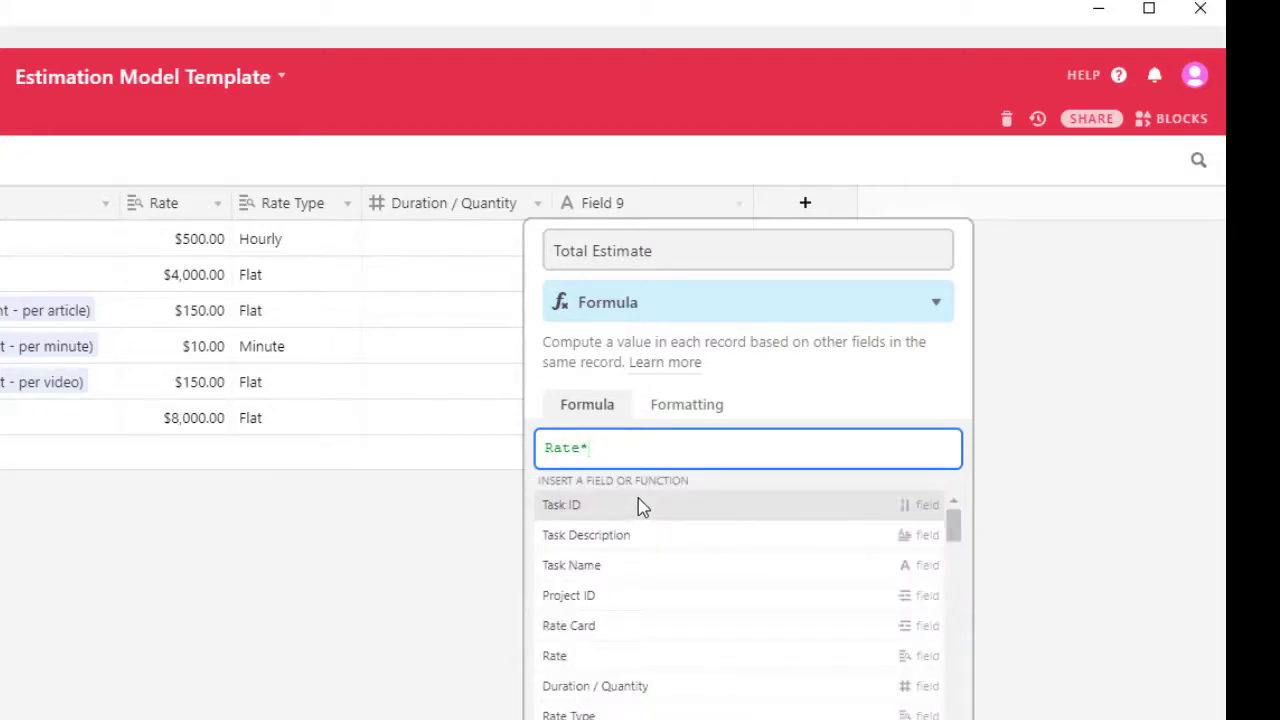
text(dur)
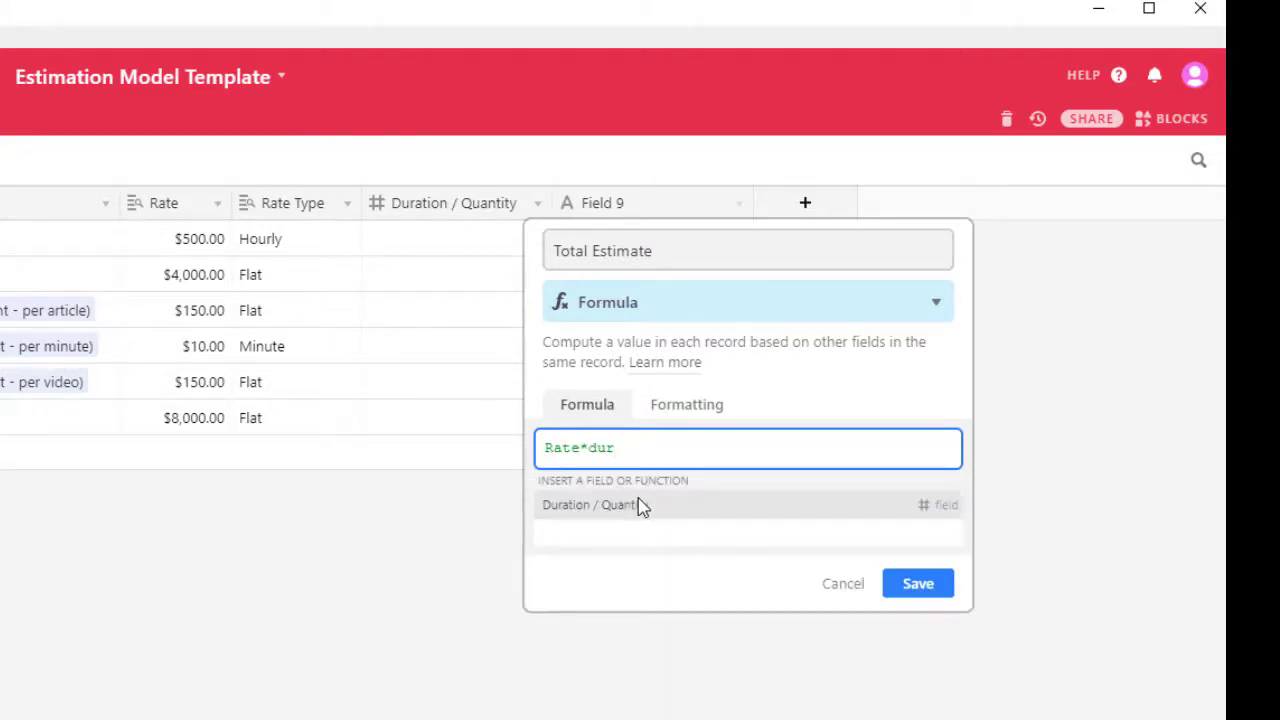
click(641, 506)
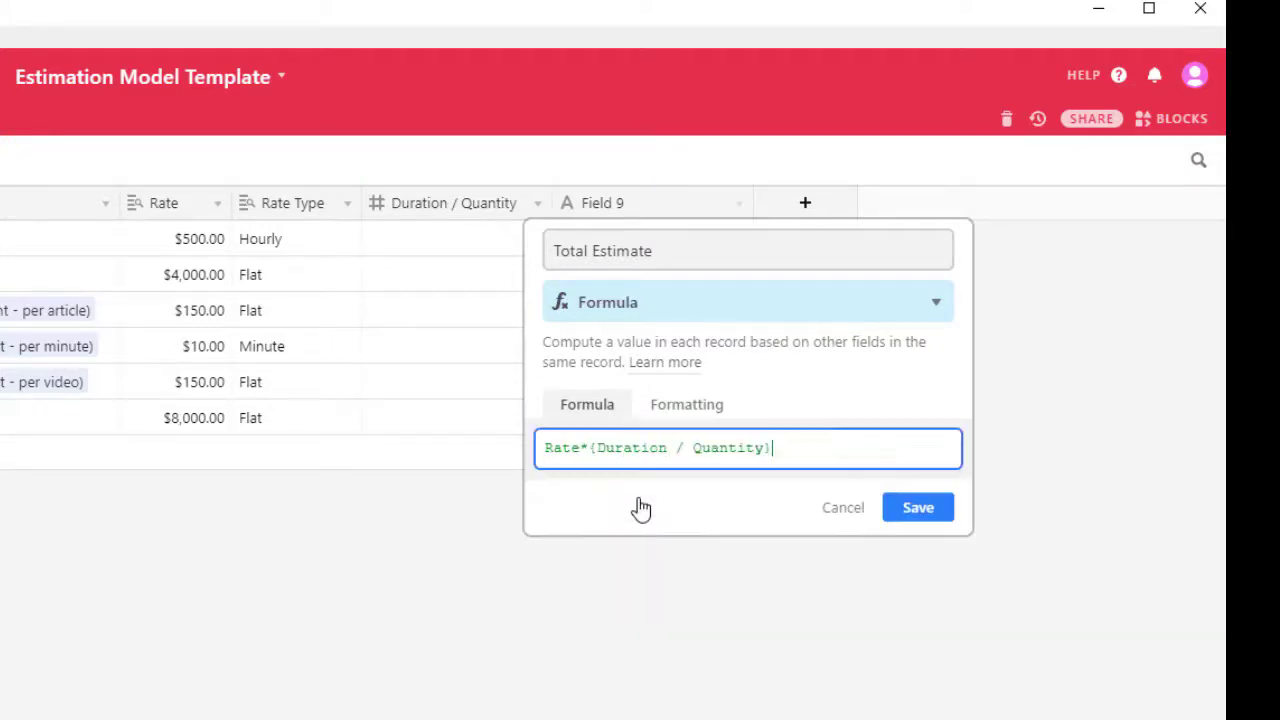
Format Total Estimate as Currency with $1.00 precision, save the field and narrow its column.
click(705, 408)
click(605, 478)
click(610, 581)
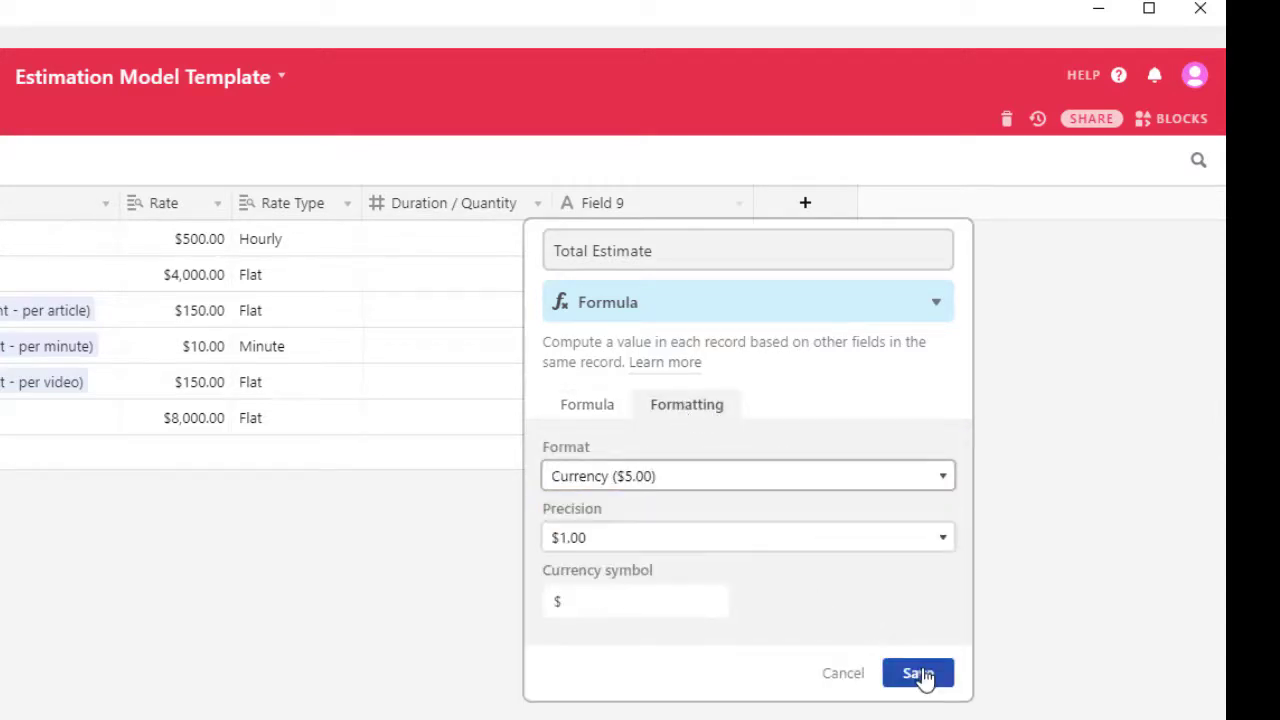
click(918, 674)
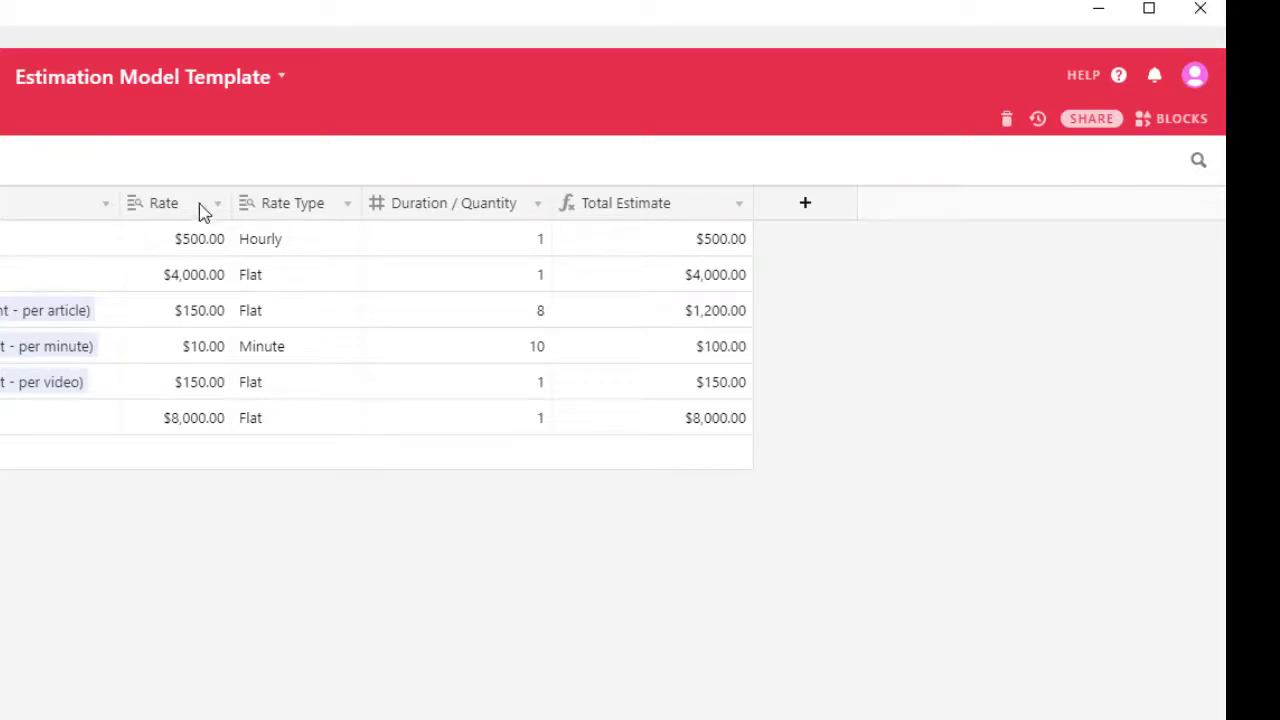
drag(746, 203, 698, 198)
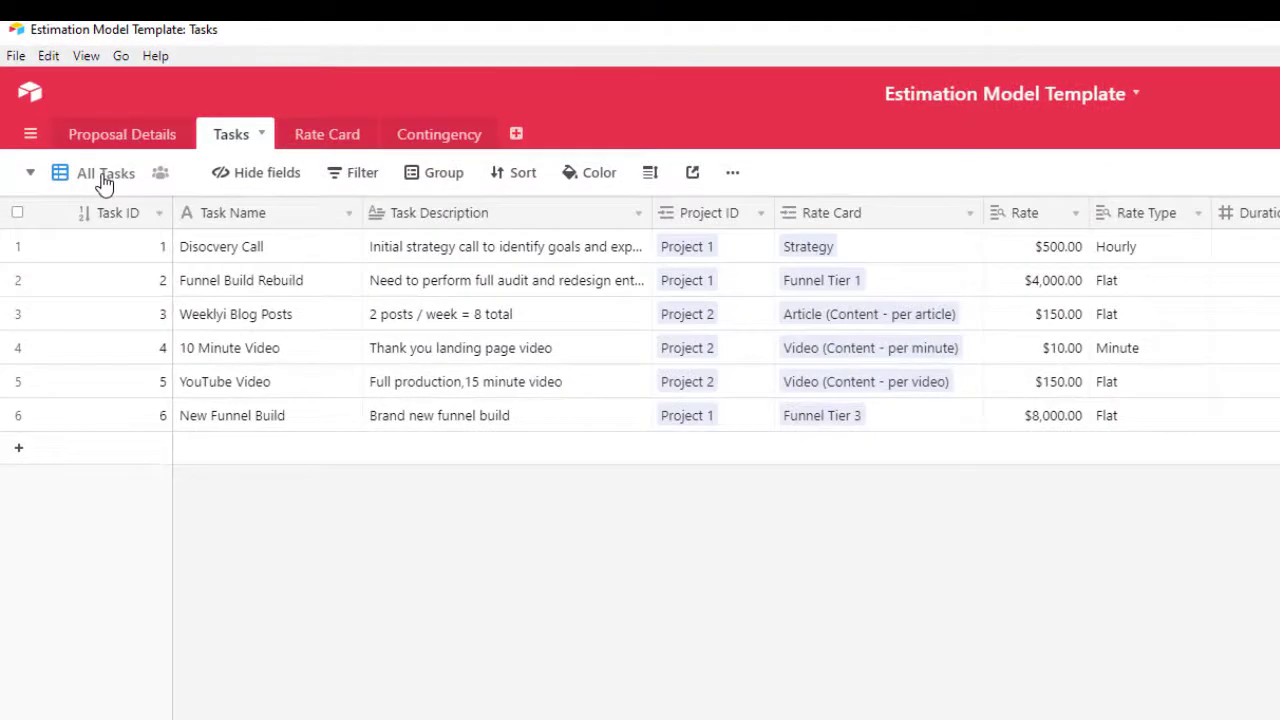
Create a new grid view of the Tasks table named Grouped By Projects.
click(106, 177)
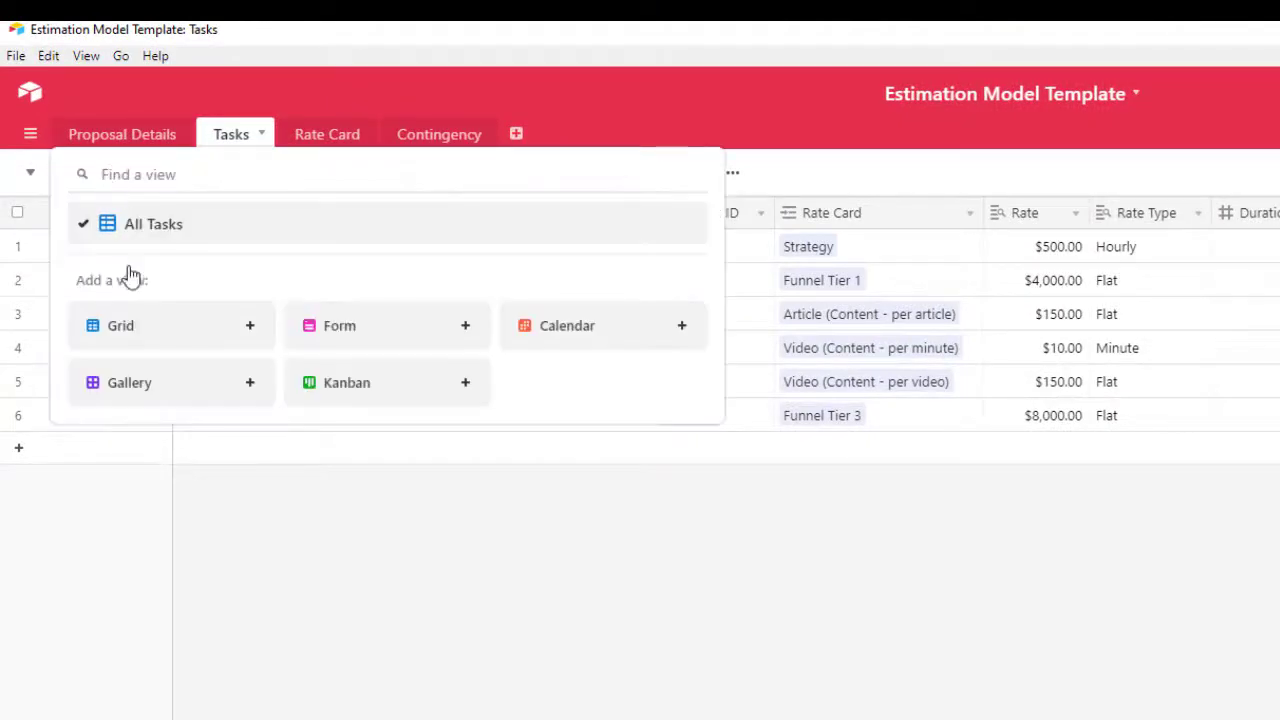
click(134, 337)
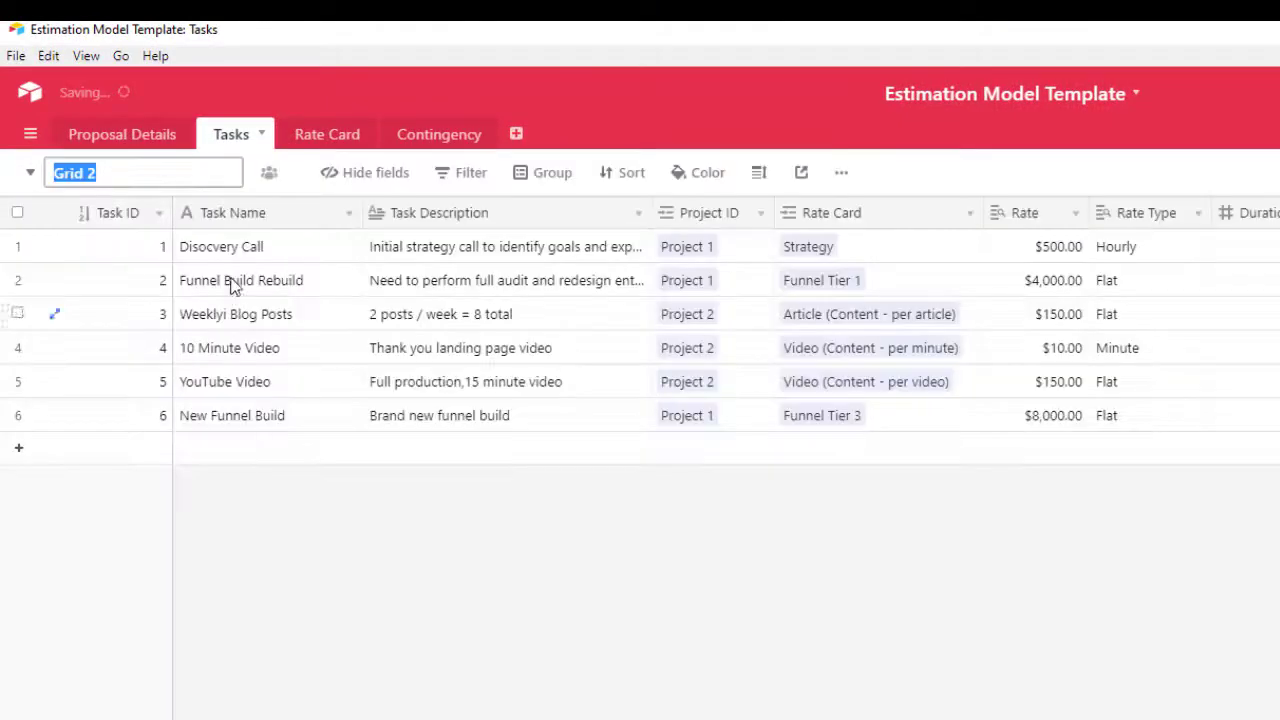
text(G)
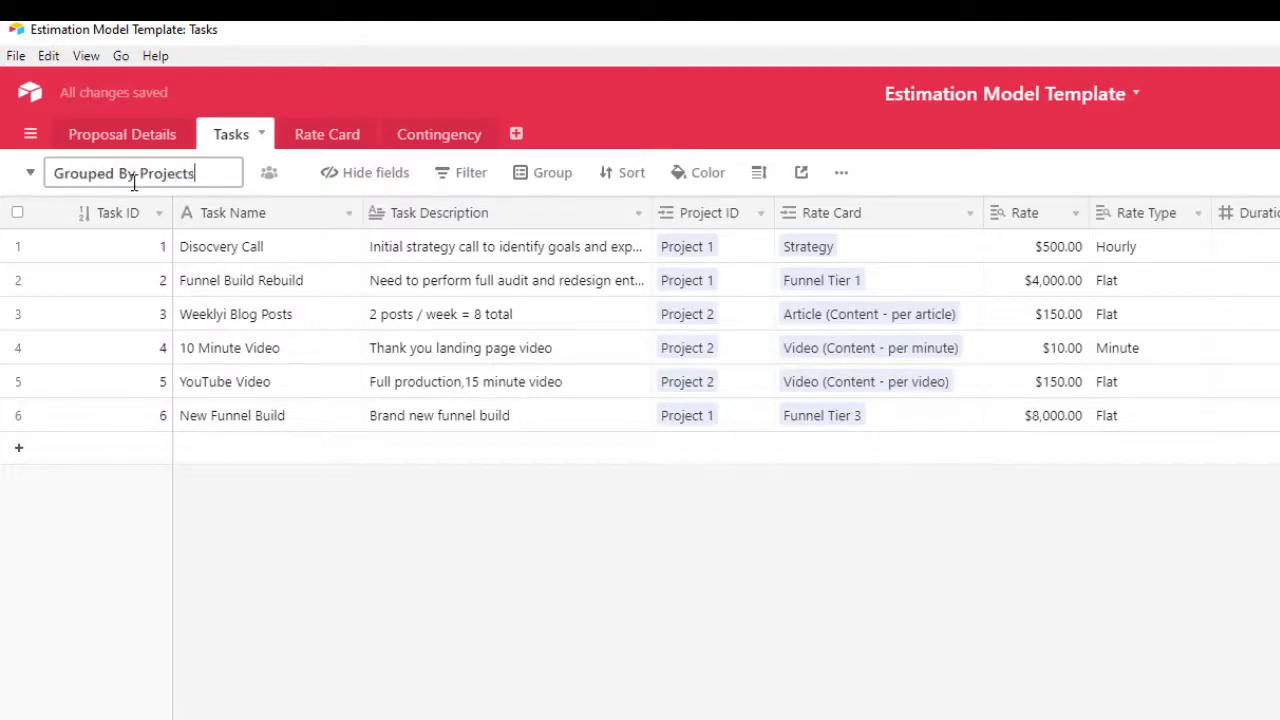
key(Return)
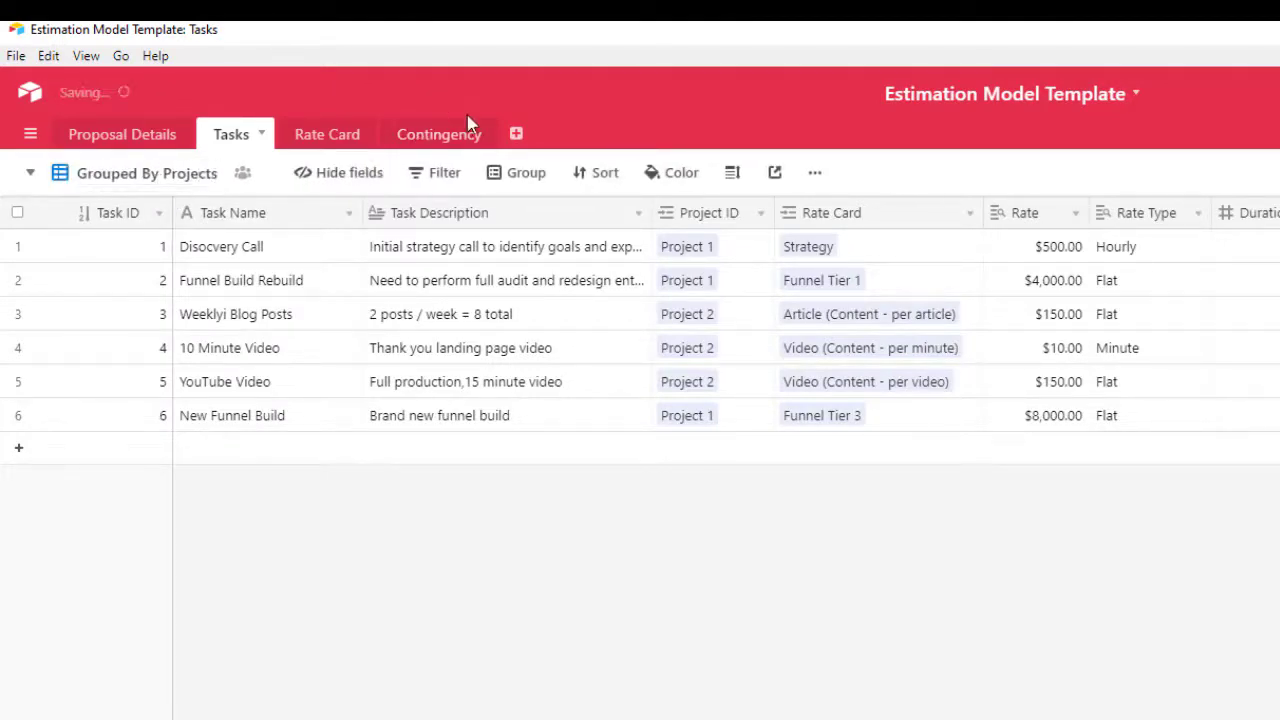
Group the records in the Grouped By Projects view by Project ID.
click(518, 178)
click(612, 266)
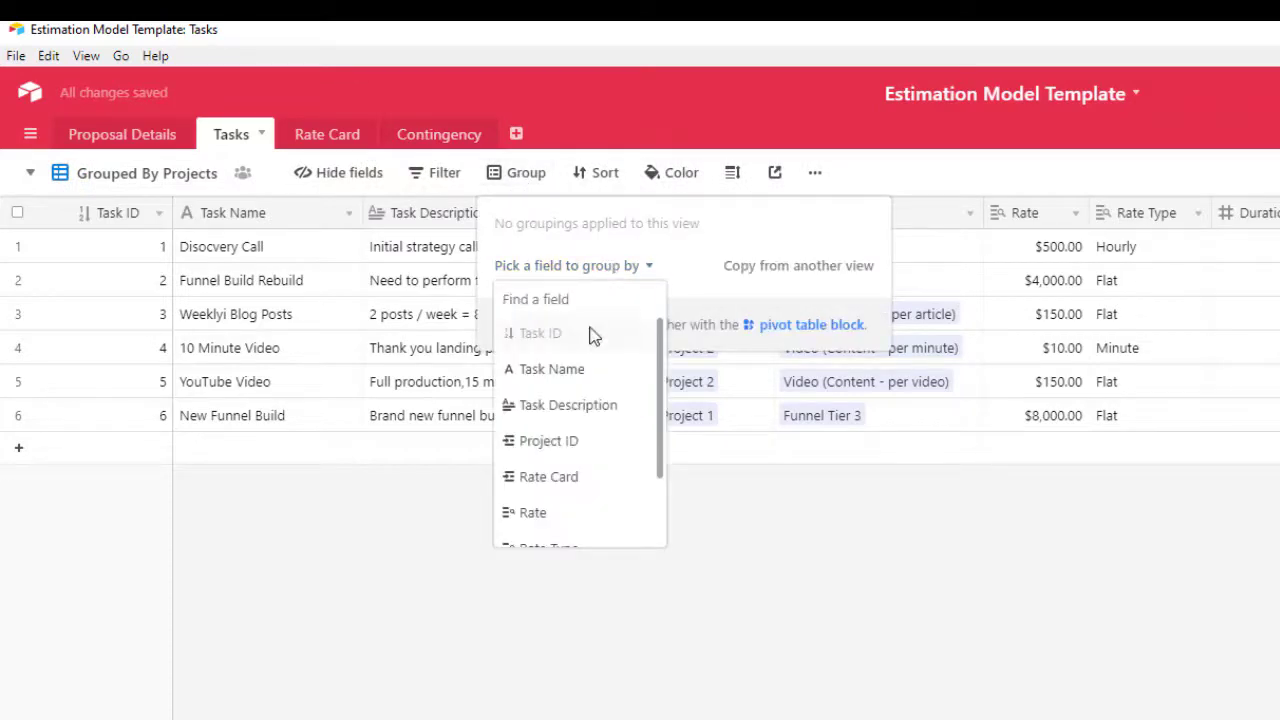
click(566, 440)
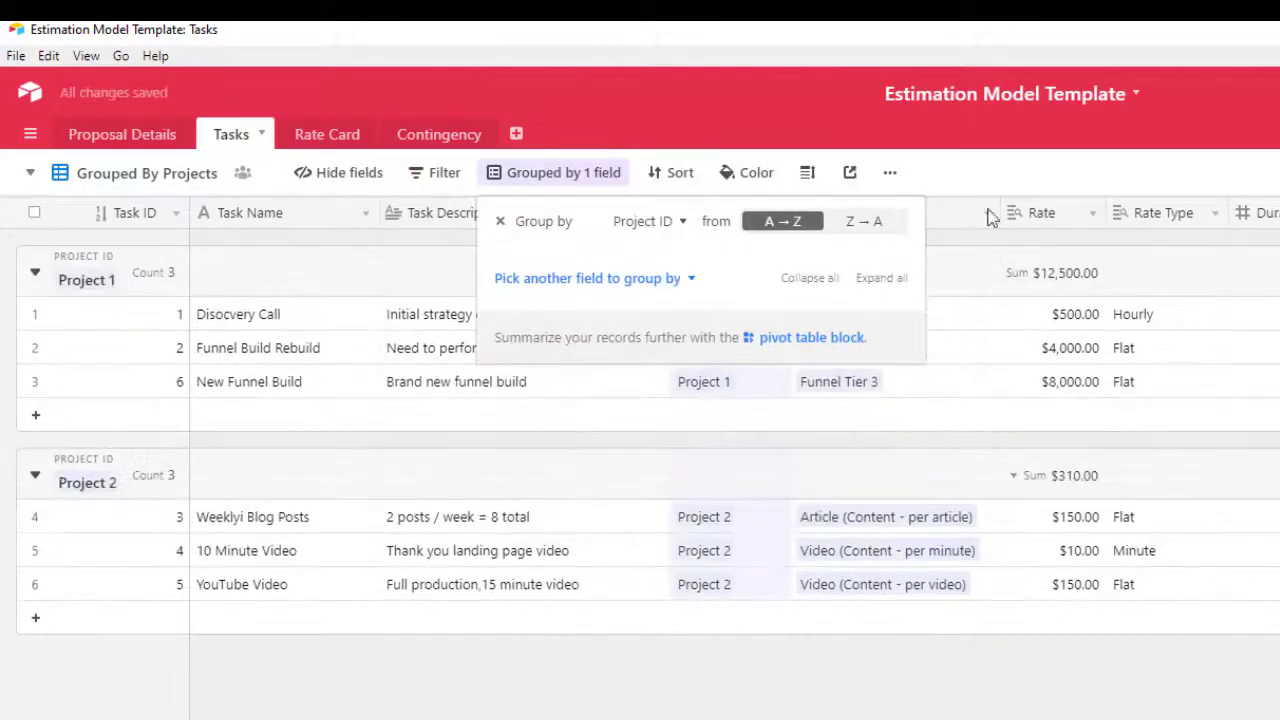
click(1106, 180)
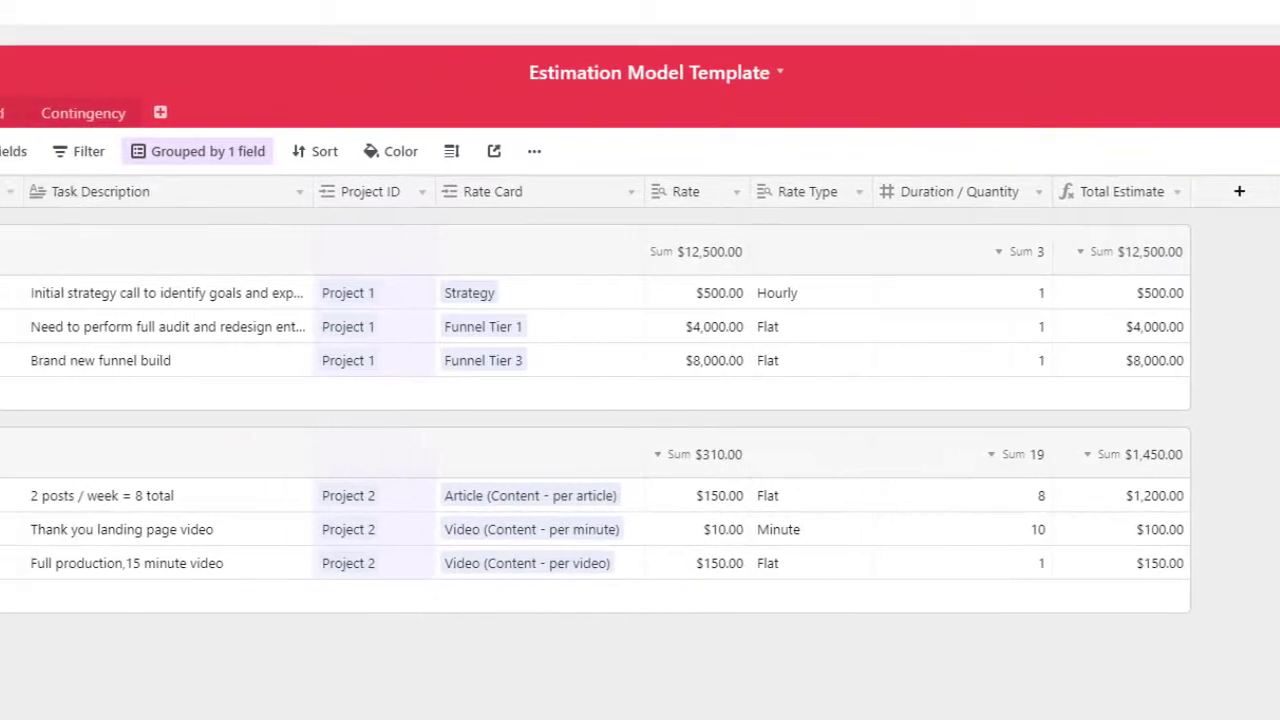
Collapse all the project groups and expand them all again.
right_click(36, 255)
click(196, 322)
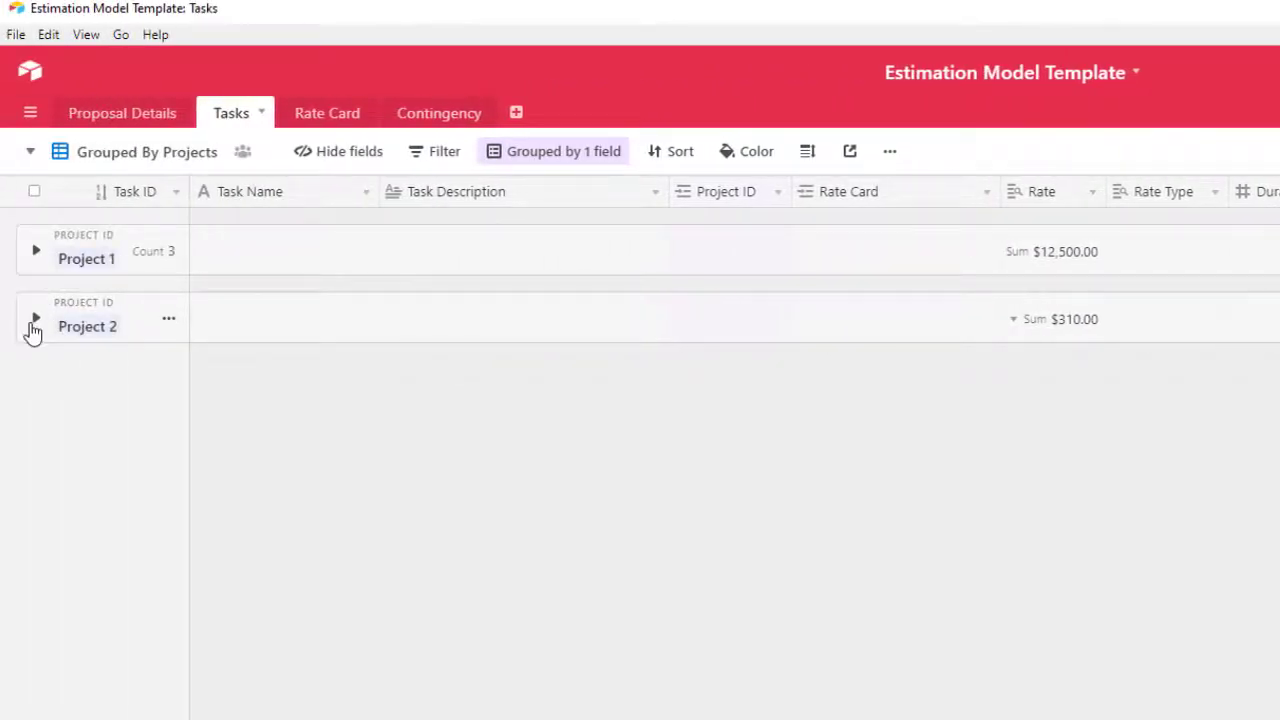
click(168, 251)
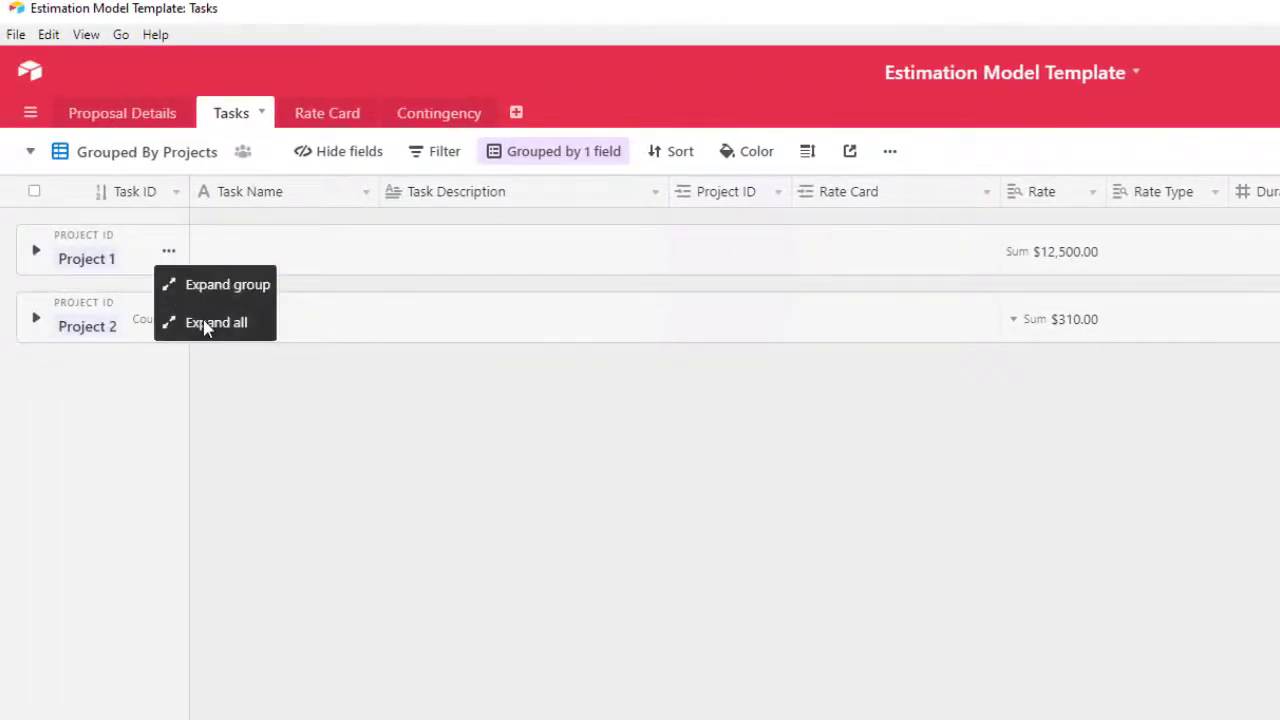
click(207, 323)
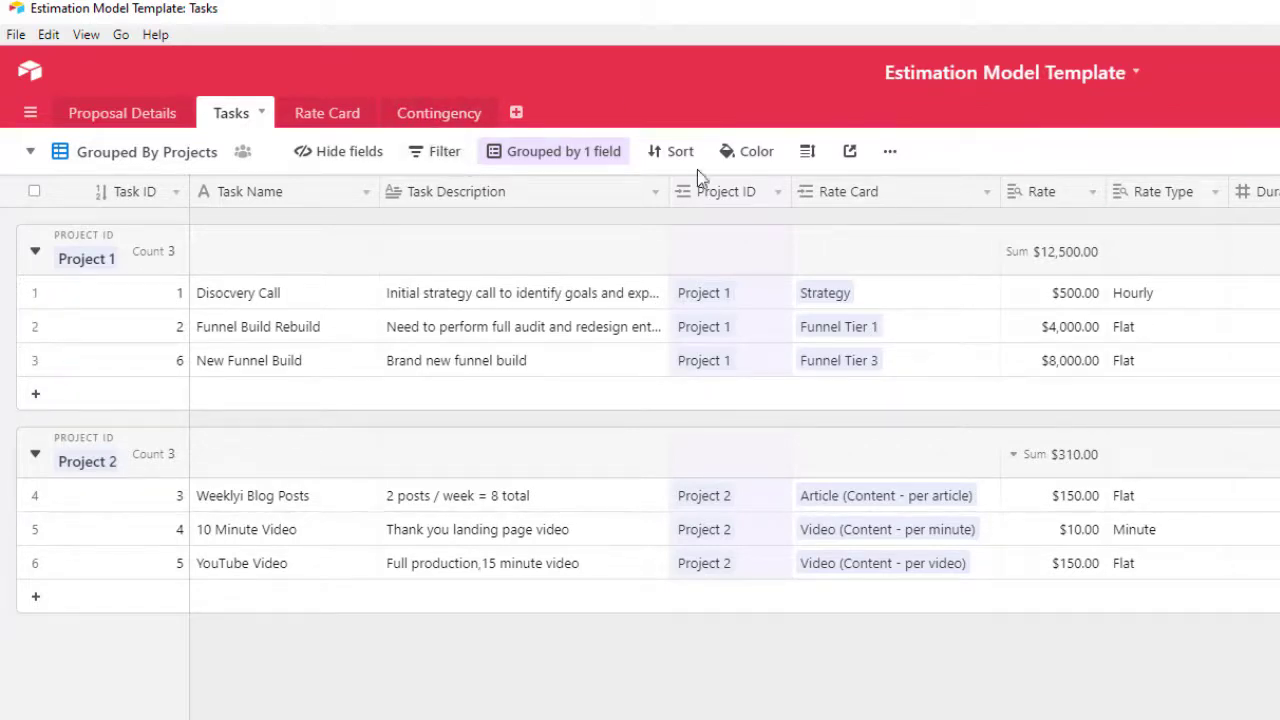
Hide the Tasks field in the All Projects view of the Proposal Details table.
click(120, 118)
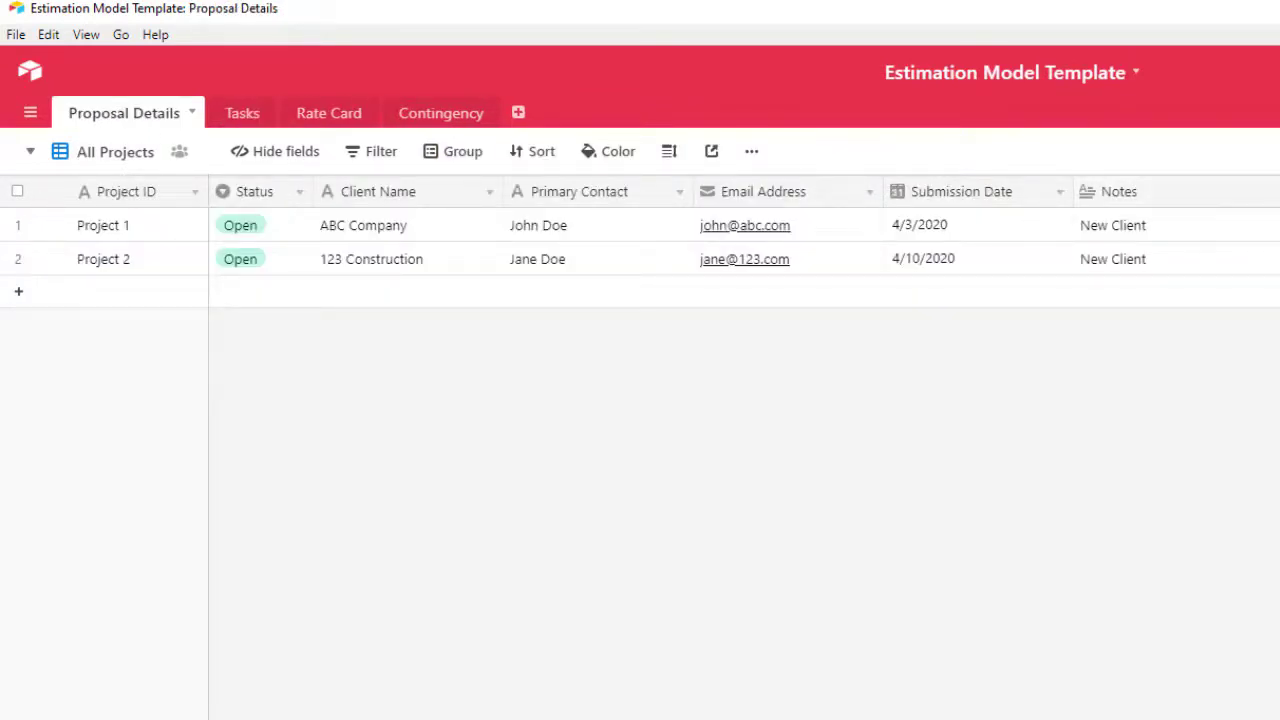
right_click(968, 193)
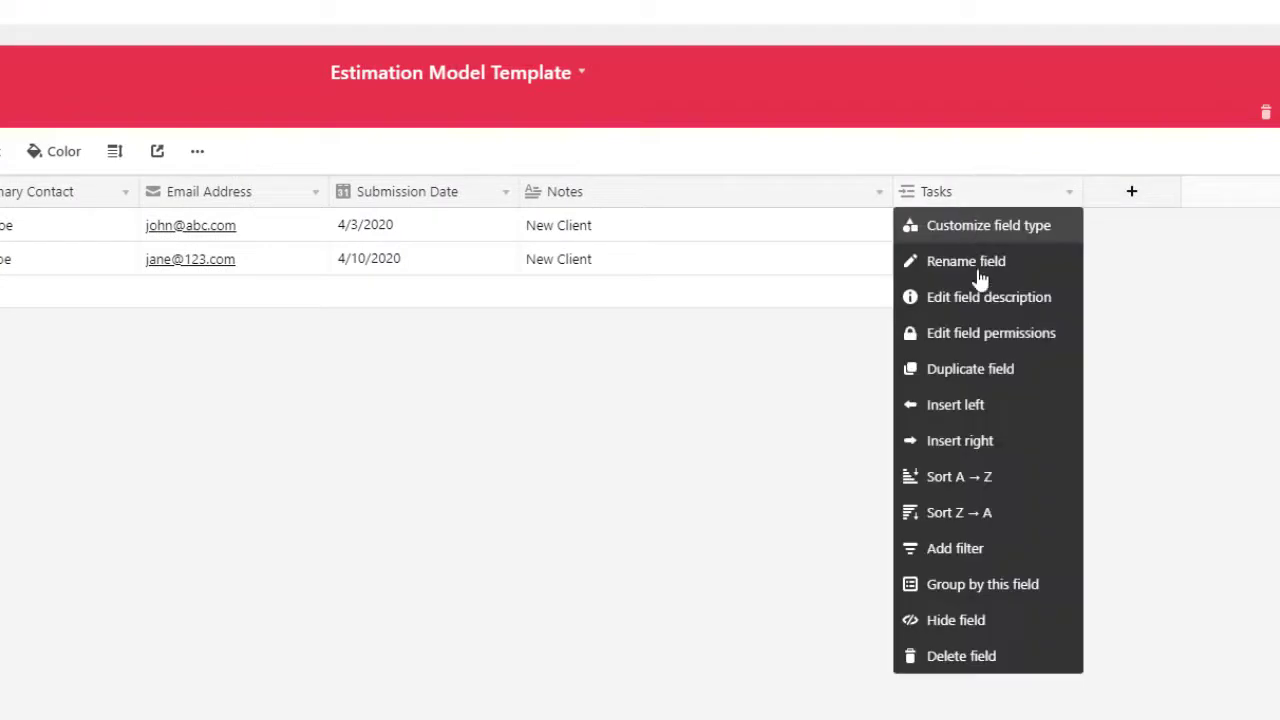
click(972, 622)
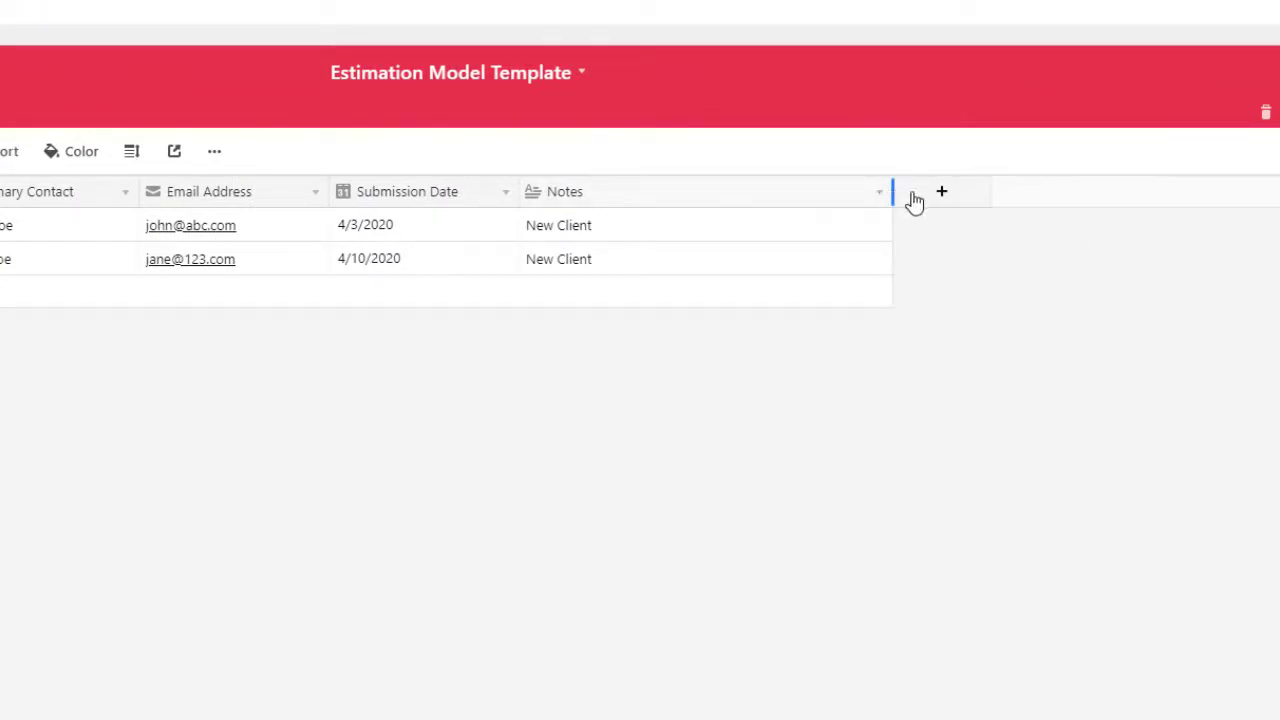
Add a Rollup field named Total Estimate to the Proposal Details table.
click(942, 193)
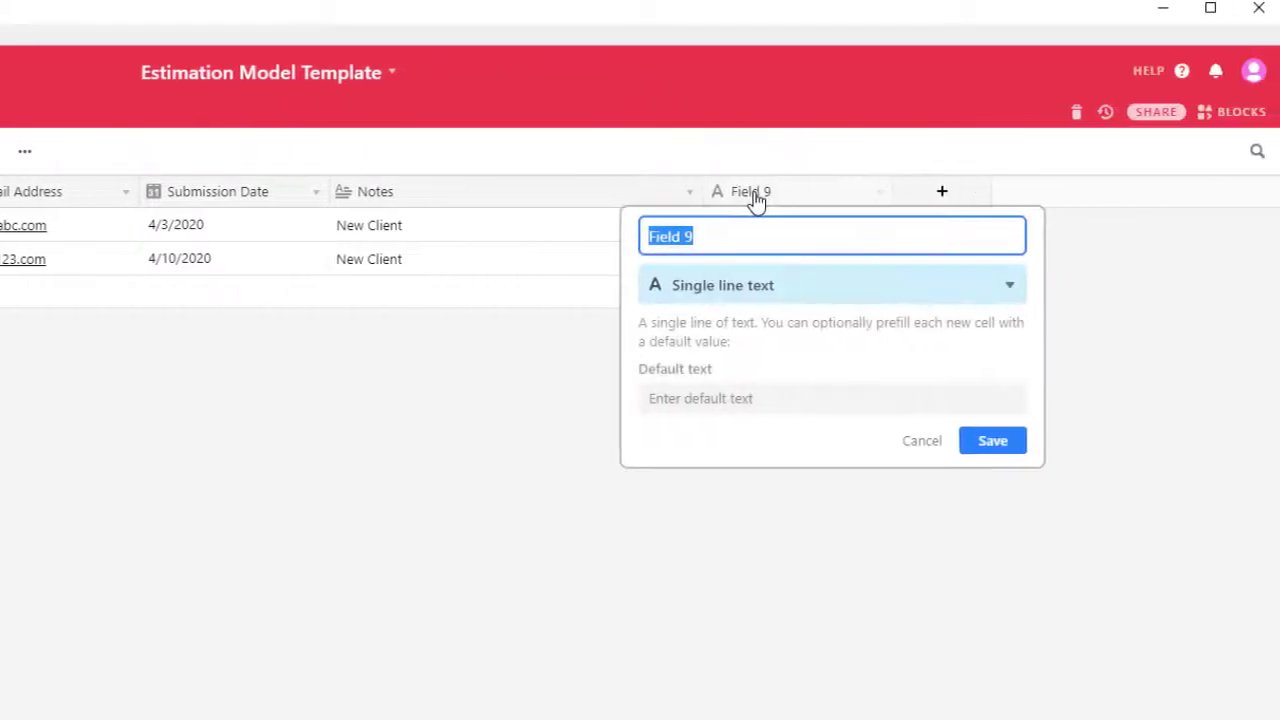
text(Total Estimate)
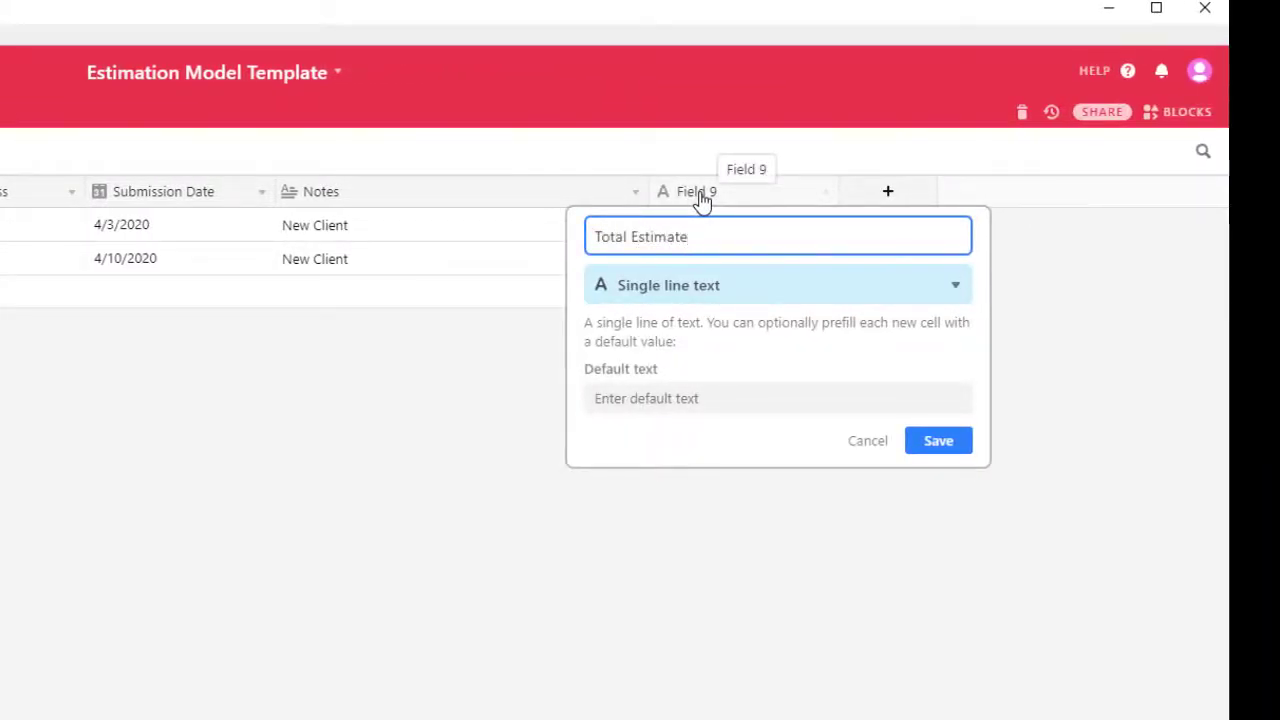
click(678, 292)
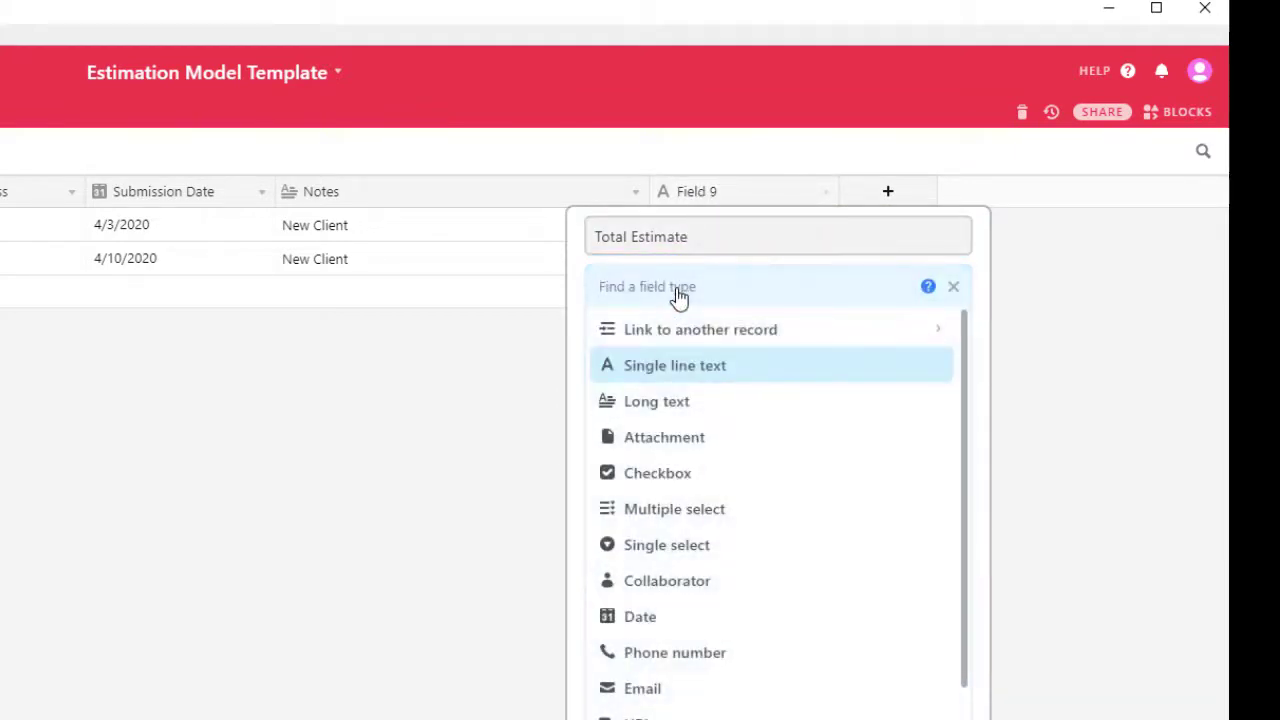
text(roll)
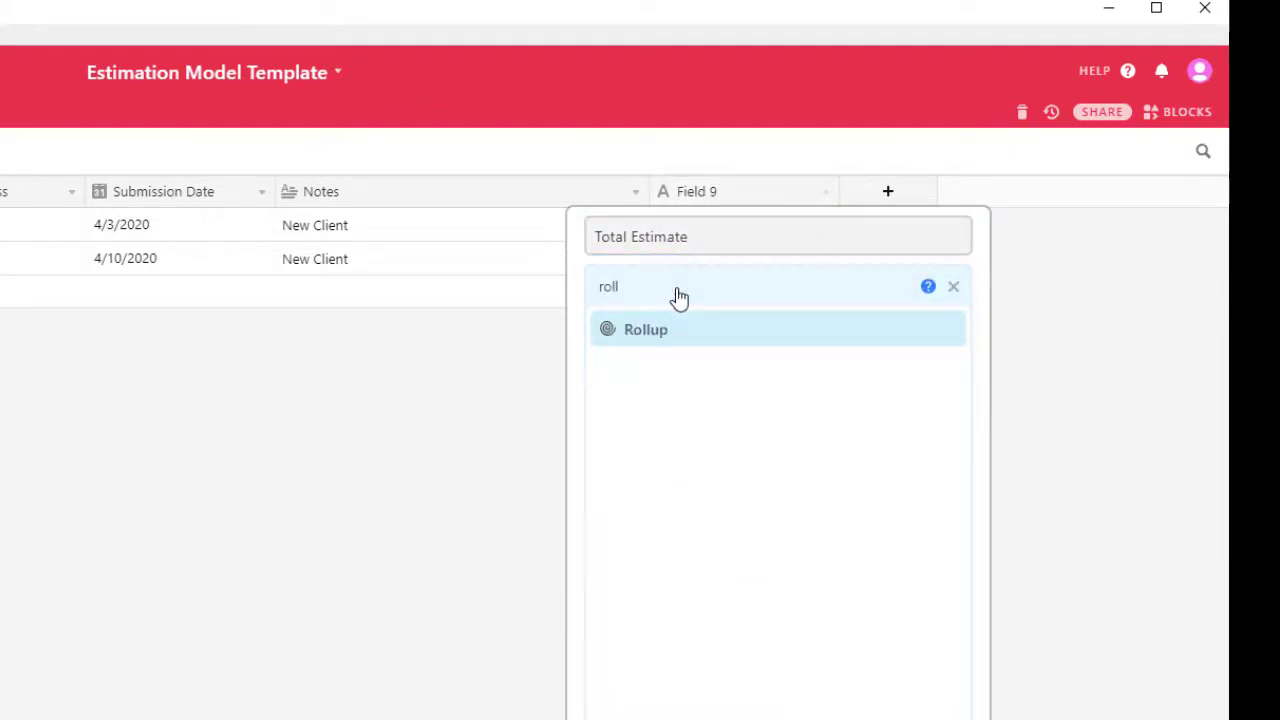
click(672, 346)
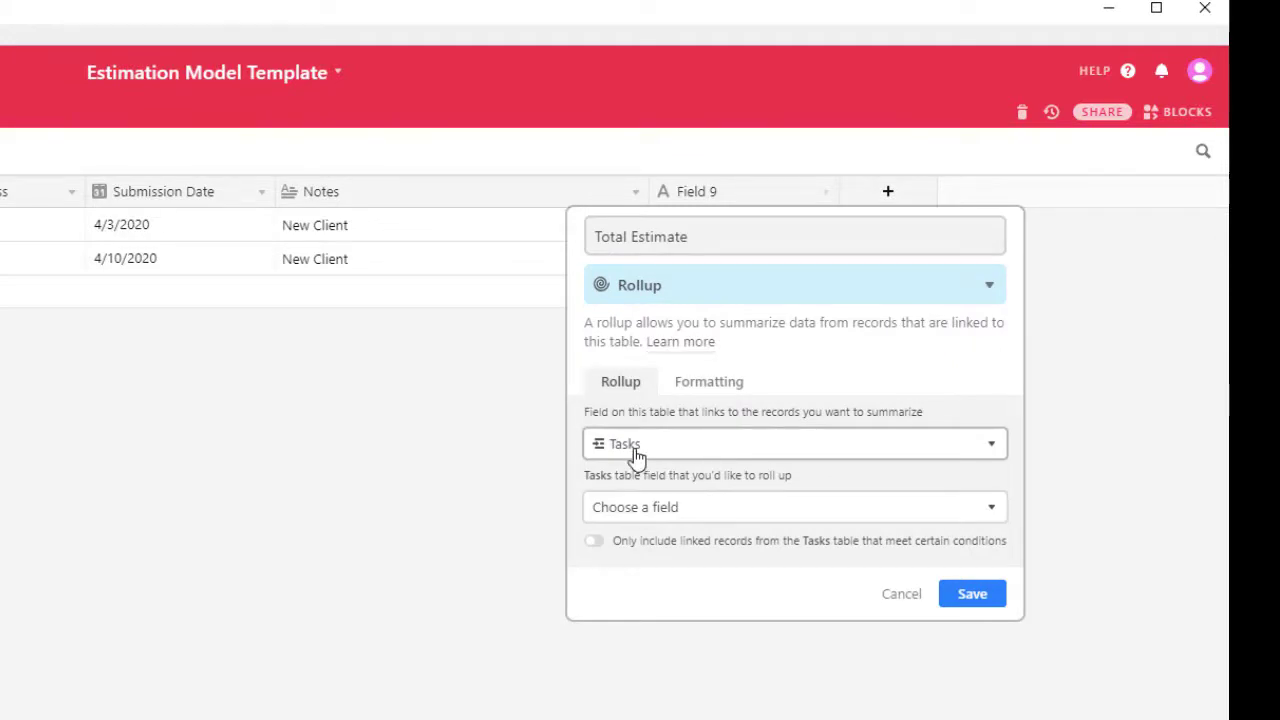
Roll up the Total Estimate field of the linked Tasks with the aggregation formula SUM(values).
click(648, 510)
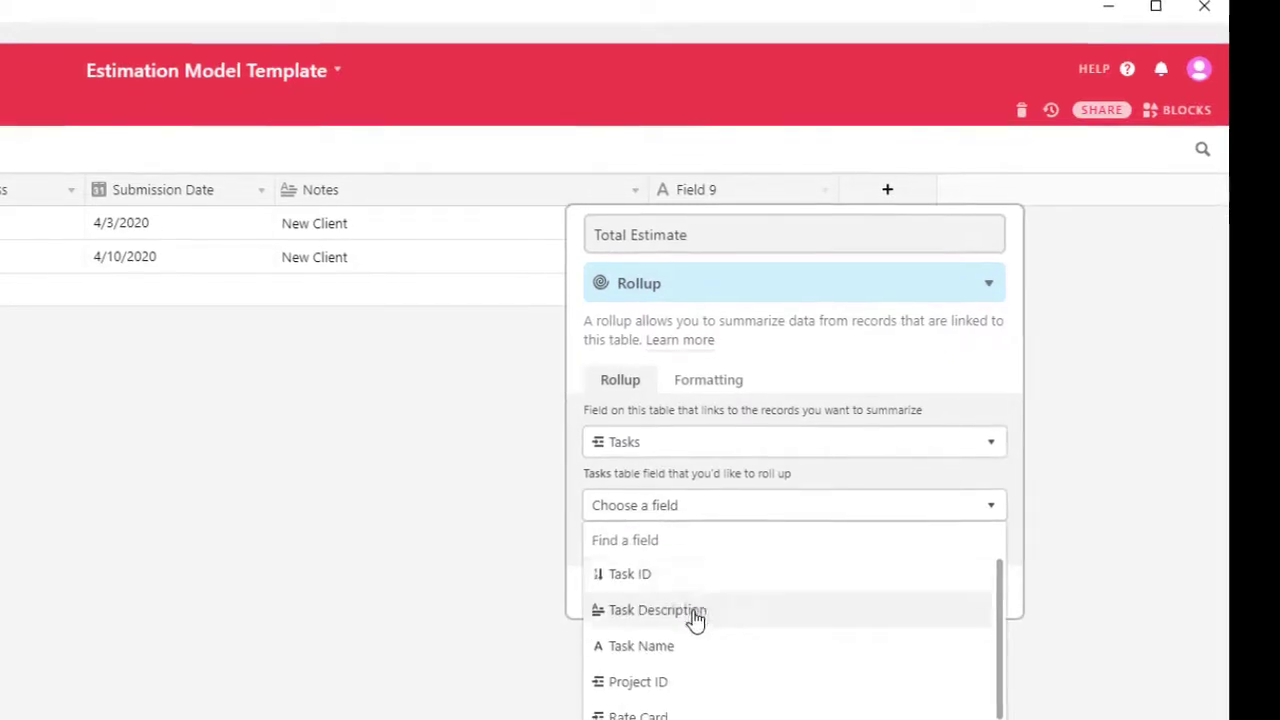
scroll(690, 610, down, 1)
scroll(688, 606, down, 1)
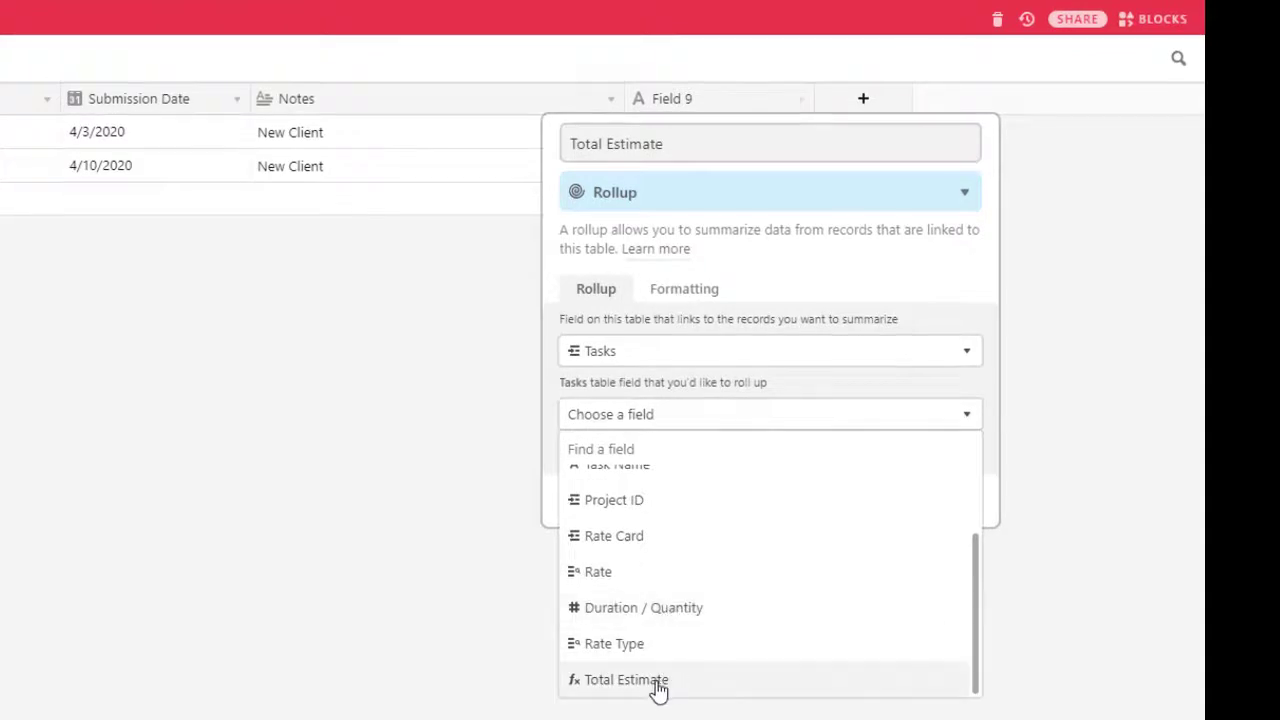
click(650, 682)
click(620, 514)
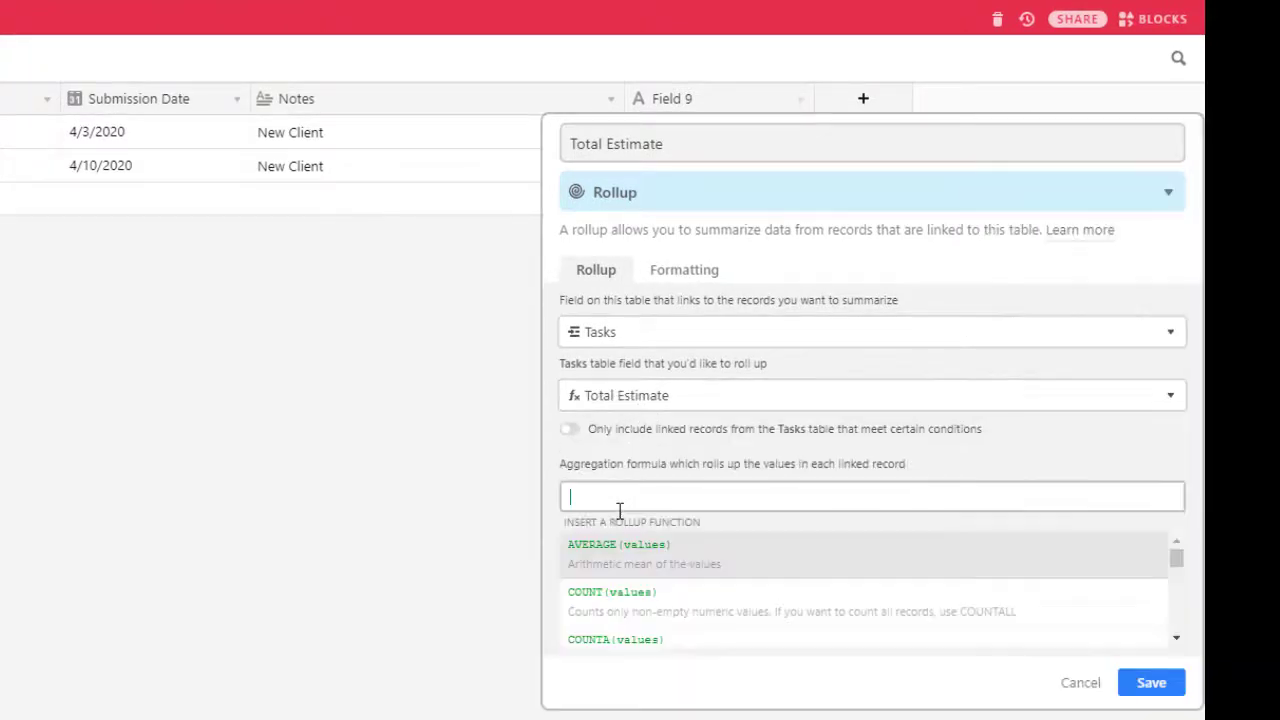
text(sum)
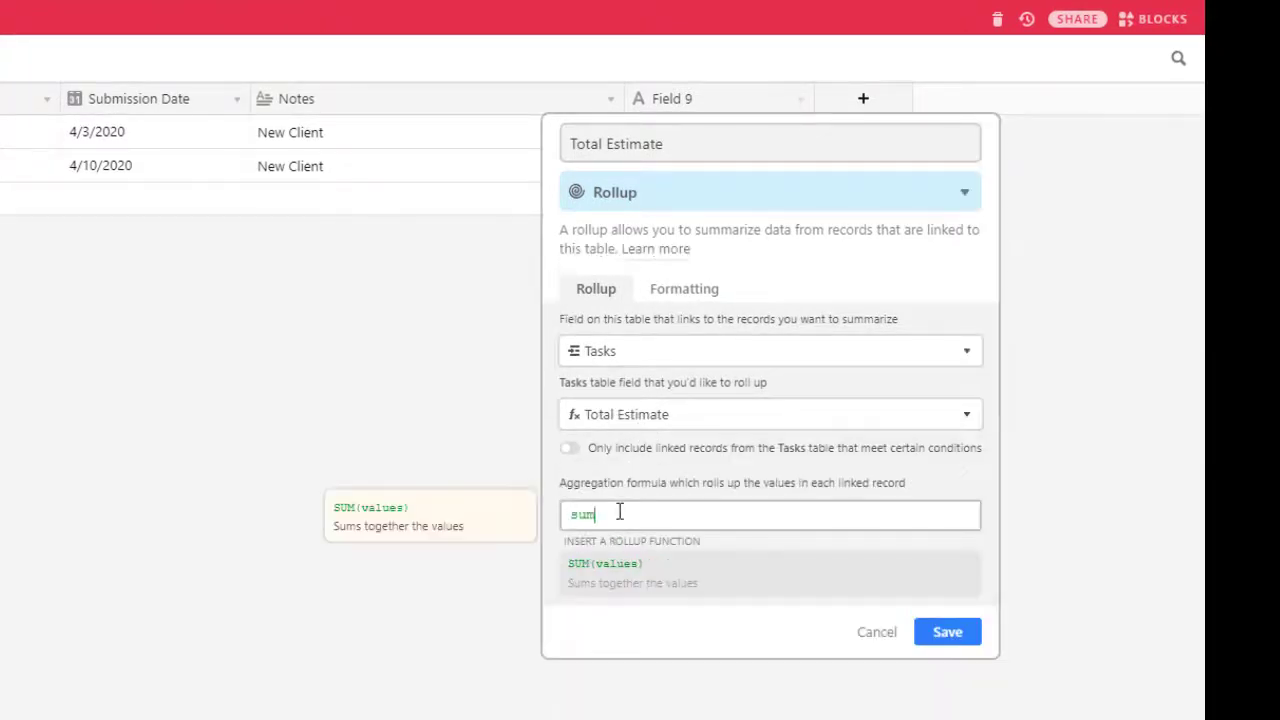
click(614, 578)
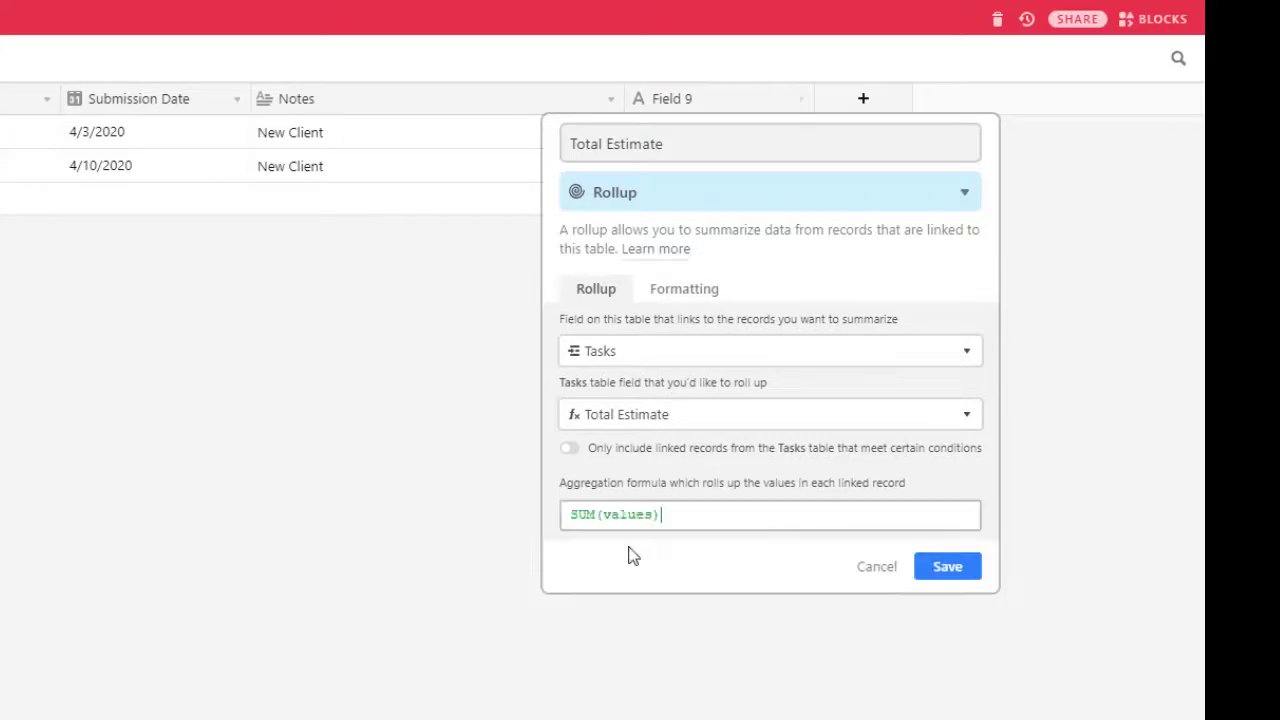
Format the Total Estimate rollup as Currency and save the field.
click(677, 292)
click(630, 358)
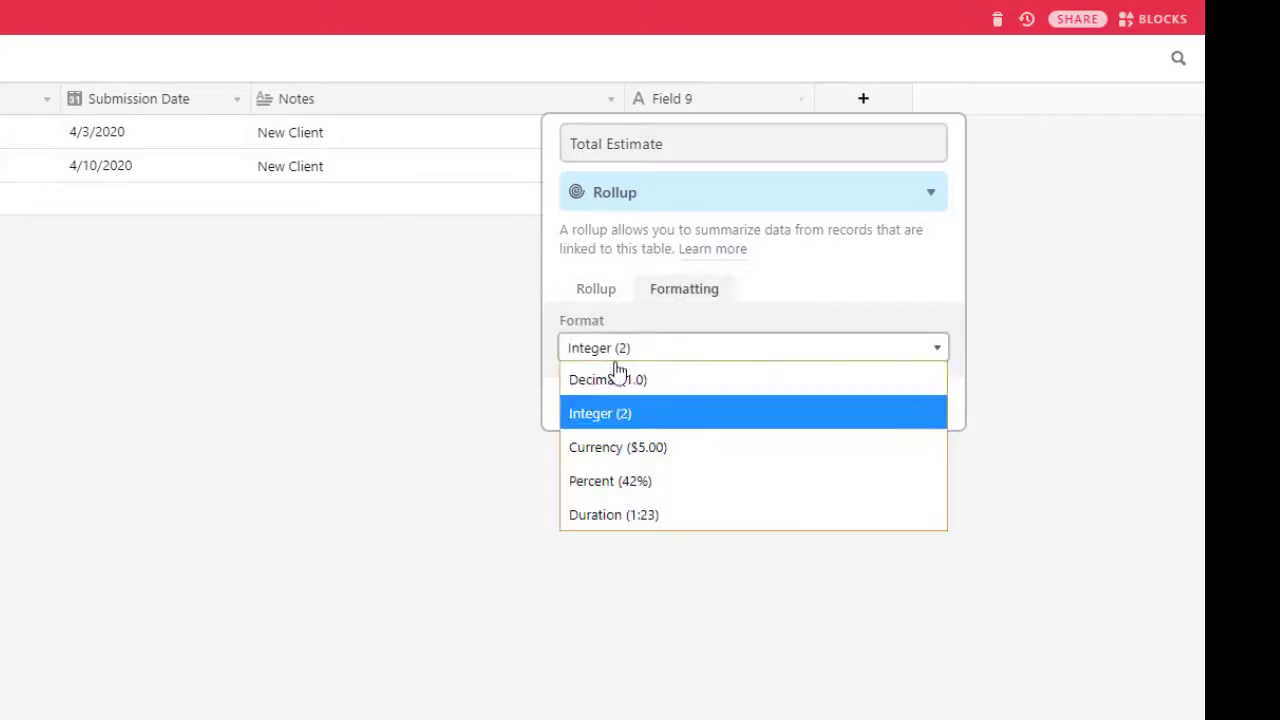
click(622, 447)
click(915, 528)
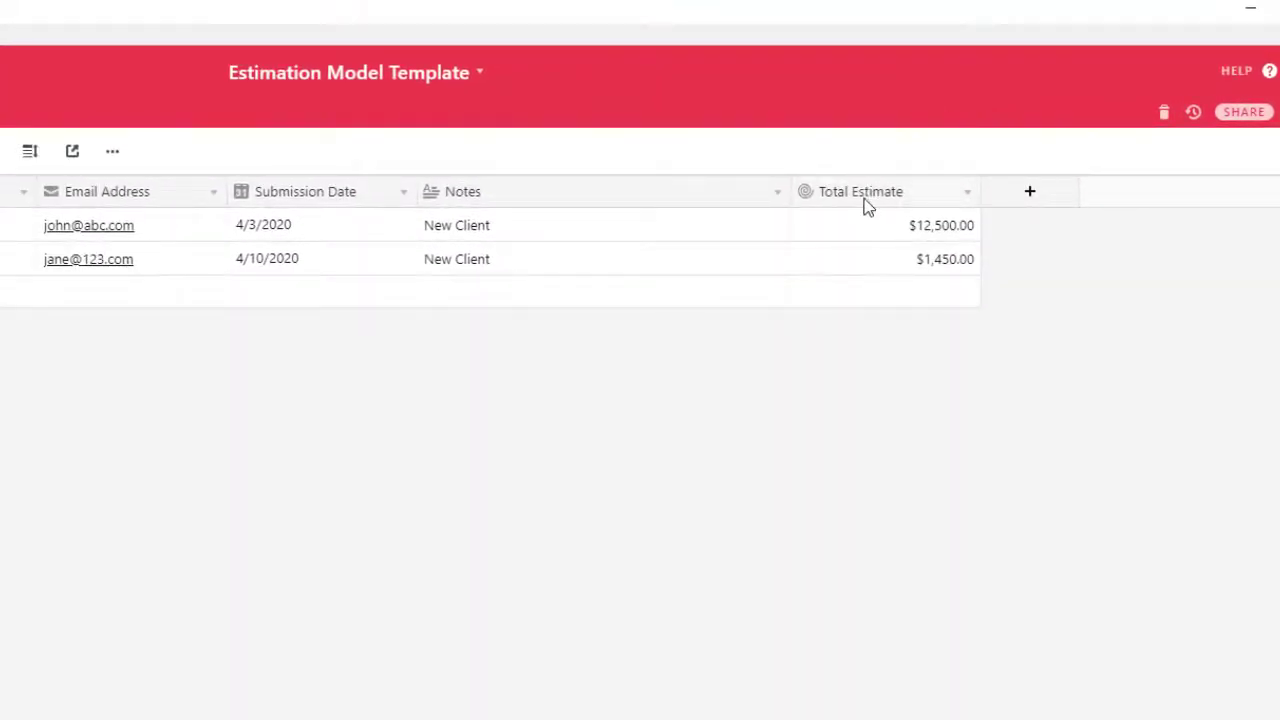
Place the Total Estimate field before Notes in a narrower column and check it against the Tasks grouped by project.
drag(886, 194, 425, 191)
drag(608, 191, 562, 191)
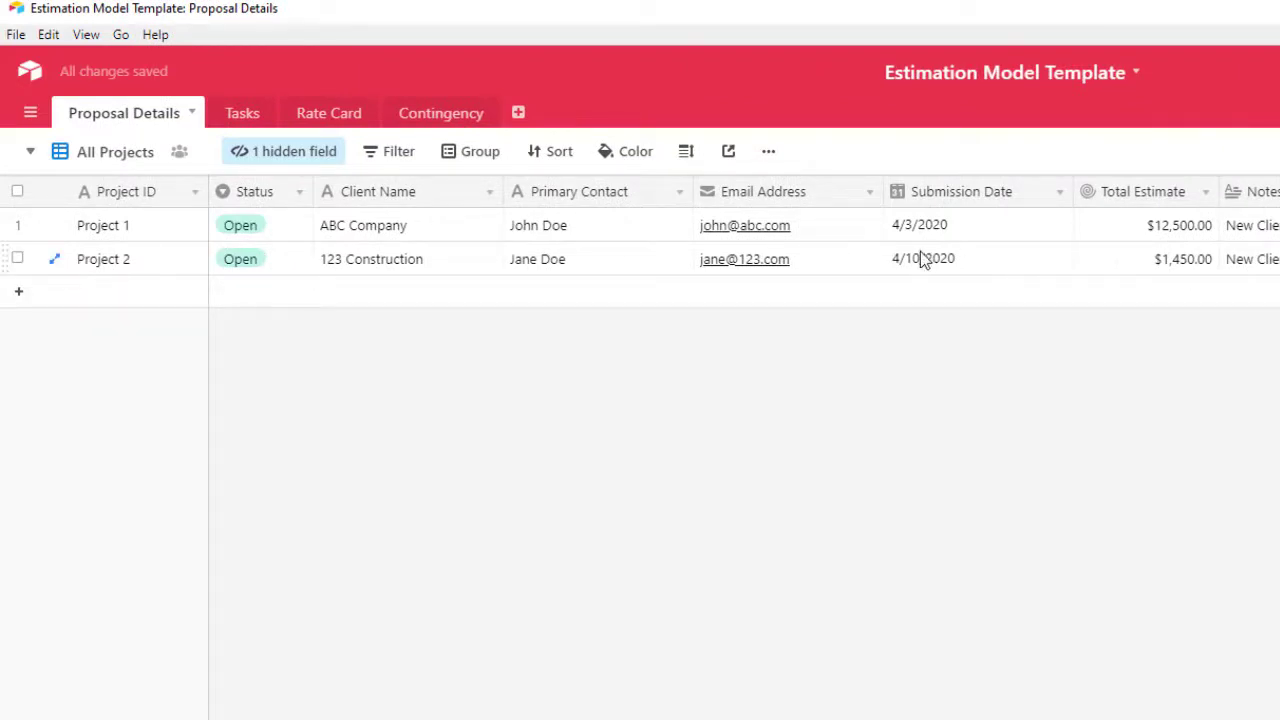
click(238, 114)
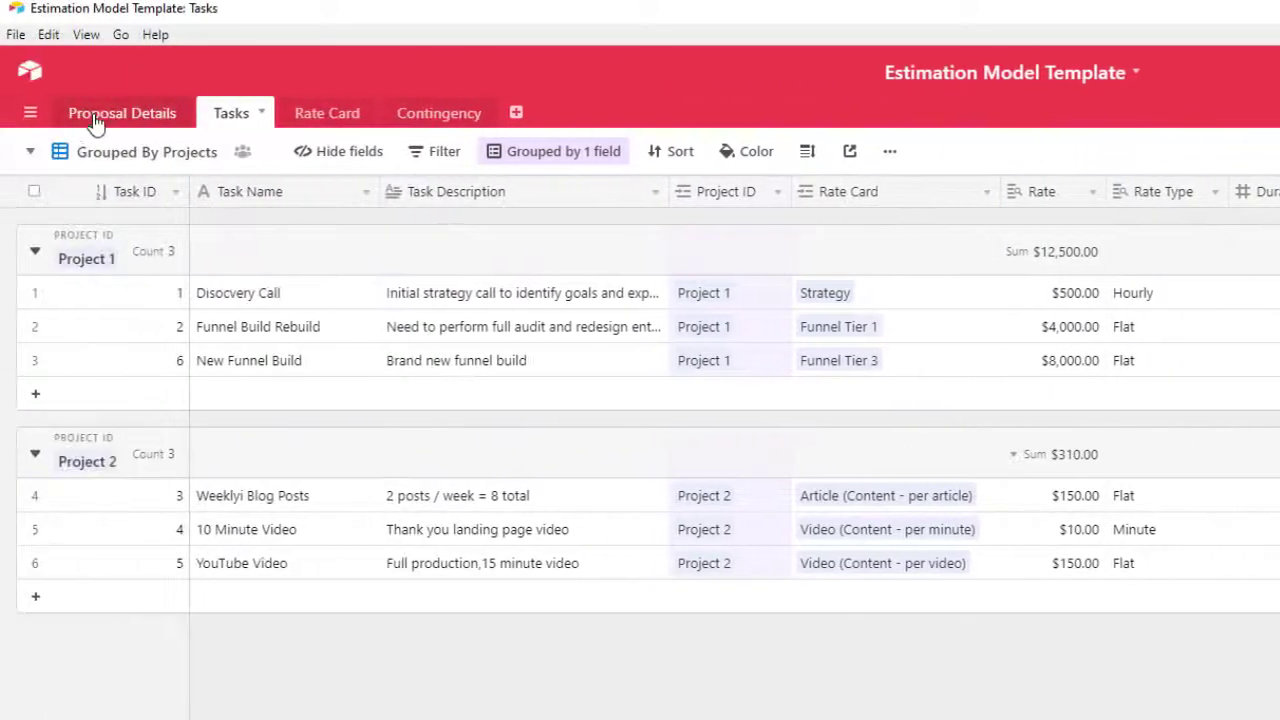
click(112, 118)
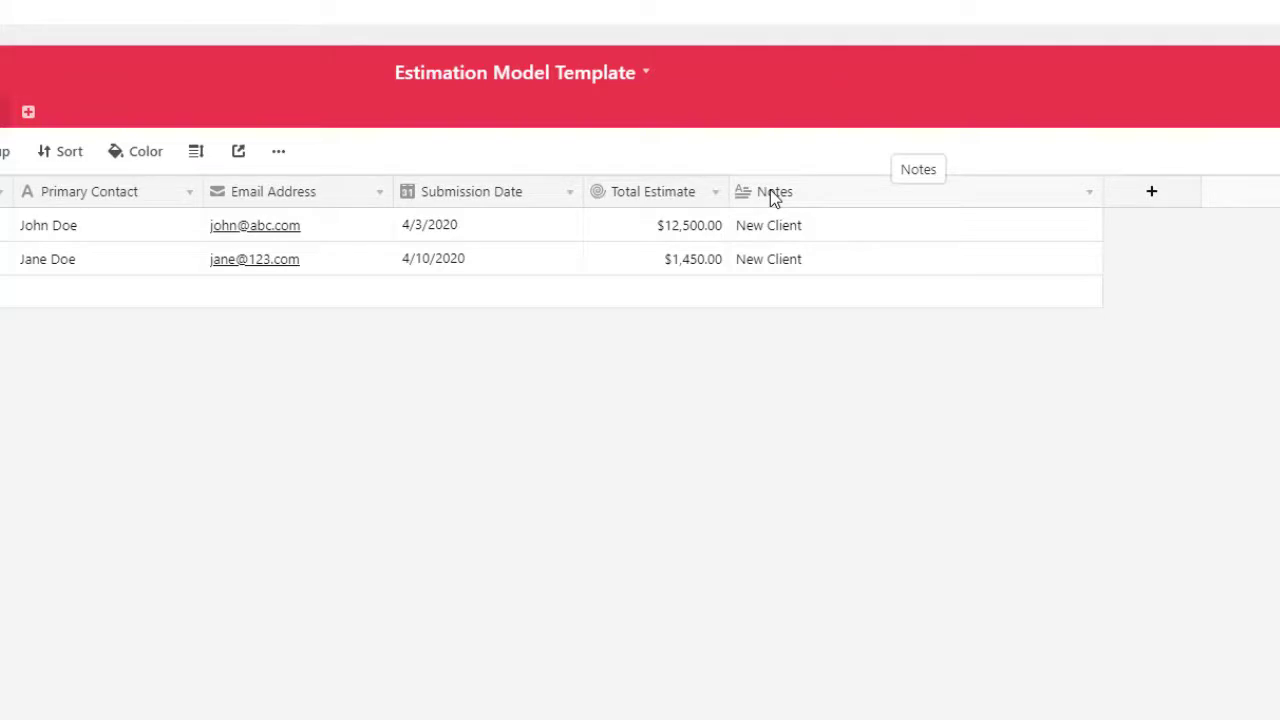
Insert a field named Confidence Level before Notes that links to the Contingency table.
right_click(825, 195)
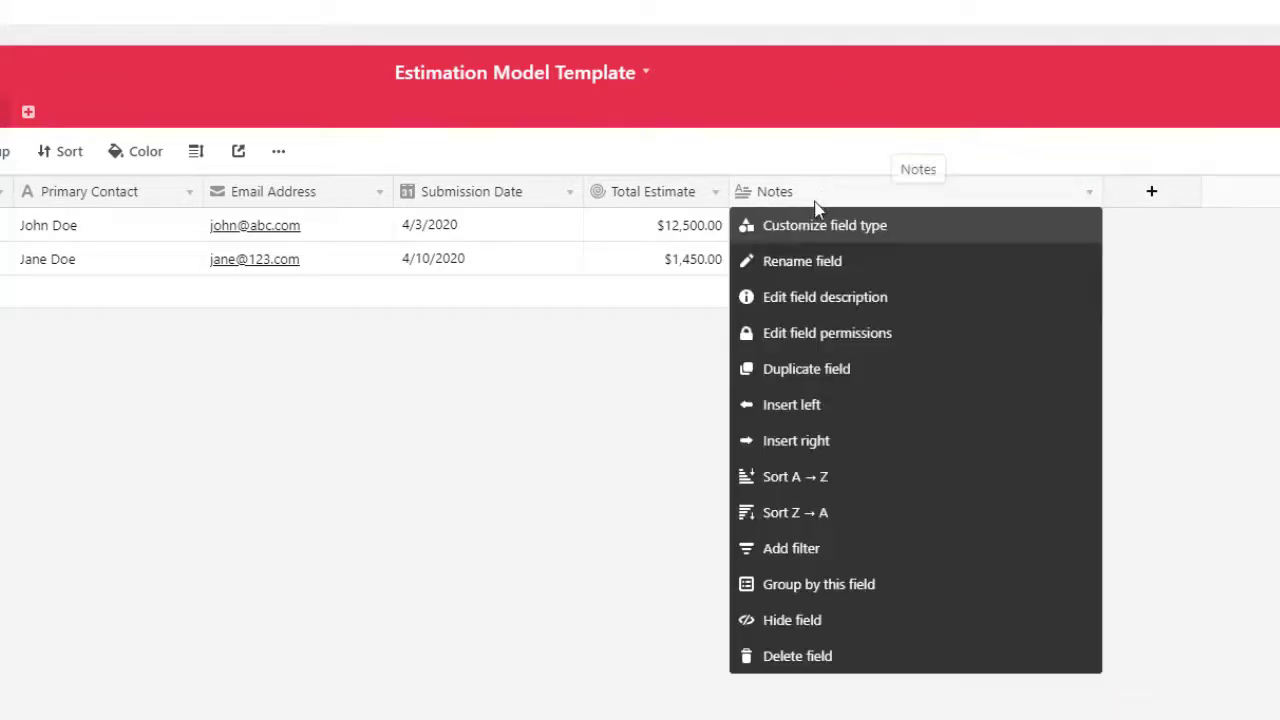
click(800, 405)
text(C)
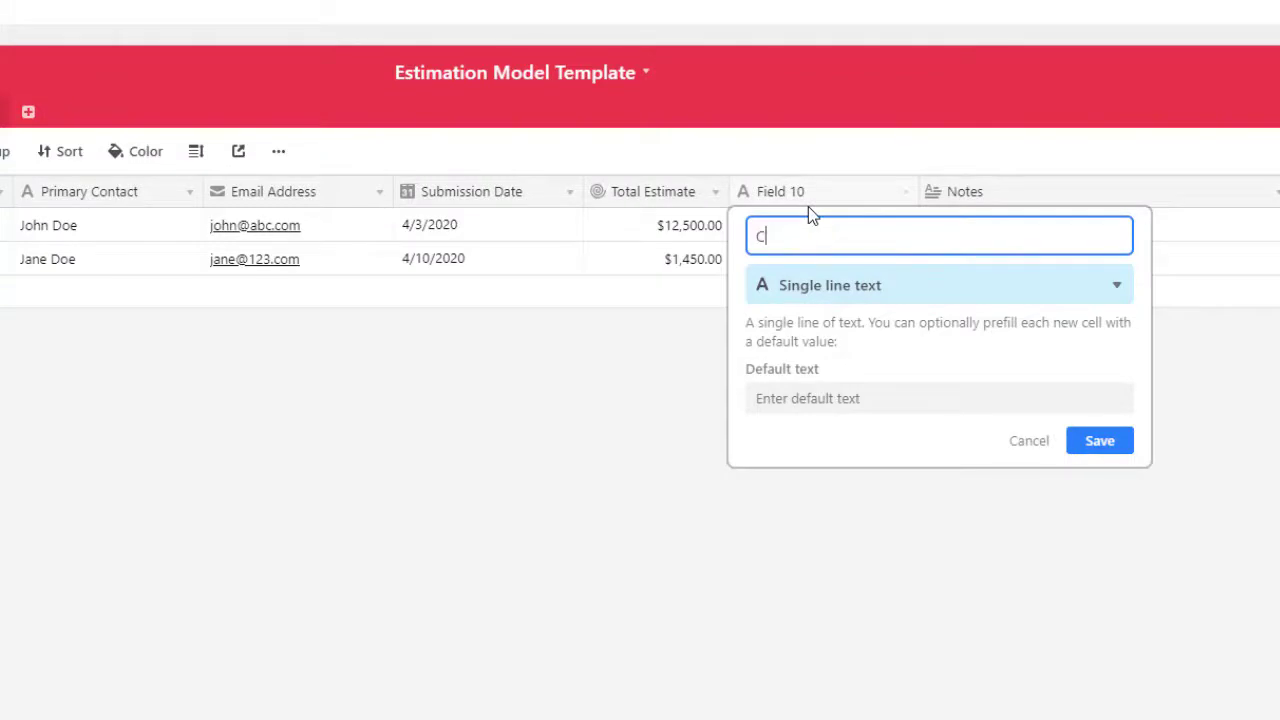
text(onfidence Level)
click(889, 289)
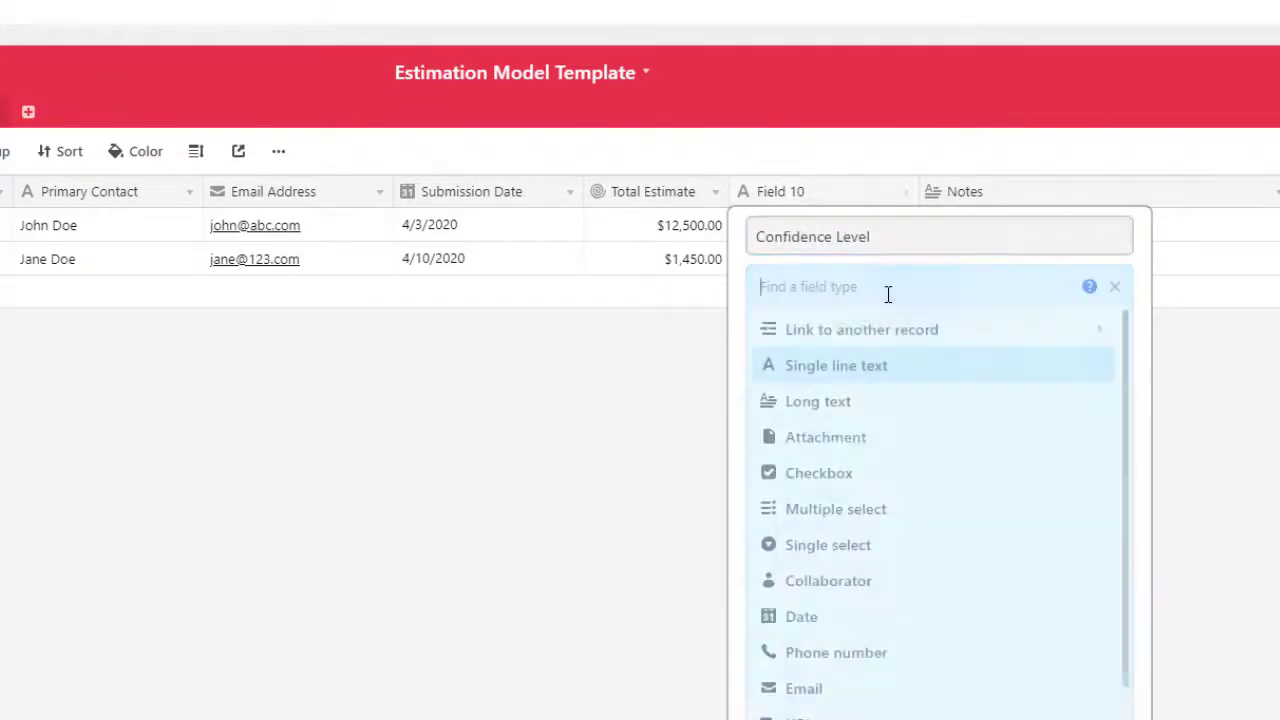
click(837, 332)
click(833, 438)
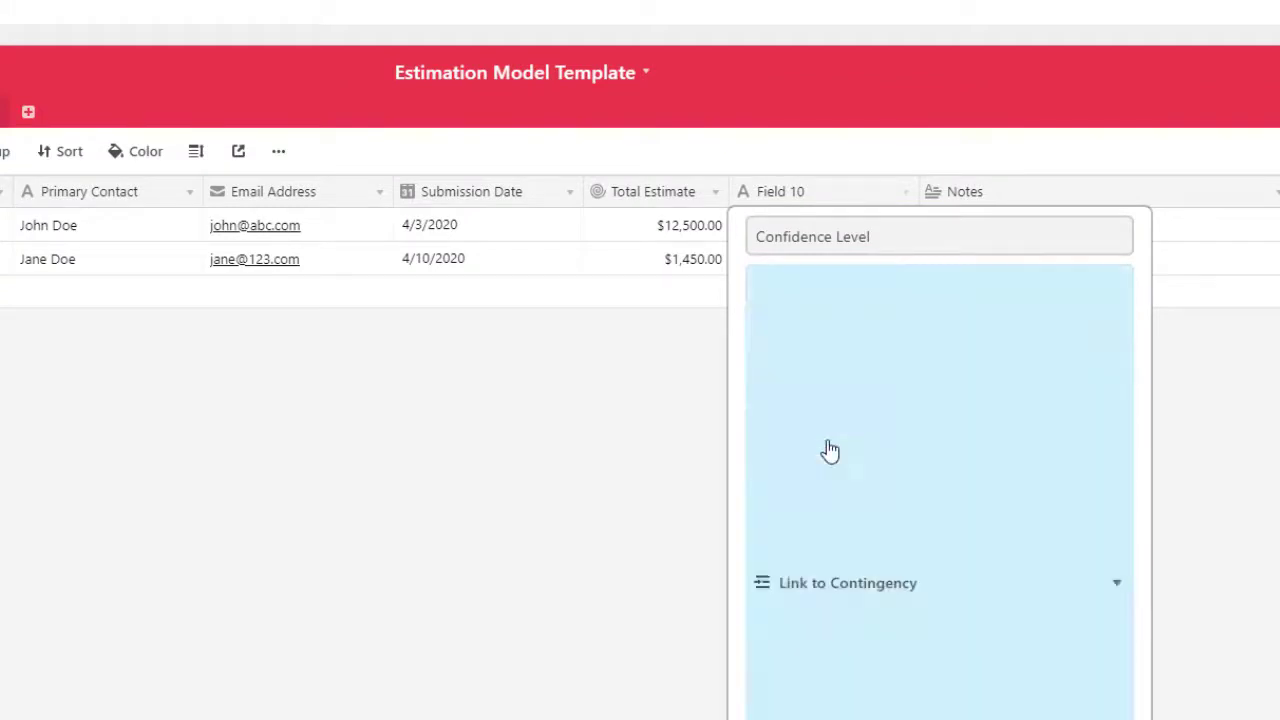
Disallow linking to multiple records in Confidence Level and save it without adding lookup fields.
click(756, 364)
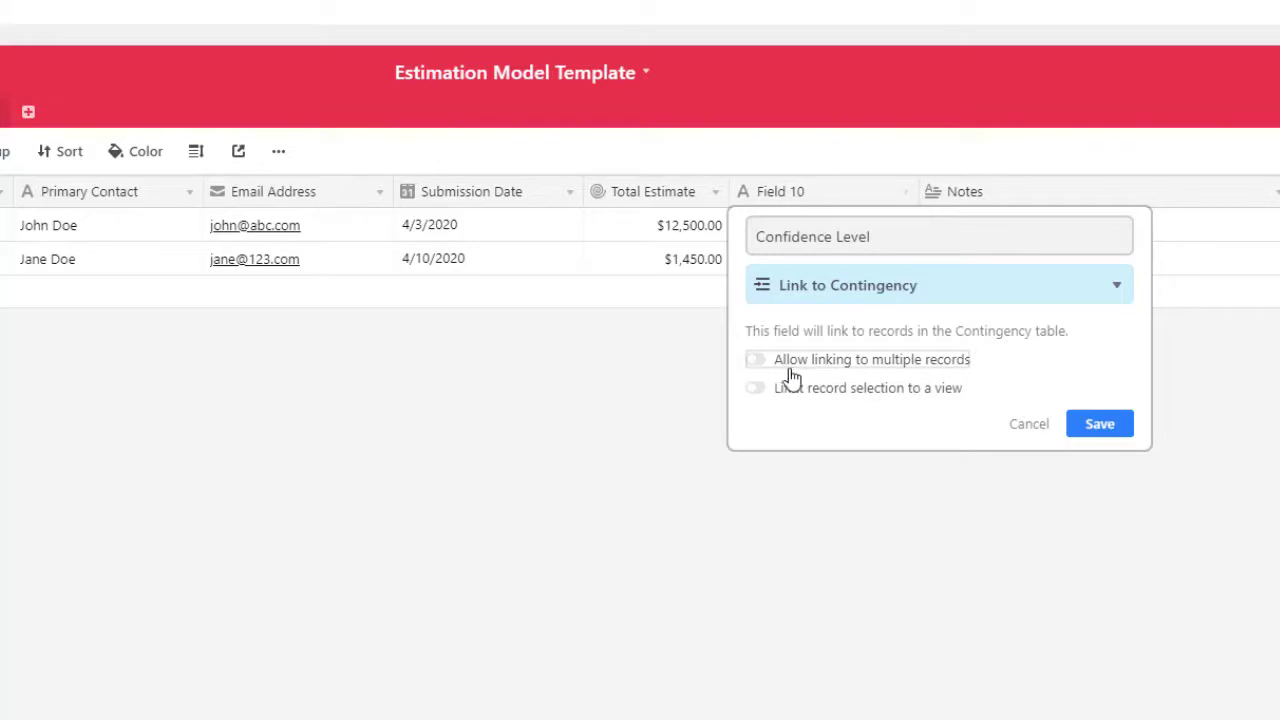
click(1108, 425)
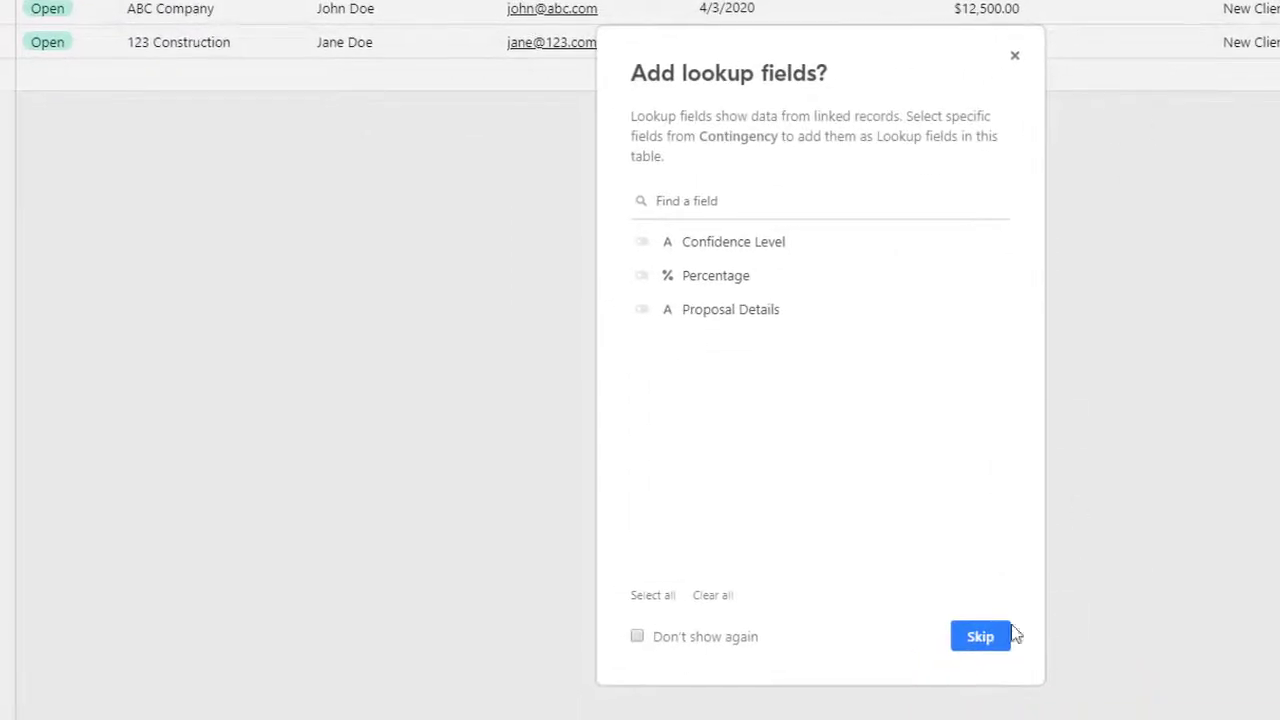
click(985, 637)
Set the Confidence Level to High for Project 1 and Low for Project 2, and narrow that column slightly.
click(770, 226)
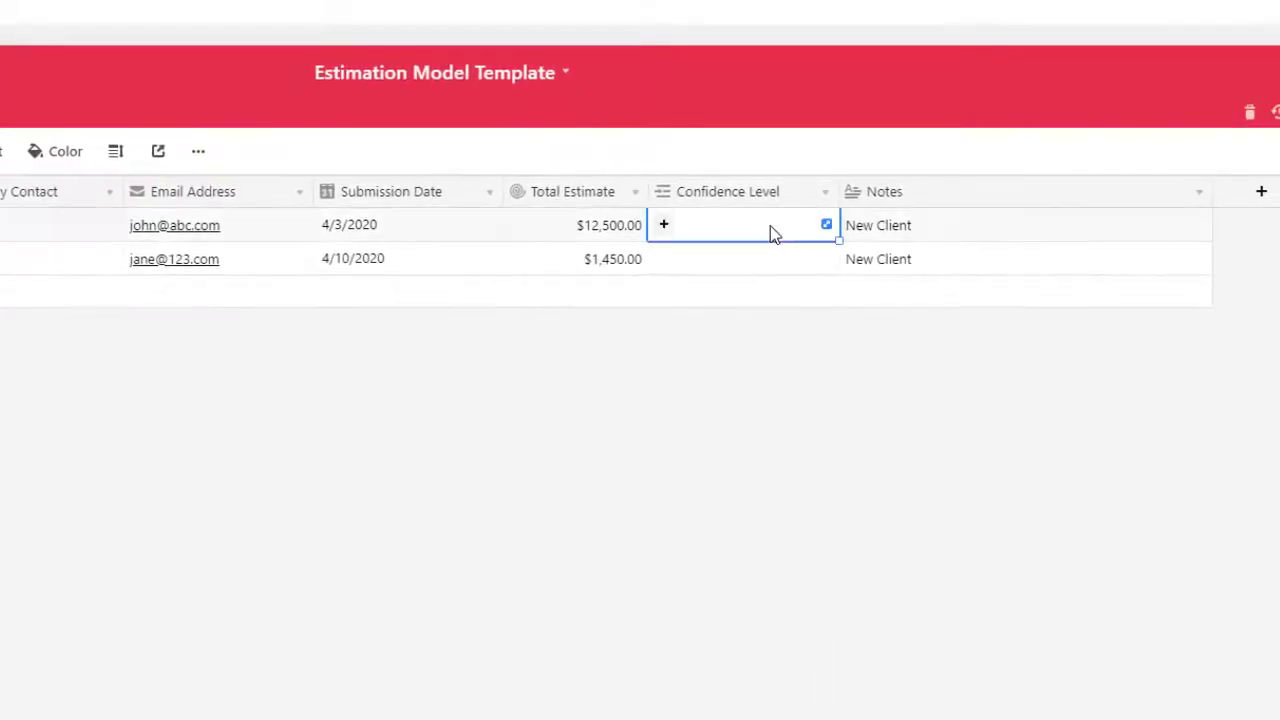
click(663, 225)
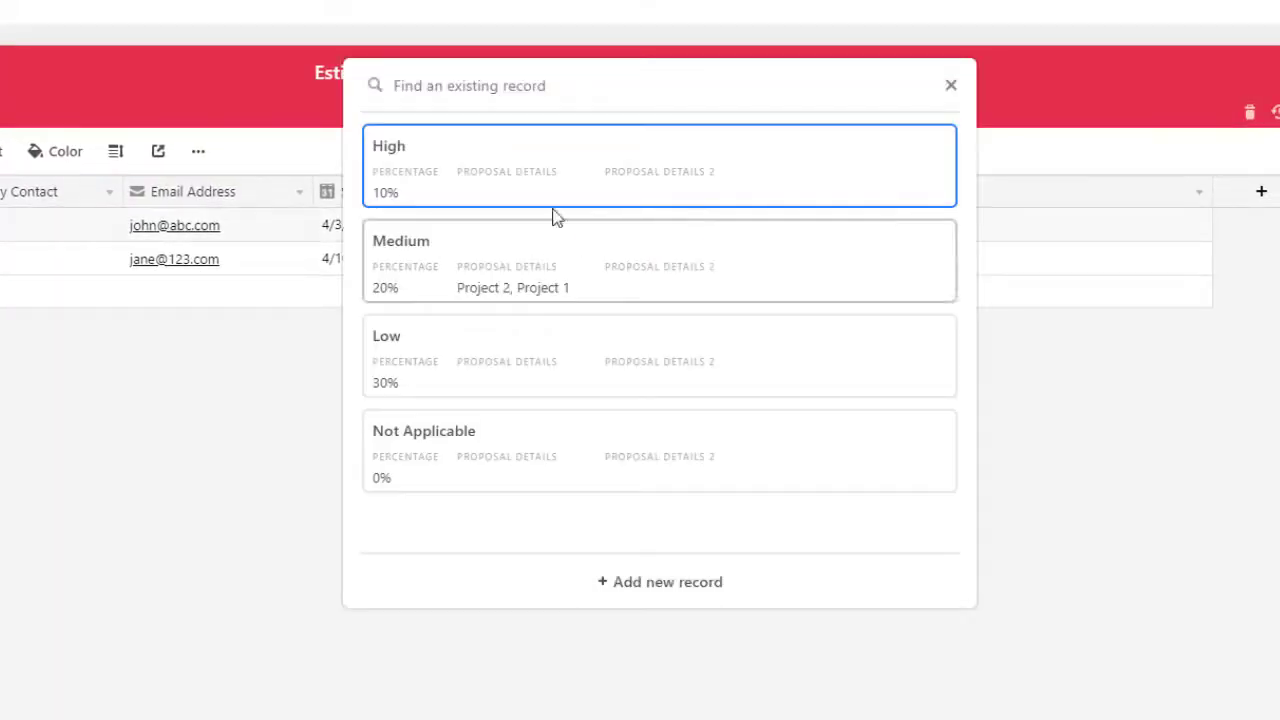
click(450, 170)
click(680, 262)
click(665, 262)
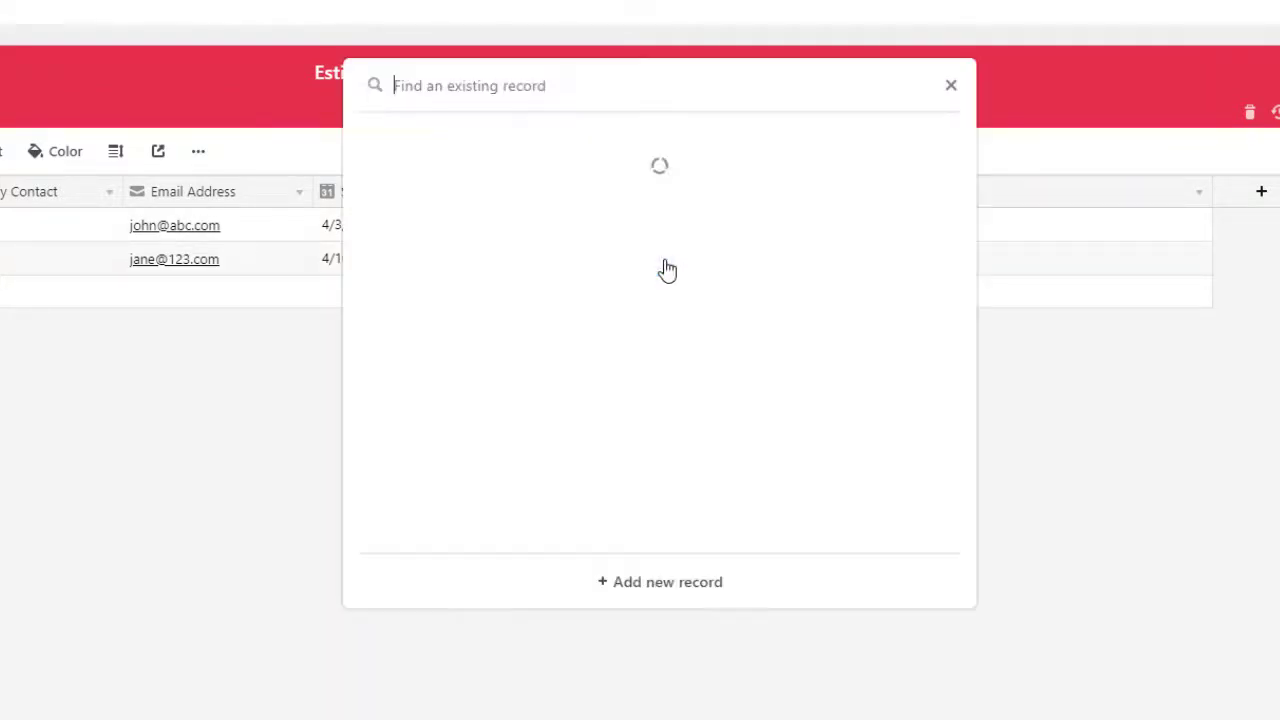
click(424, 363)
click(443, 358)
drag(838, 191, 813, 191)
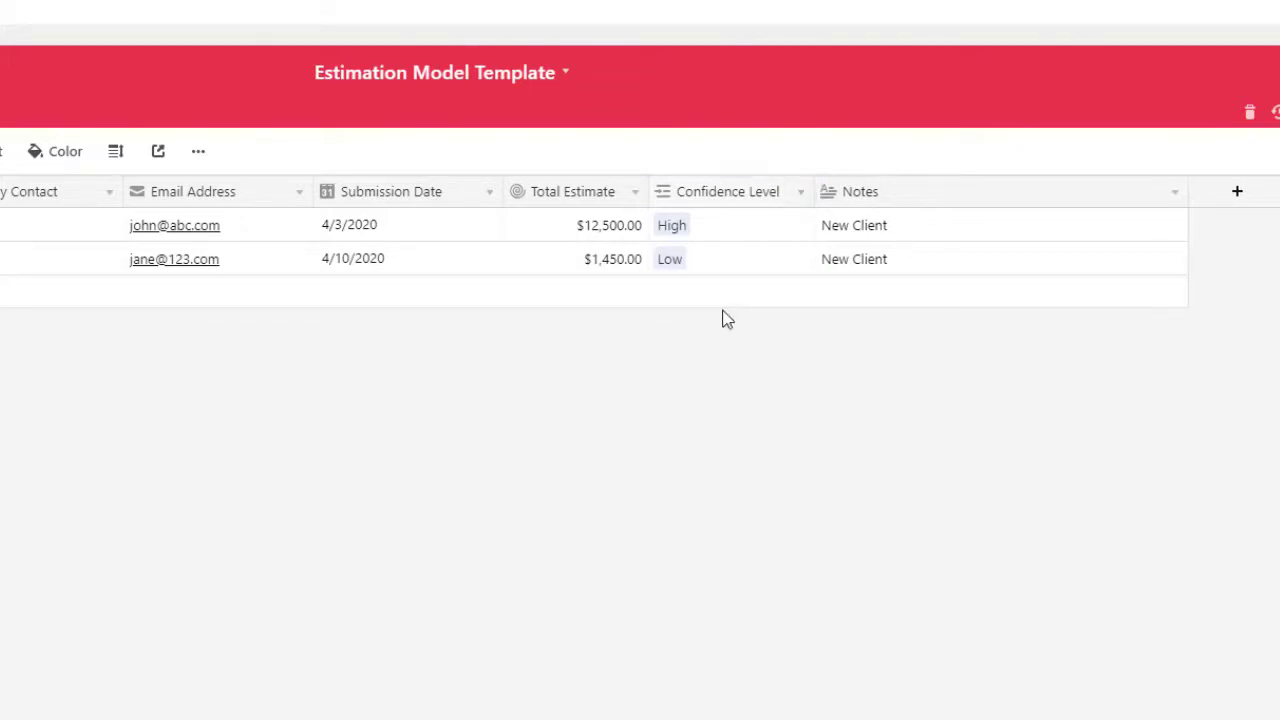
Insert a Lookup field named Contingency before Notes.
right_click(862, 196)
click(891, 405)
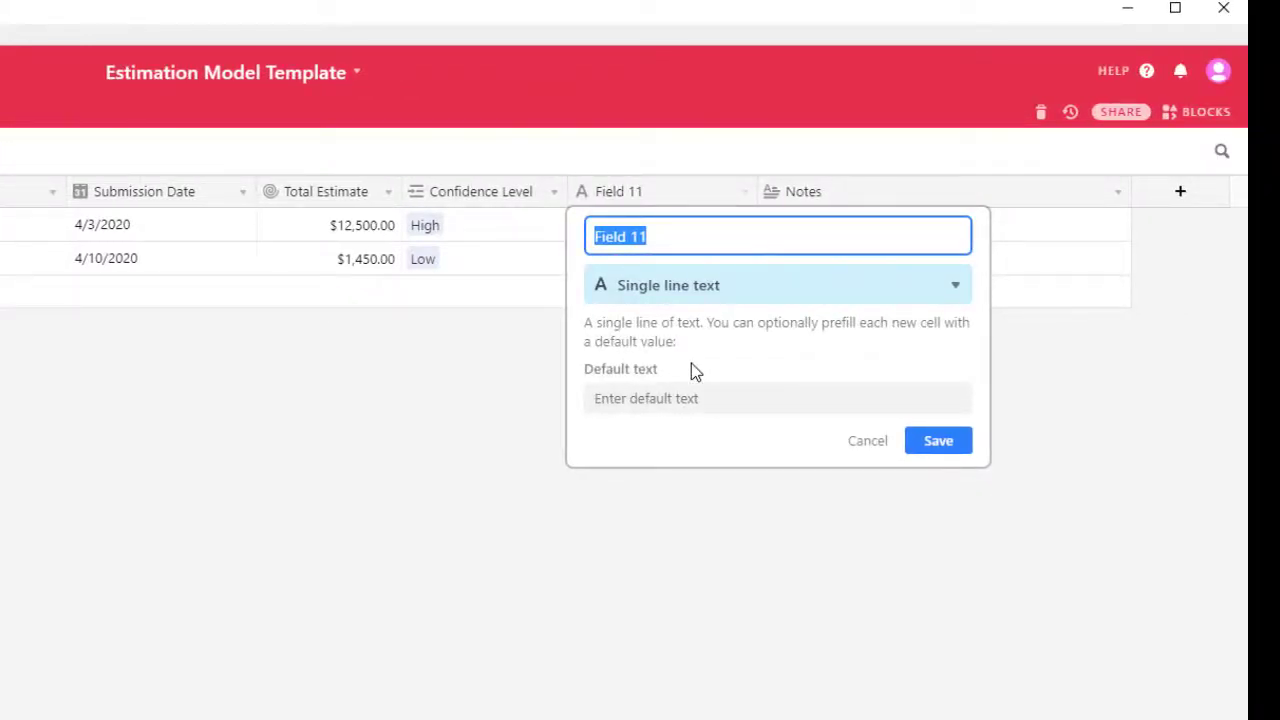
text(Cont)
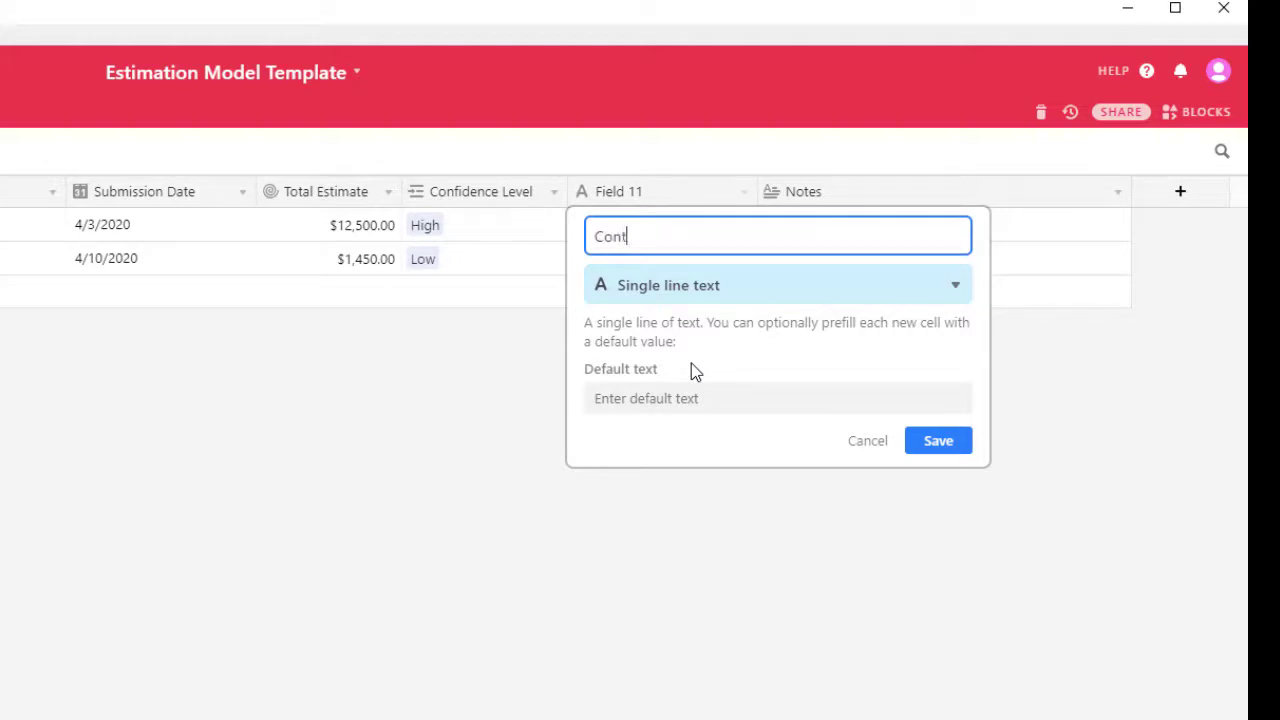
text(ingency)
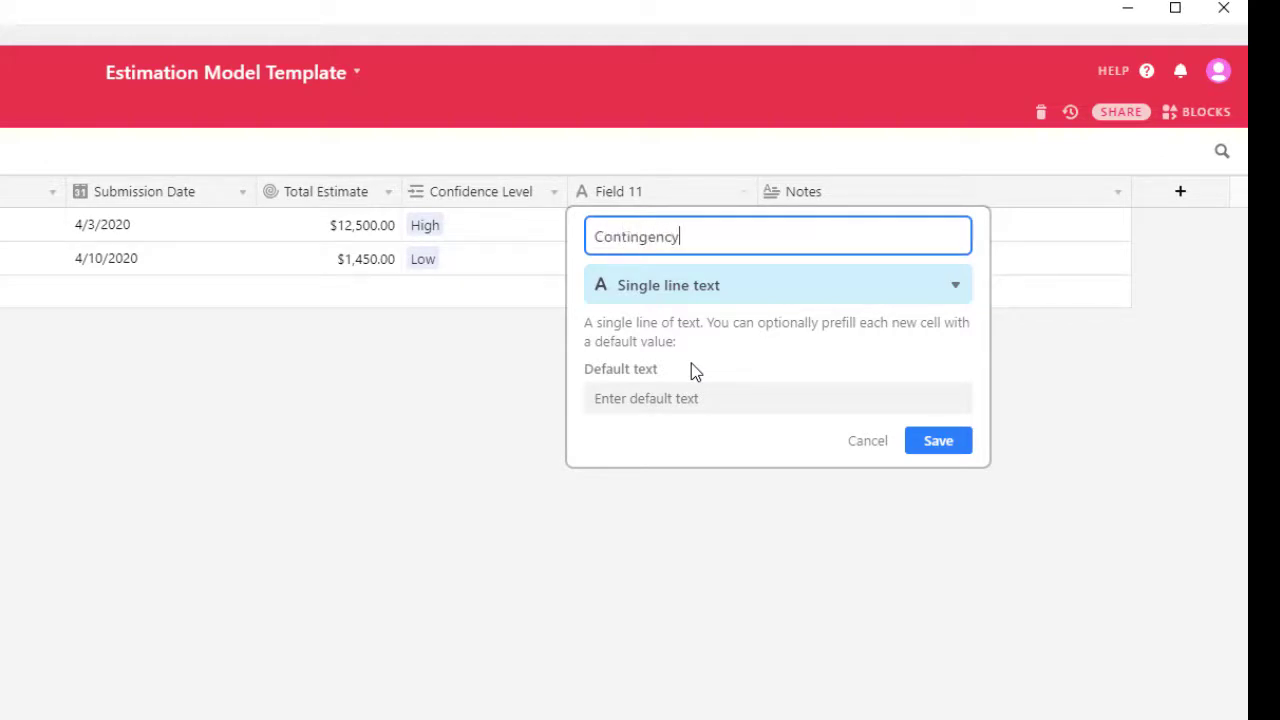
click(661, 295)
text(look)
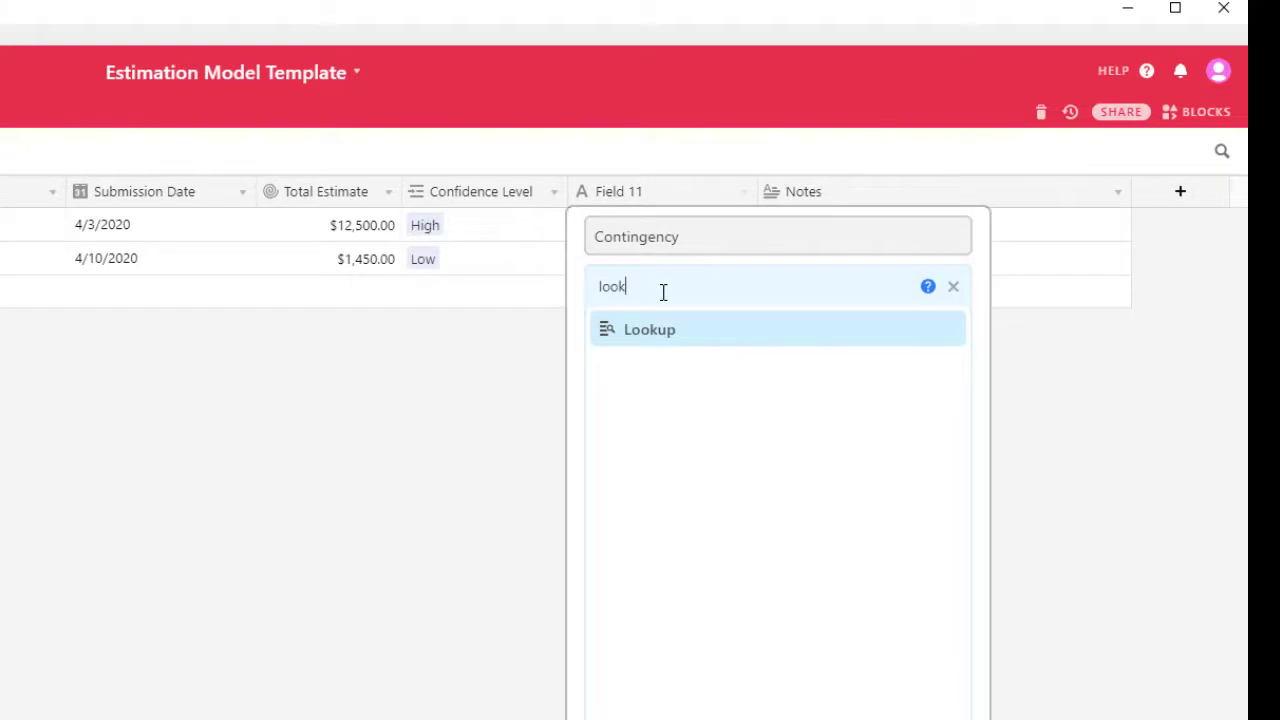
click(636, 334)
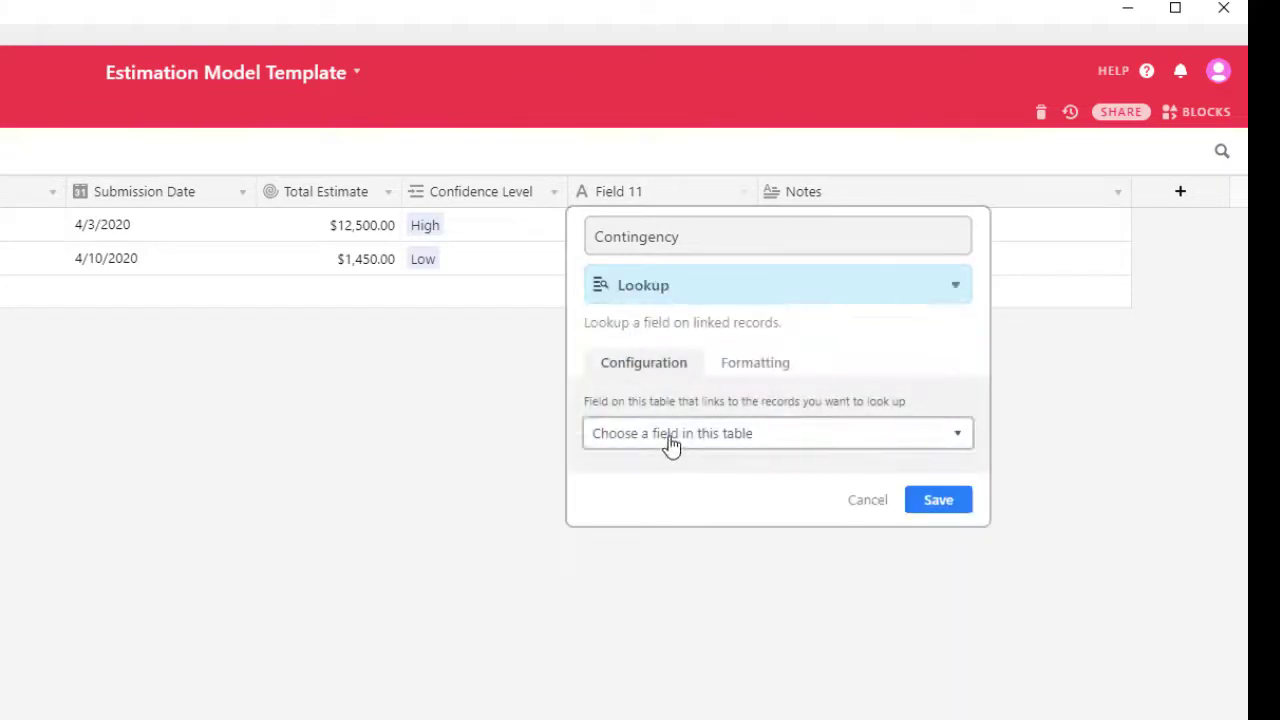
Configure the Contingency field to look up Percentage through the Confidence Level link.
click(670, 440)
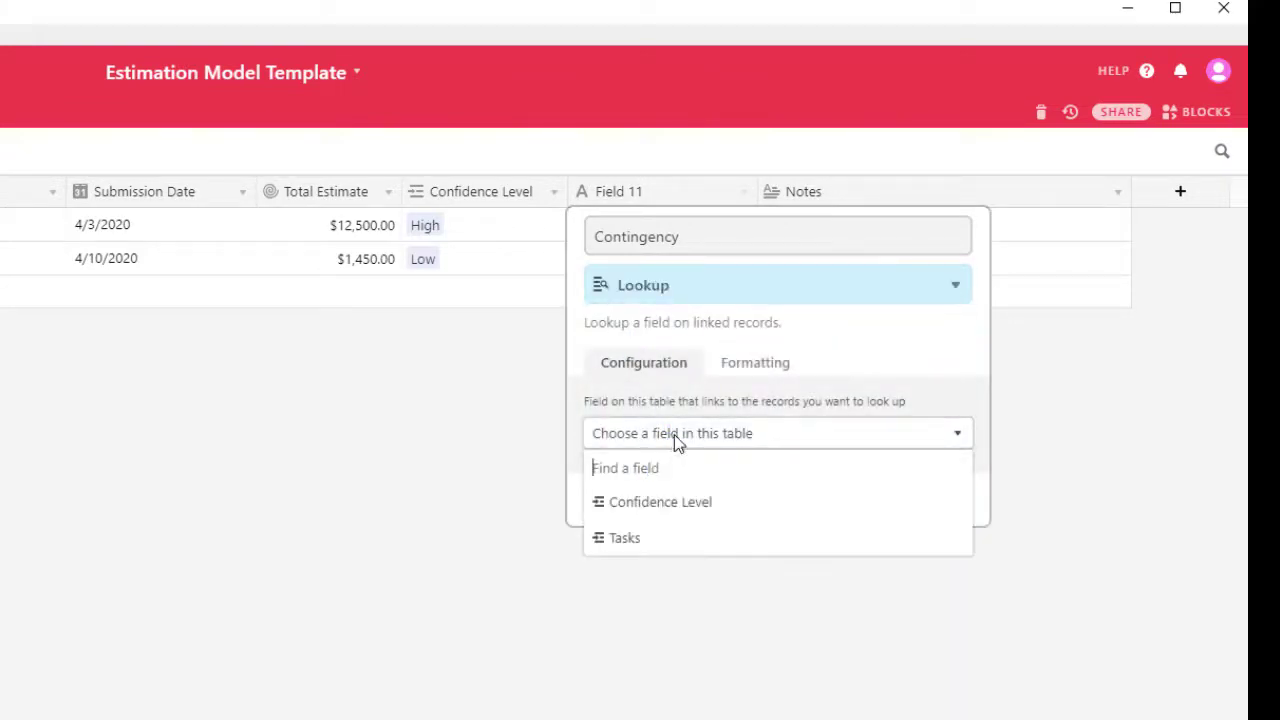
click(692, 508)
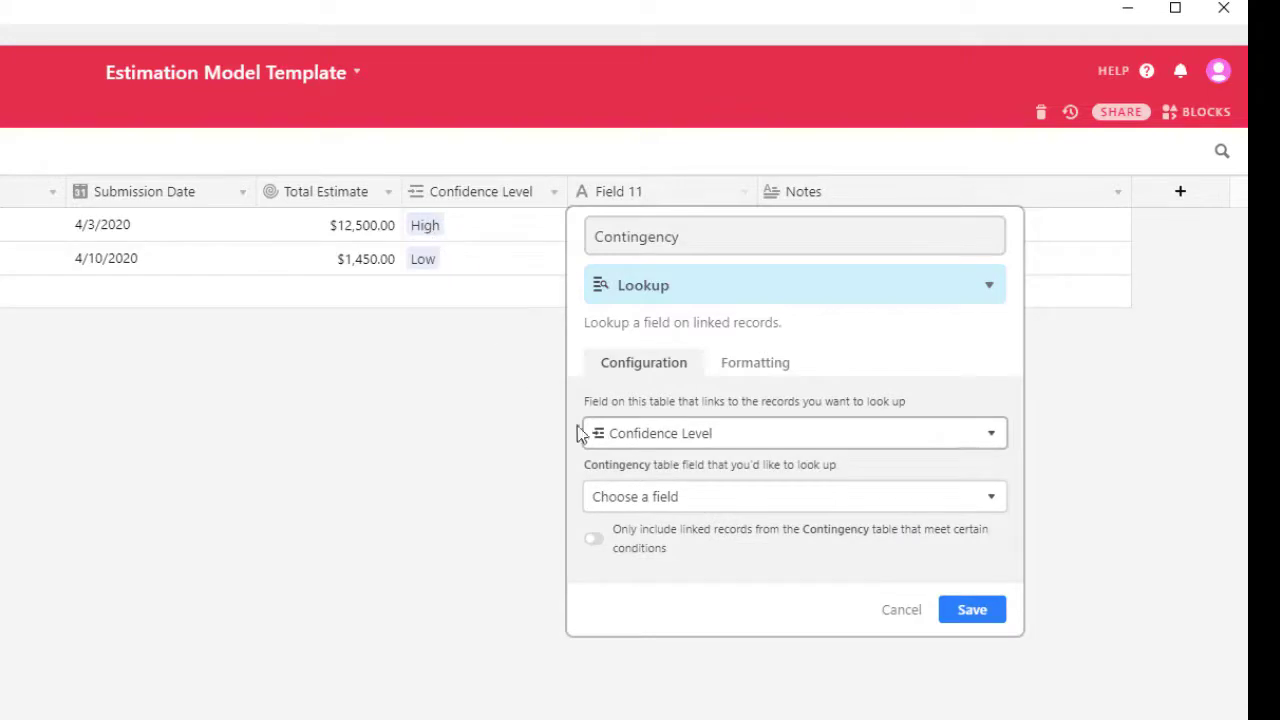
click(692, 501)
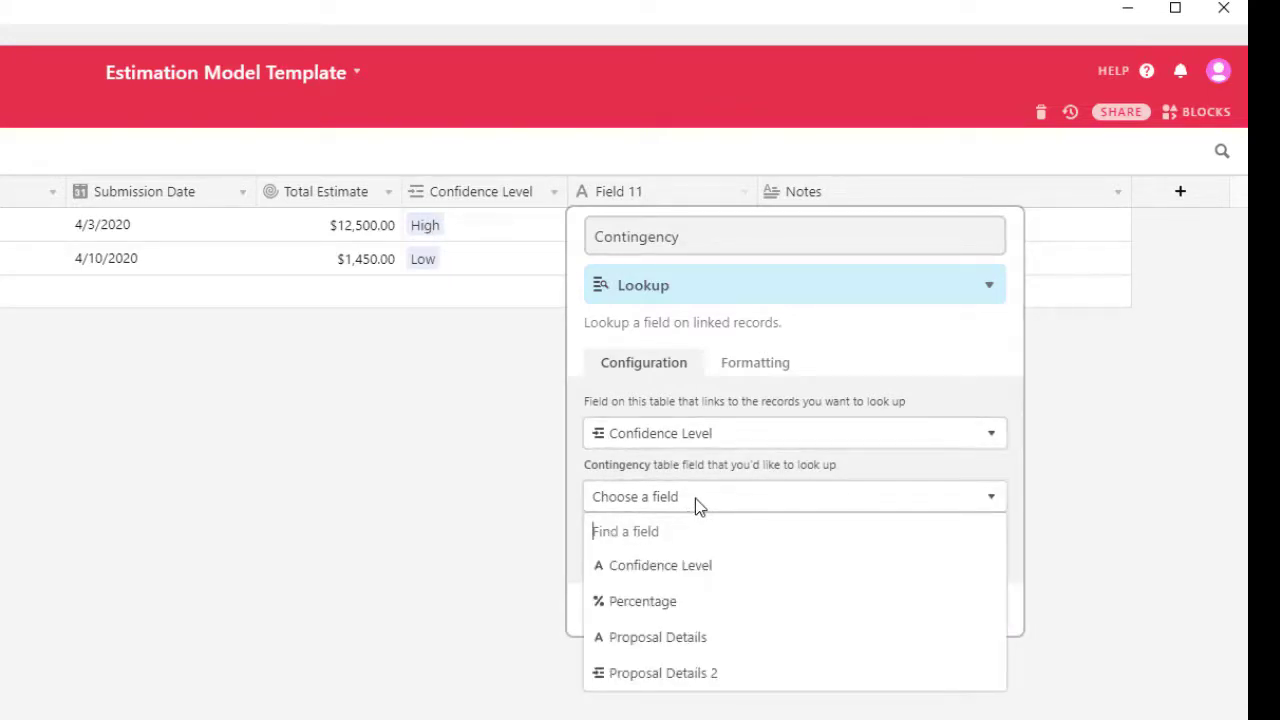
click(655, 603)
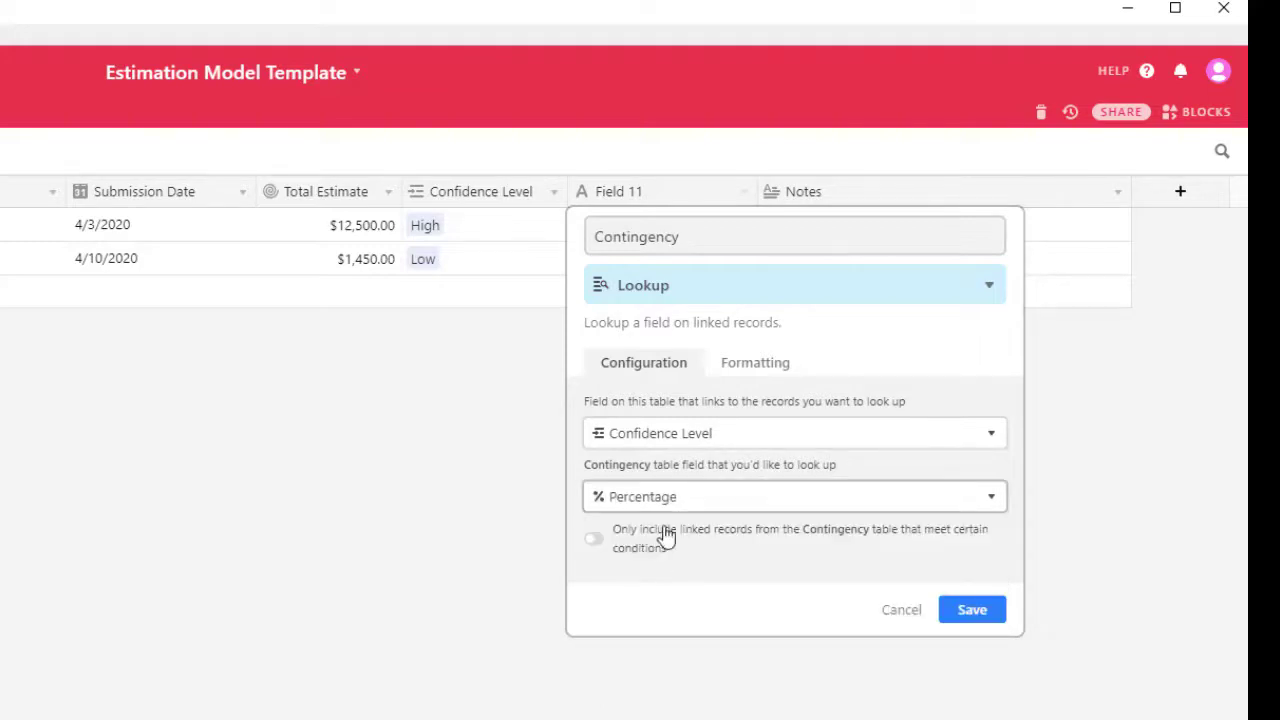
Format the Contingency lookup as Percent with precision 1, save the field and narrow its column.
click(765, 372)
click(660, 446)
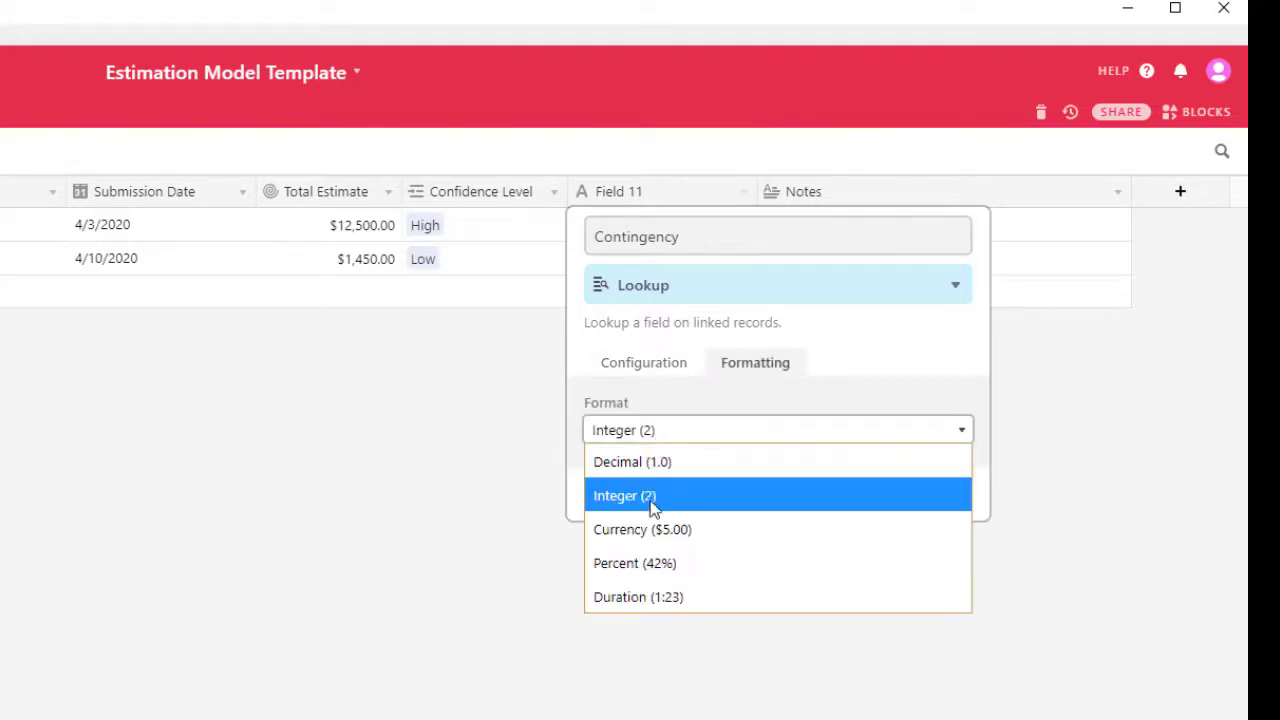
click(660, 563)
click(923, 553)
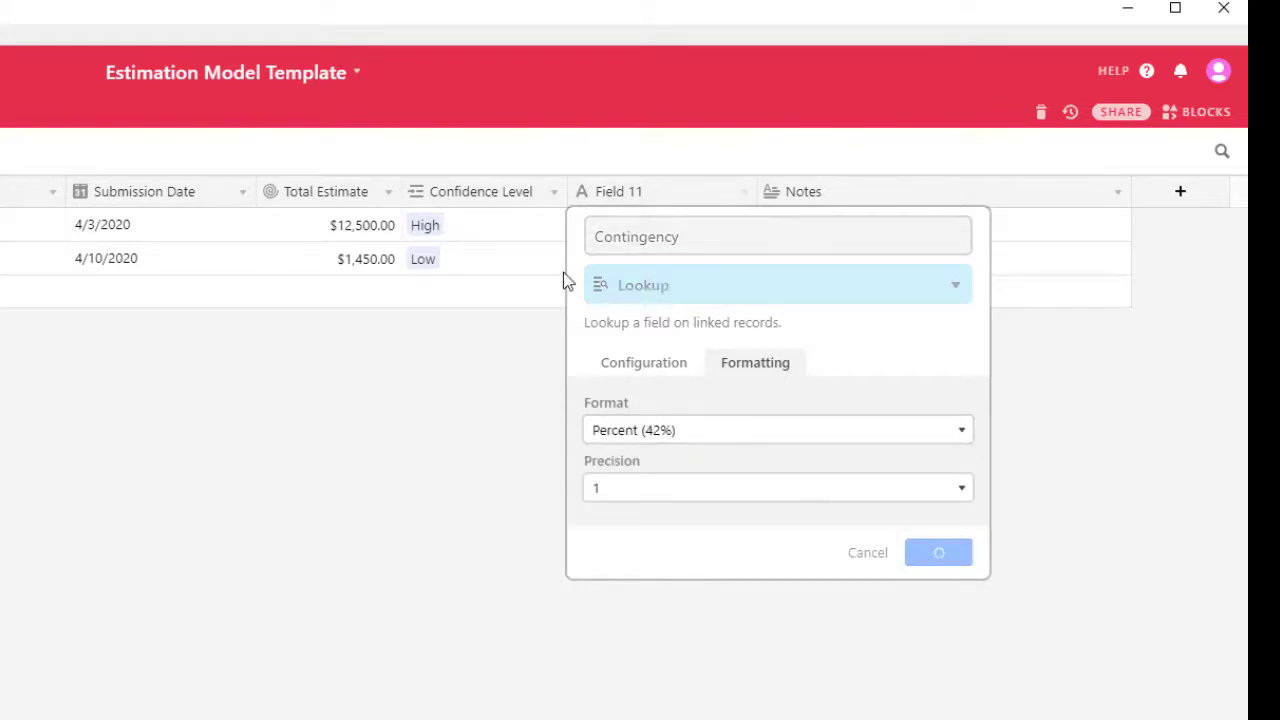
drag(751, 188, 697, 205)
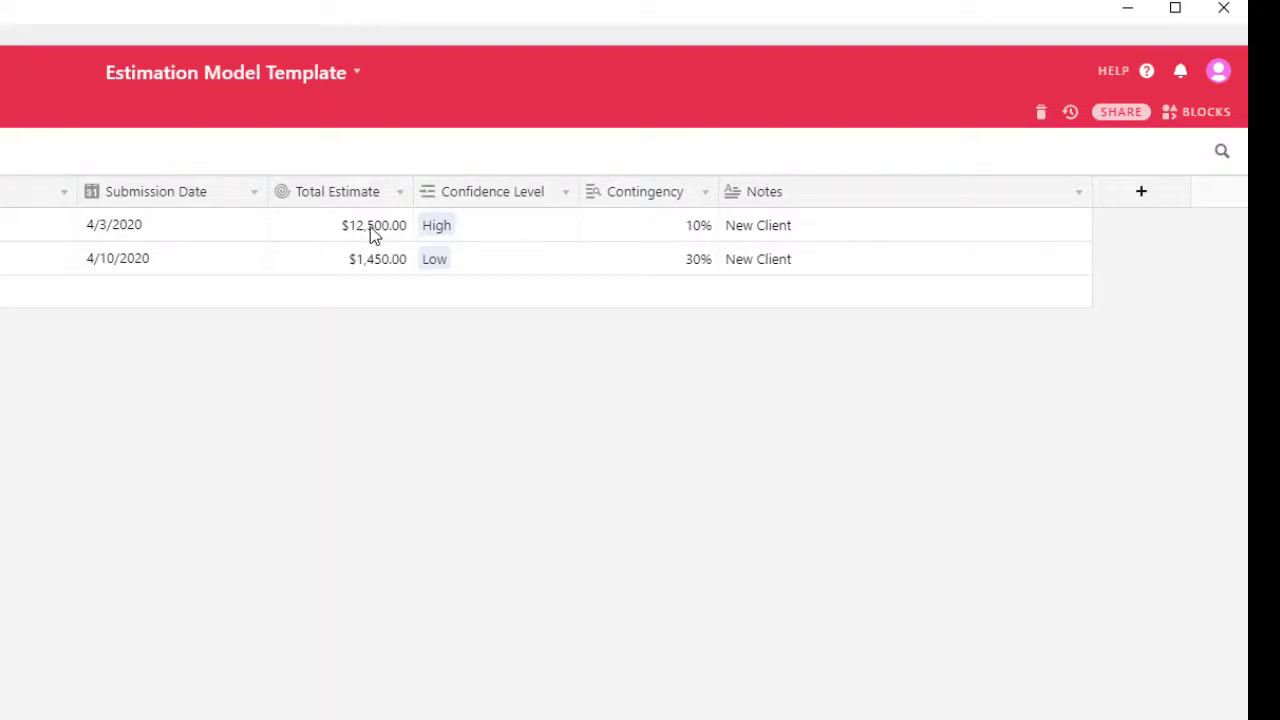
Insert a Formula field named Final Estimate before Notes.
right_click(783, 196)
click(800, 406)
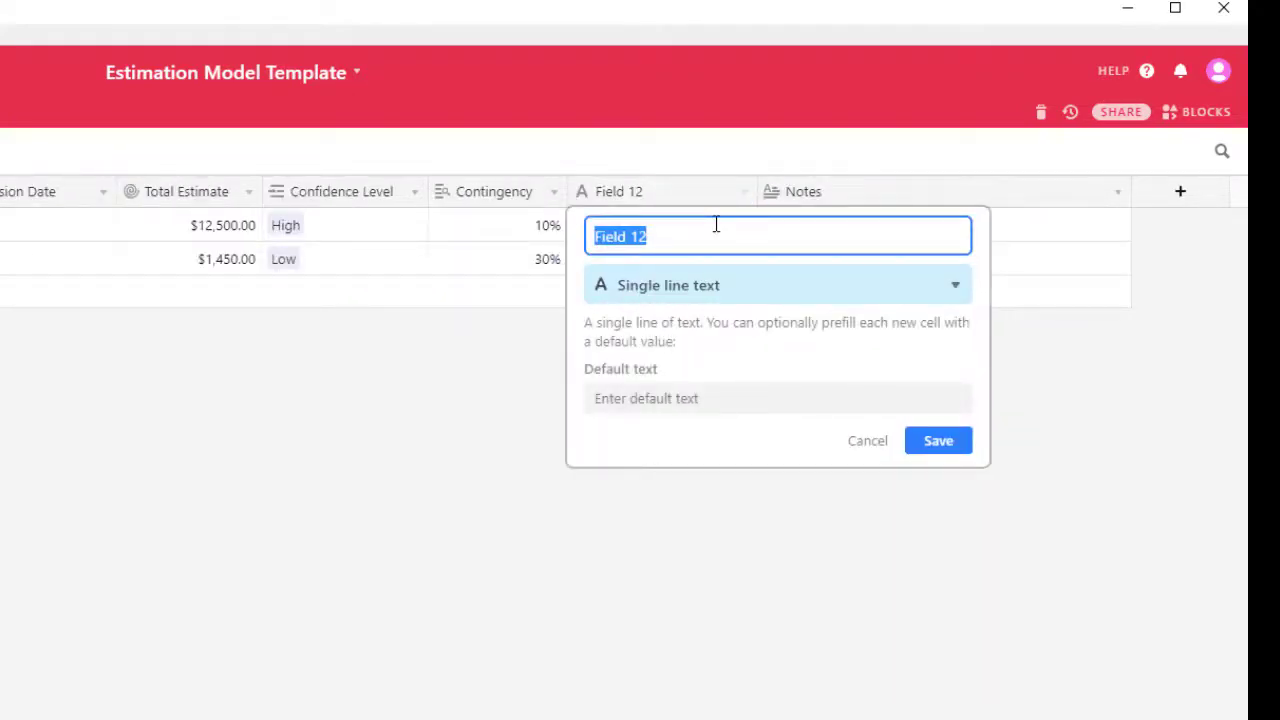
text(To)
key(BackSpace)
key(BackSpace)
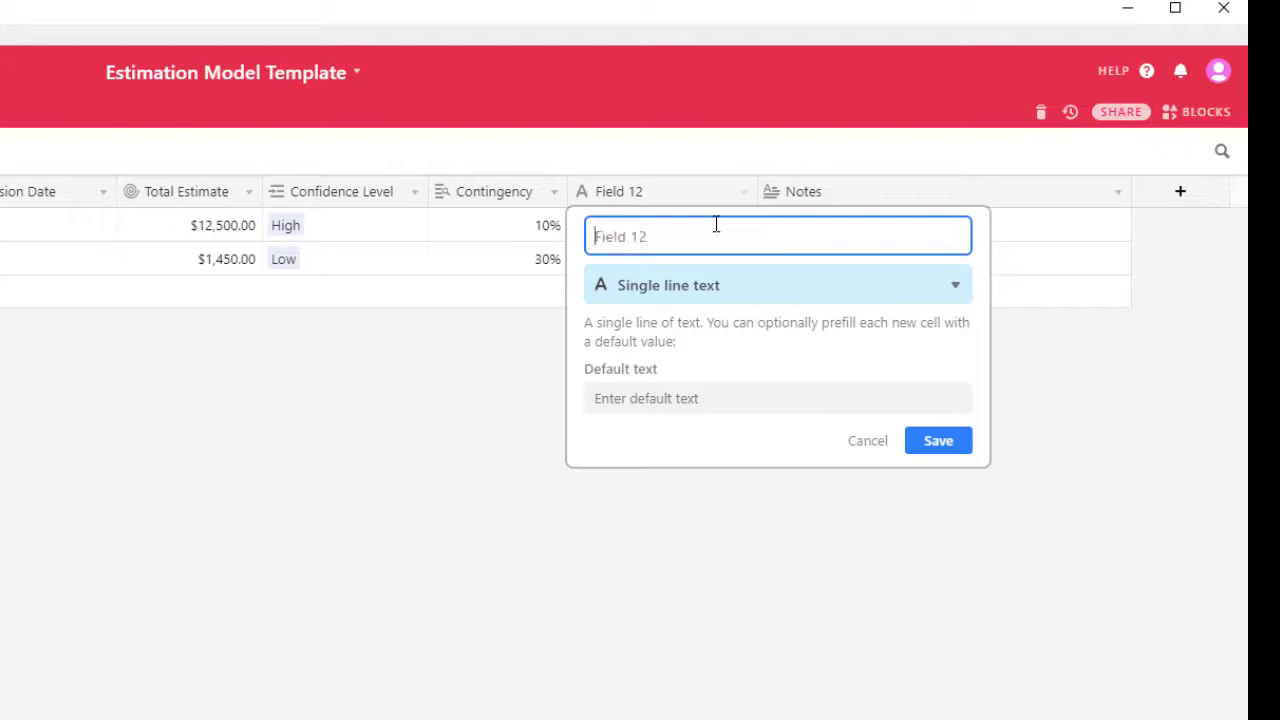
text(Final Estimate)
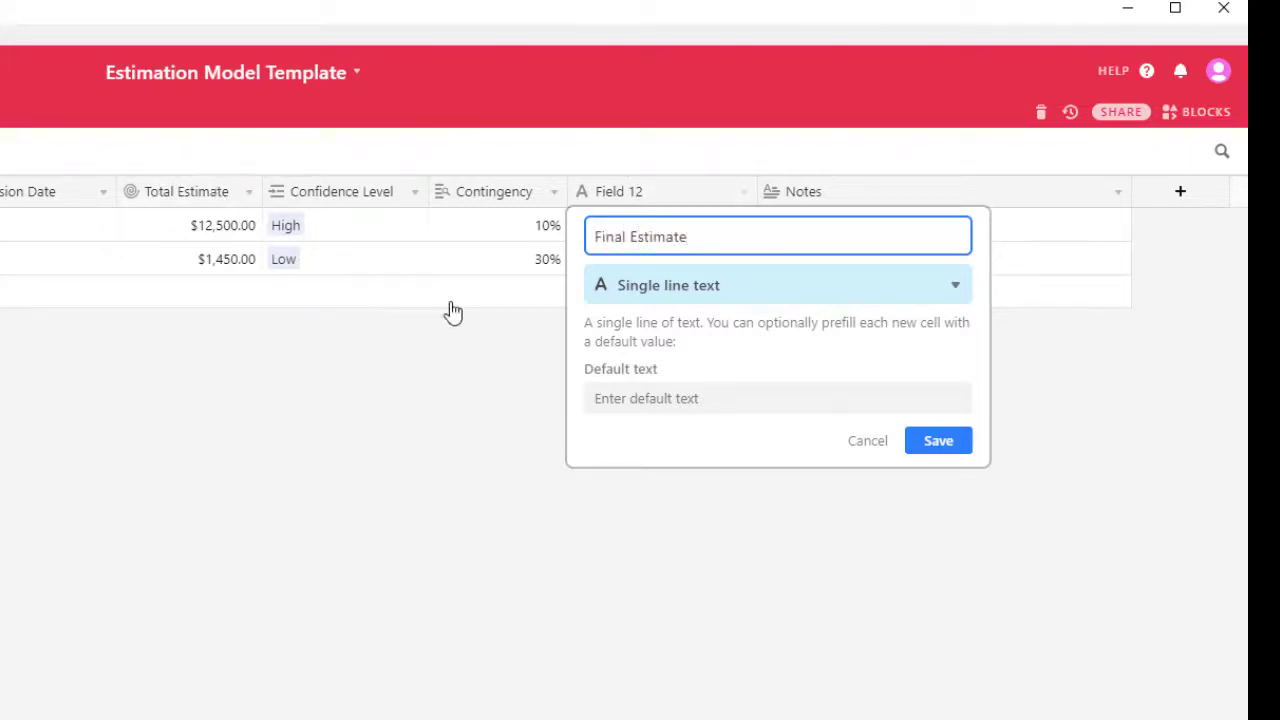
click(663, 296)
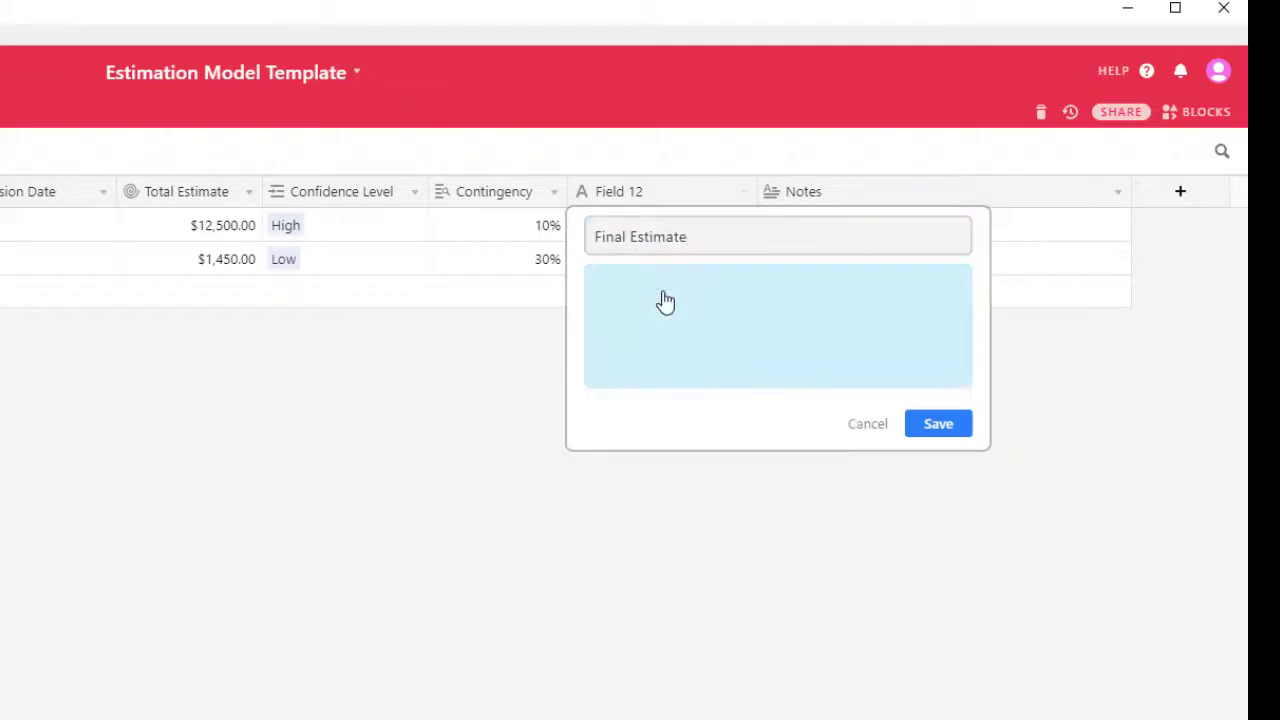
text(form)
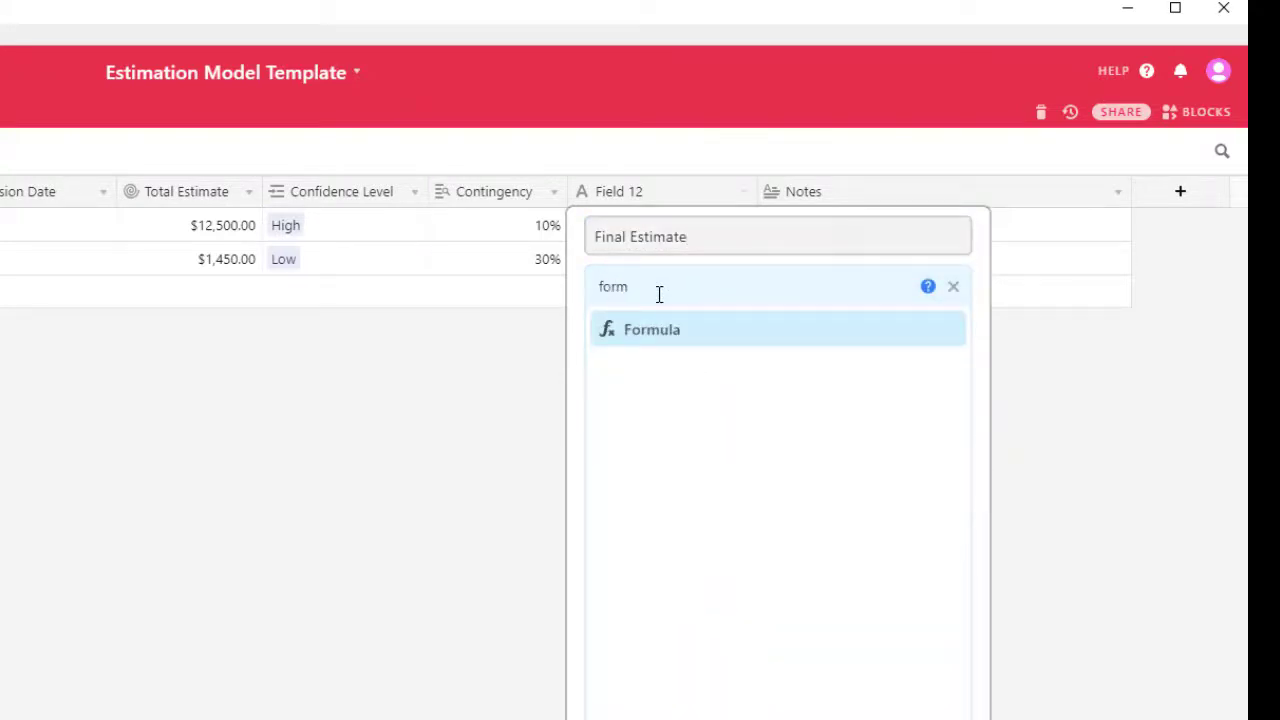
click(659, 344)
click(655, 422)
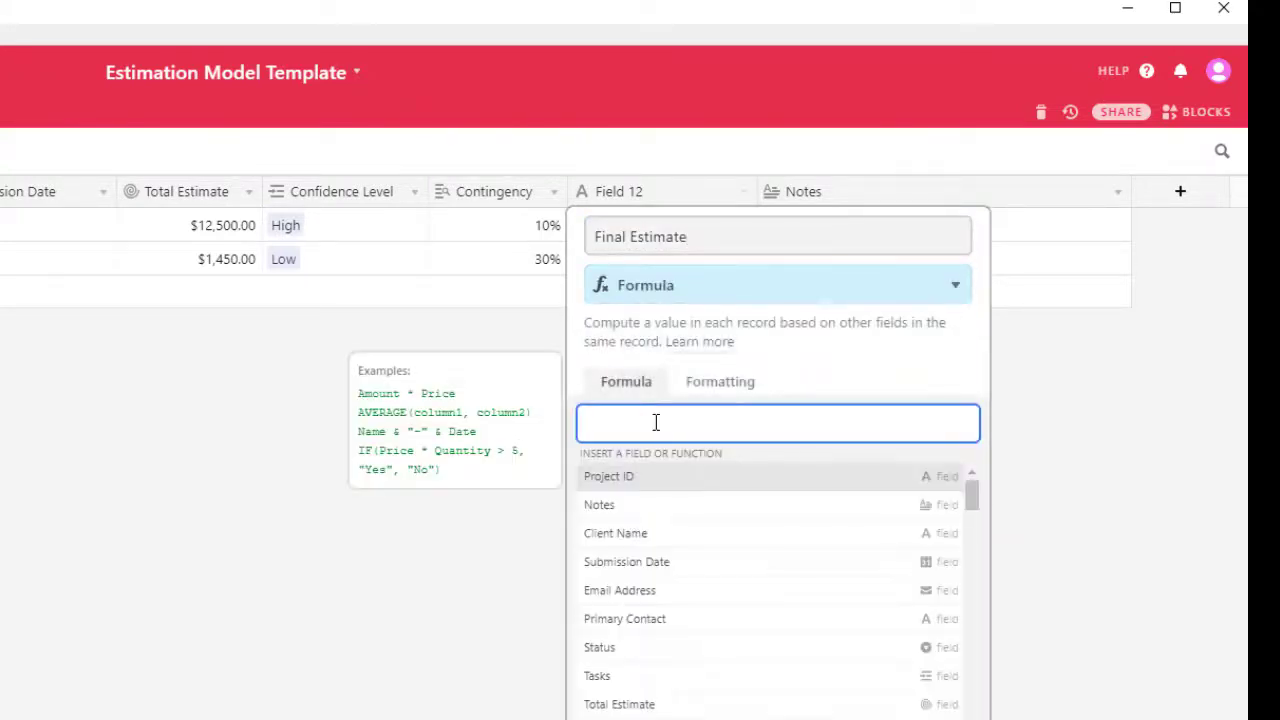
Enter the Final Estimate formula {Total Estimate}*(1+Contingency).
text(Total)
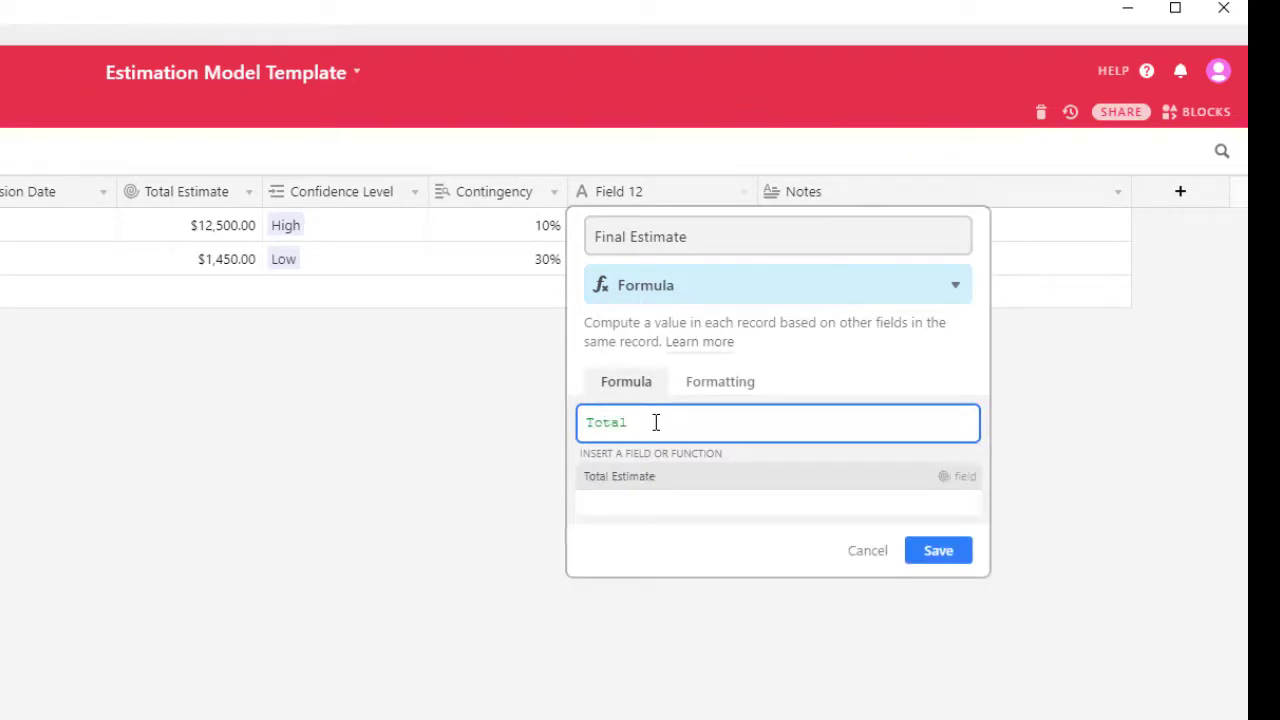
click(651, 478)
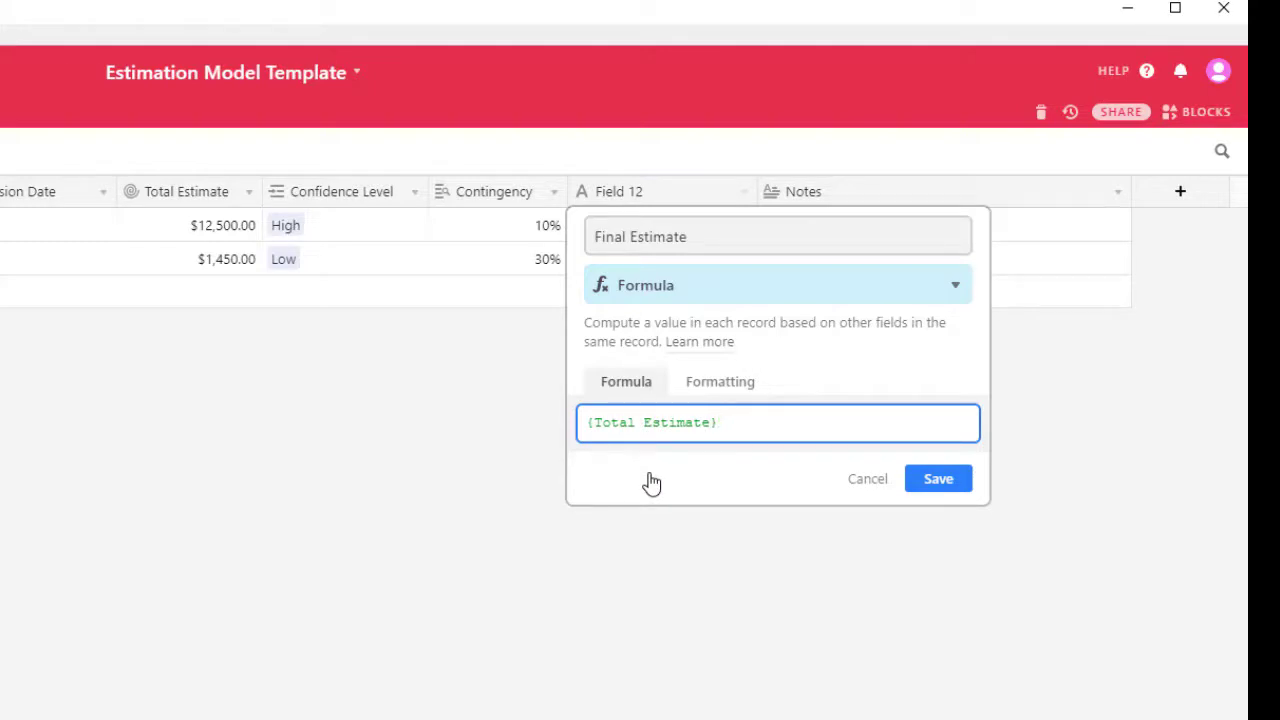
text(*)
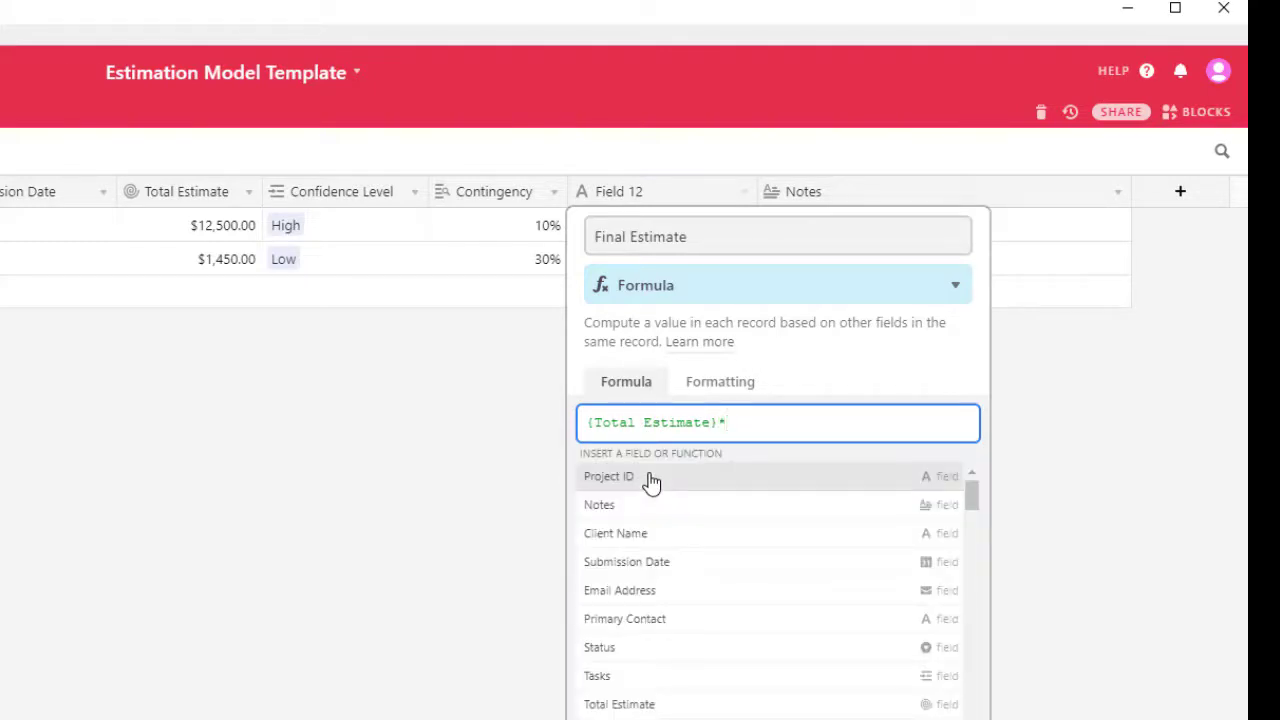
text((1)
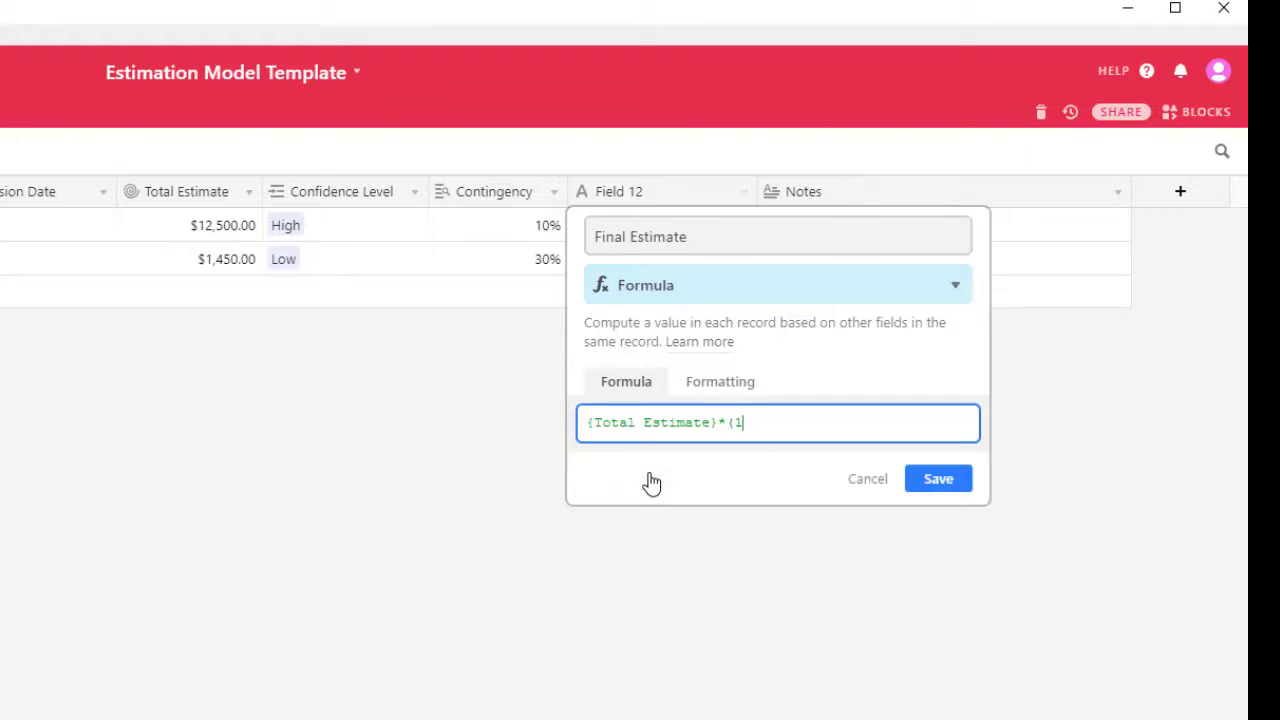
text(+)
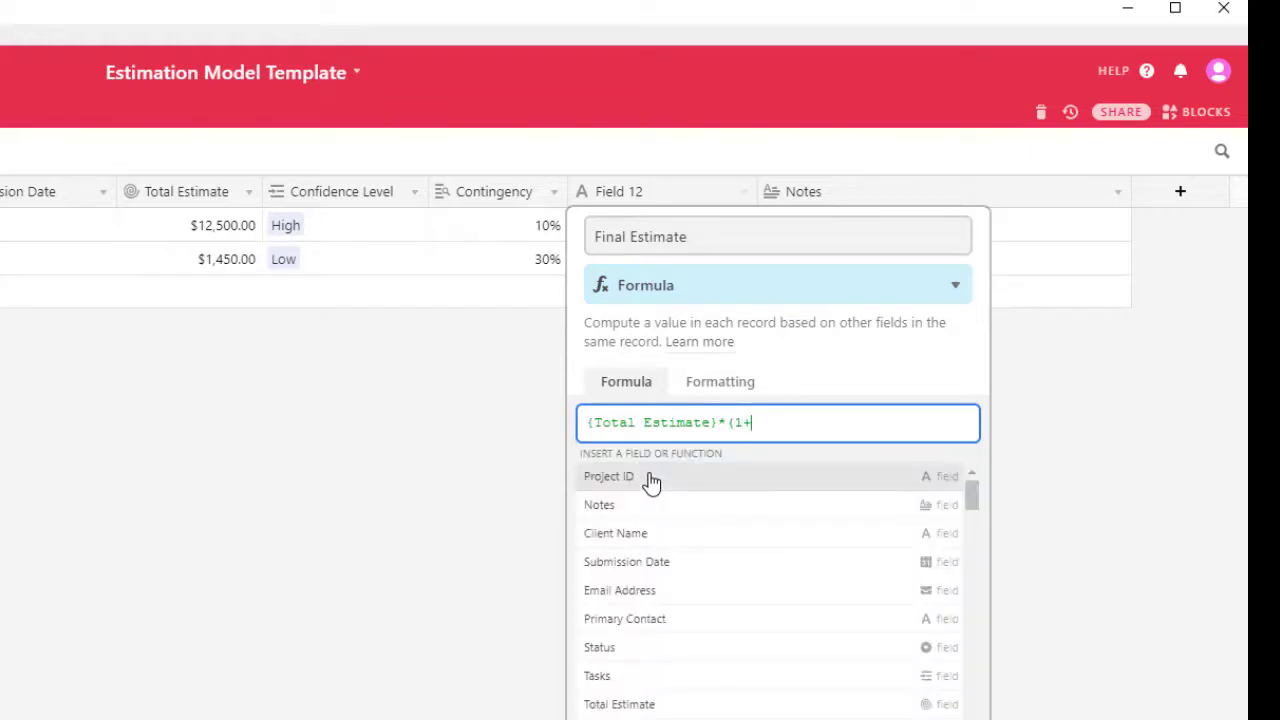
text(con)
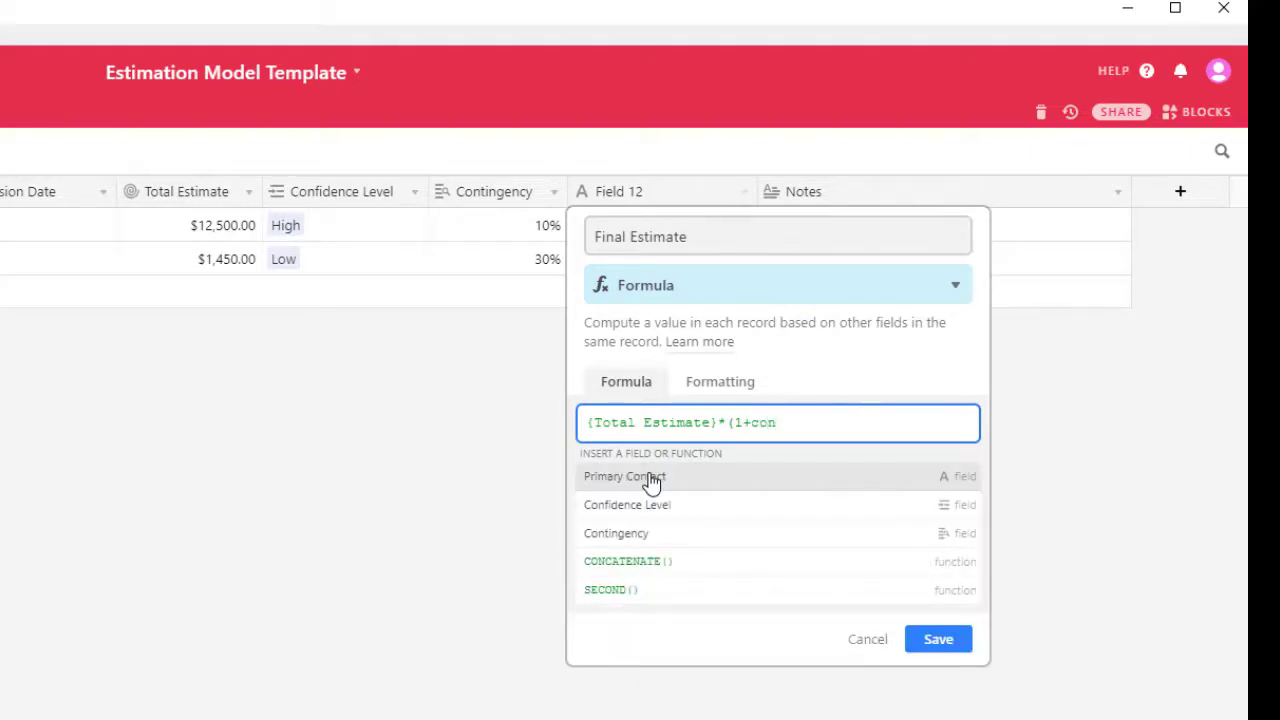
click(638, 540)
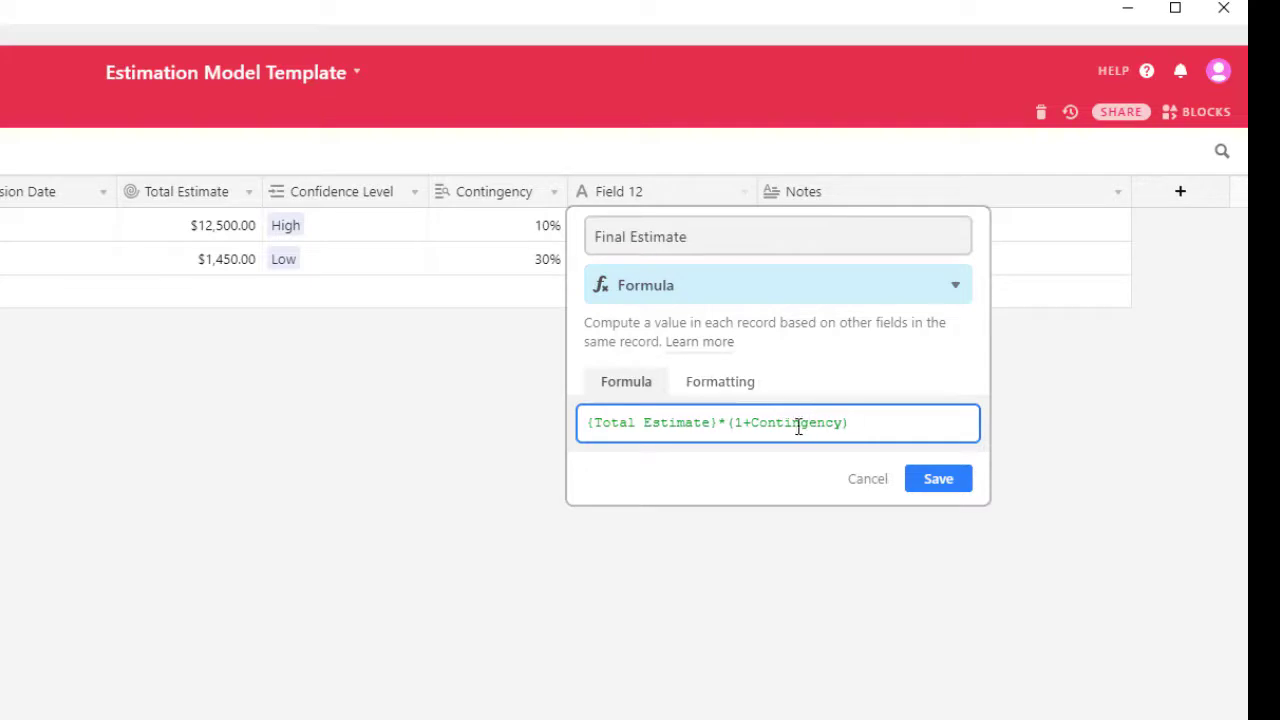
Format Final Estimate as Currency in dollars with $1.00 precision, save the field and narrow its column.
click(720, 382)
click(665, 452)
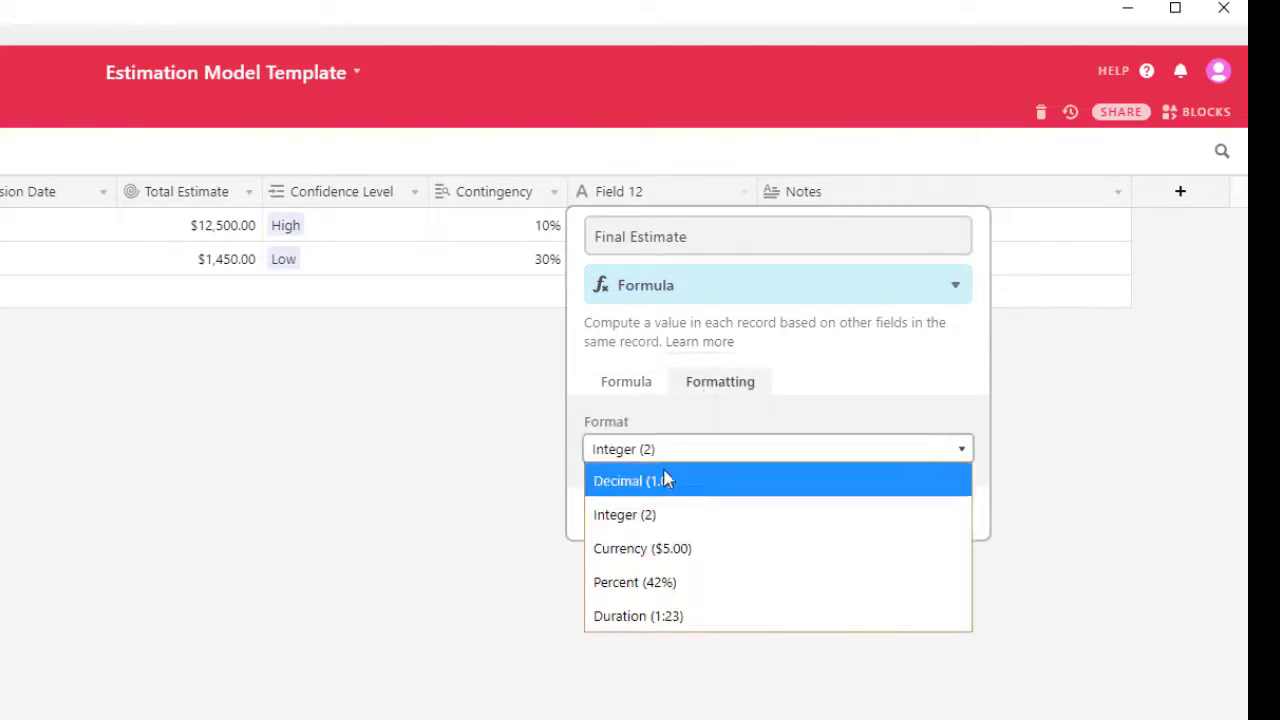
click(657, 548)
click(940, 637)
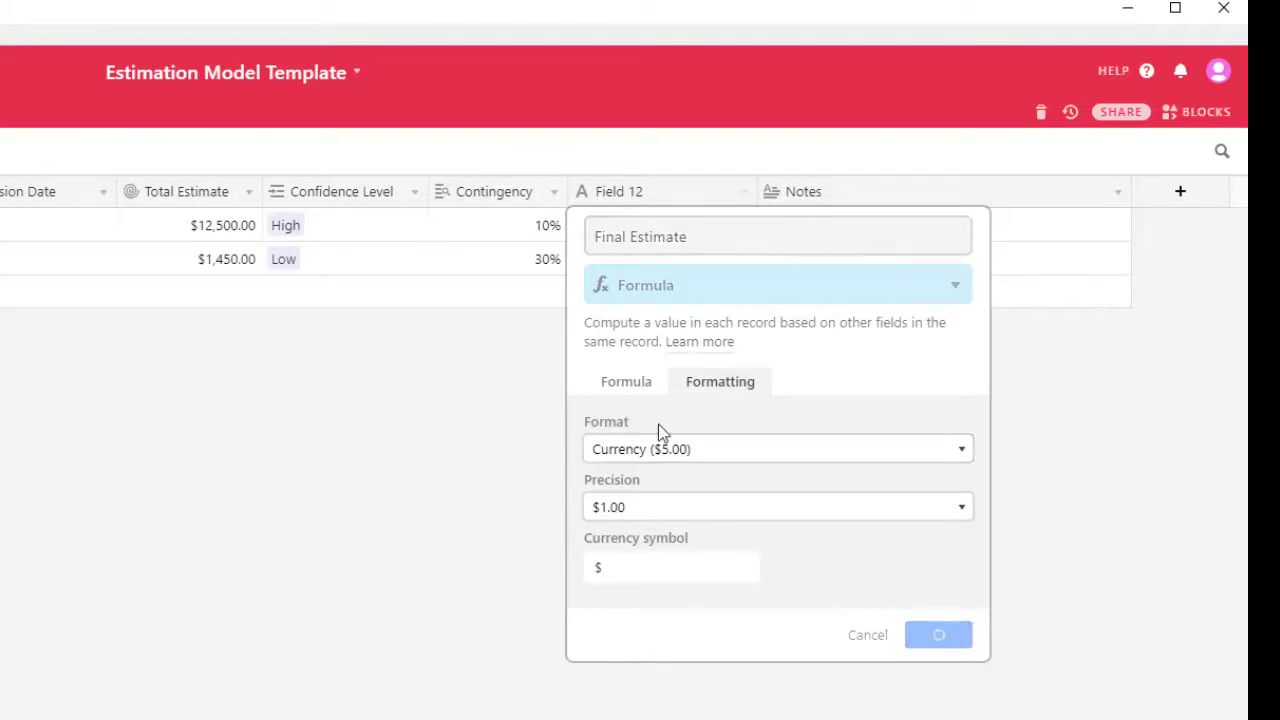
drag(744, 187, 705, 191)
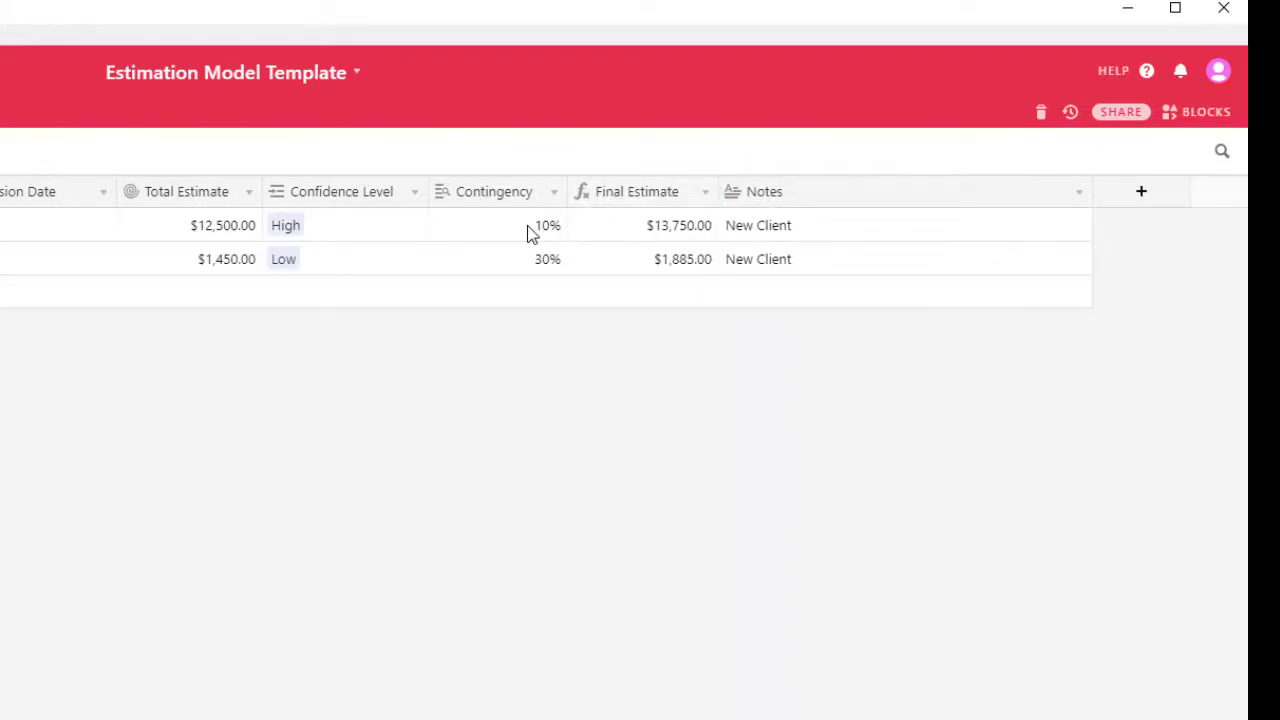
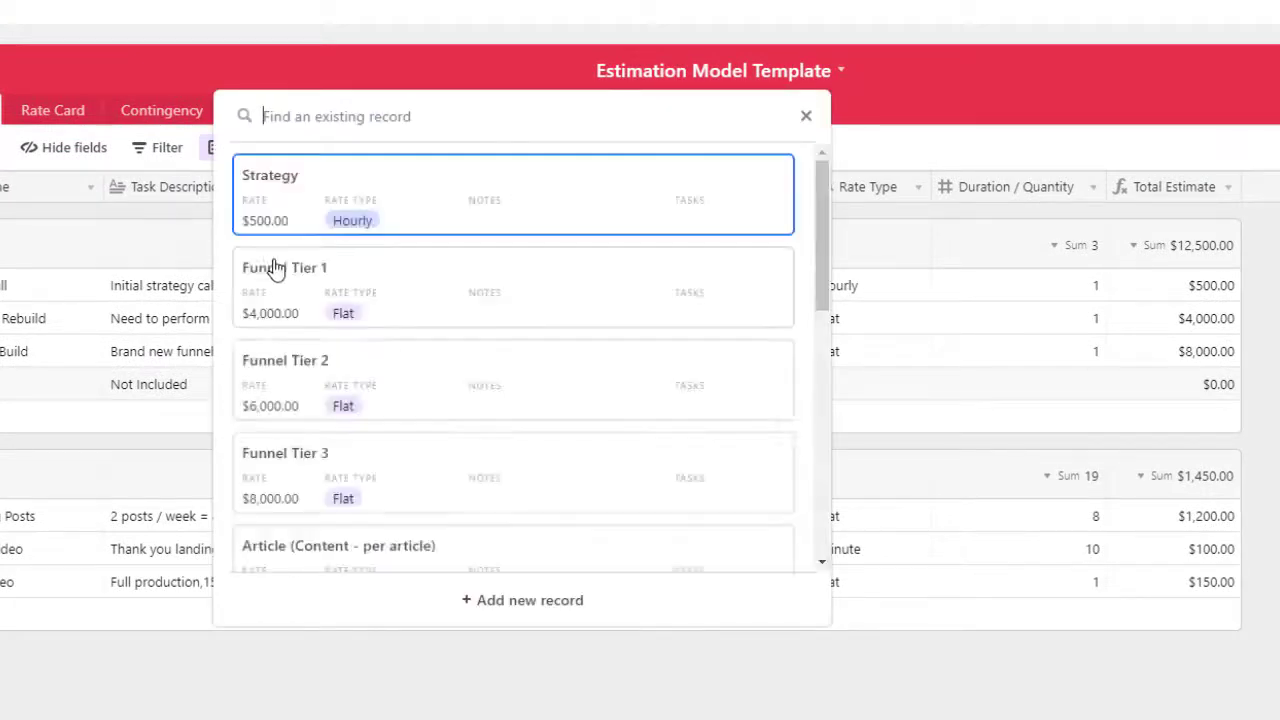
Link New Task in Project 1 to the Video (Content - per video) rate and set its Duration / Quantity to 1.
scroll(416, 382, down, 2)
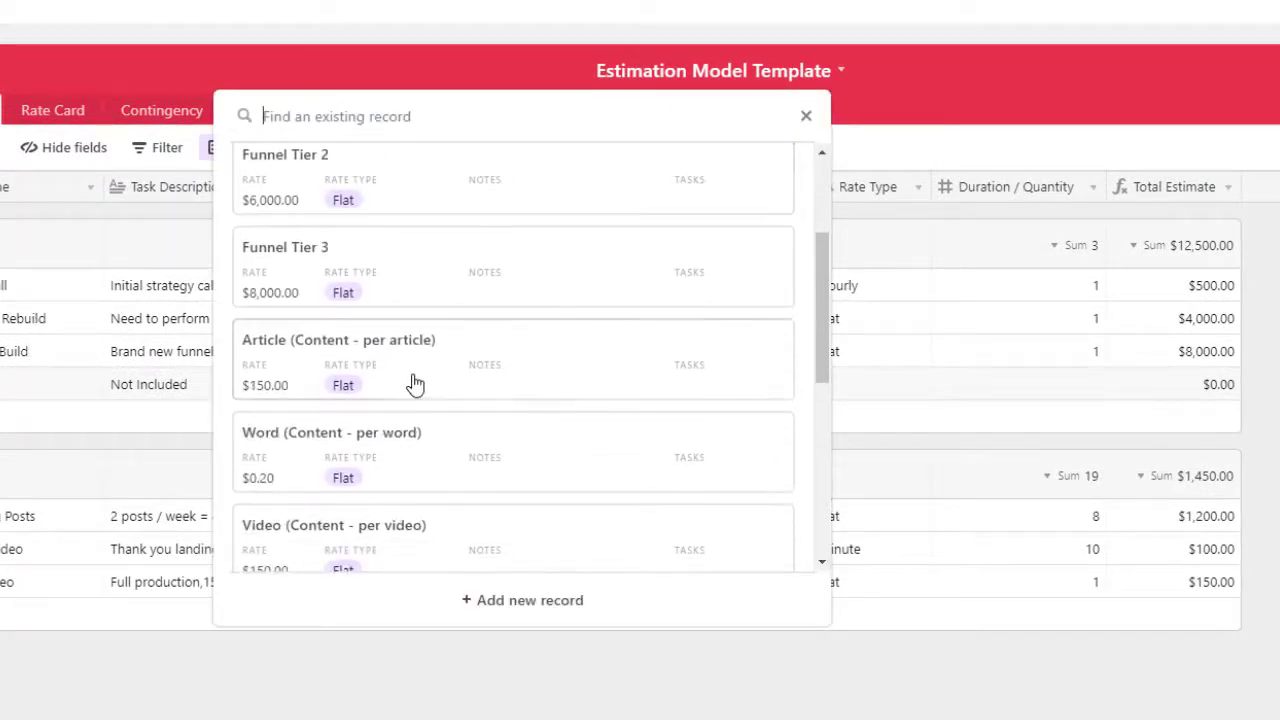
scroll(443, 403, down, 1)
click(362, 430)
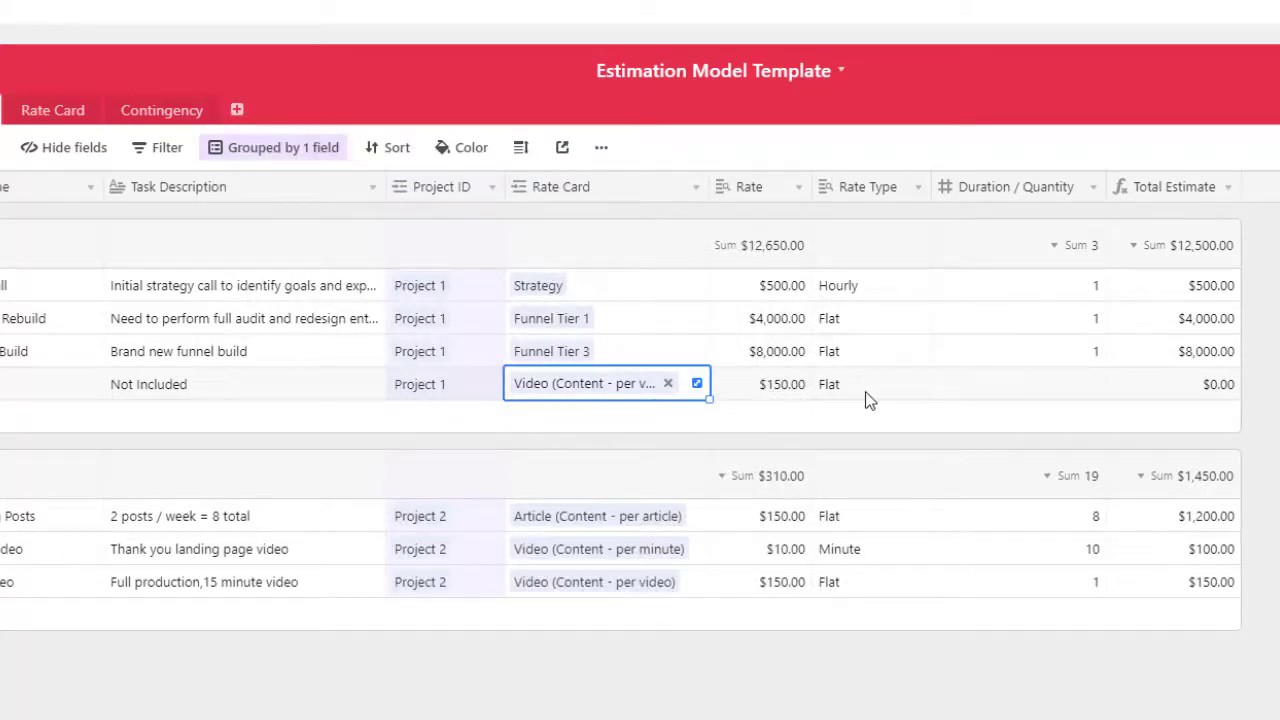
click(1102, 392)
text(1)
key(Return)
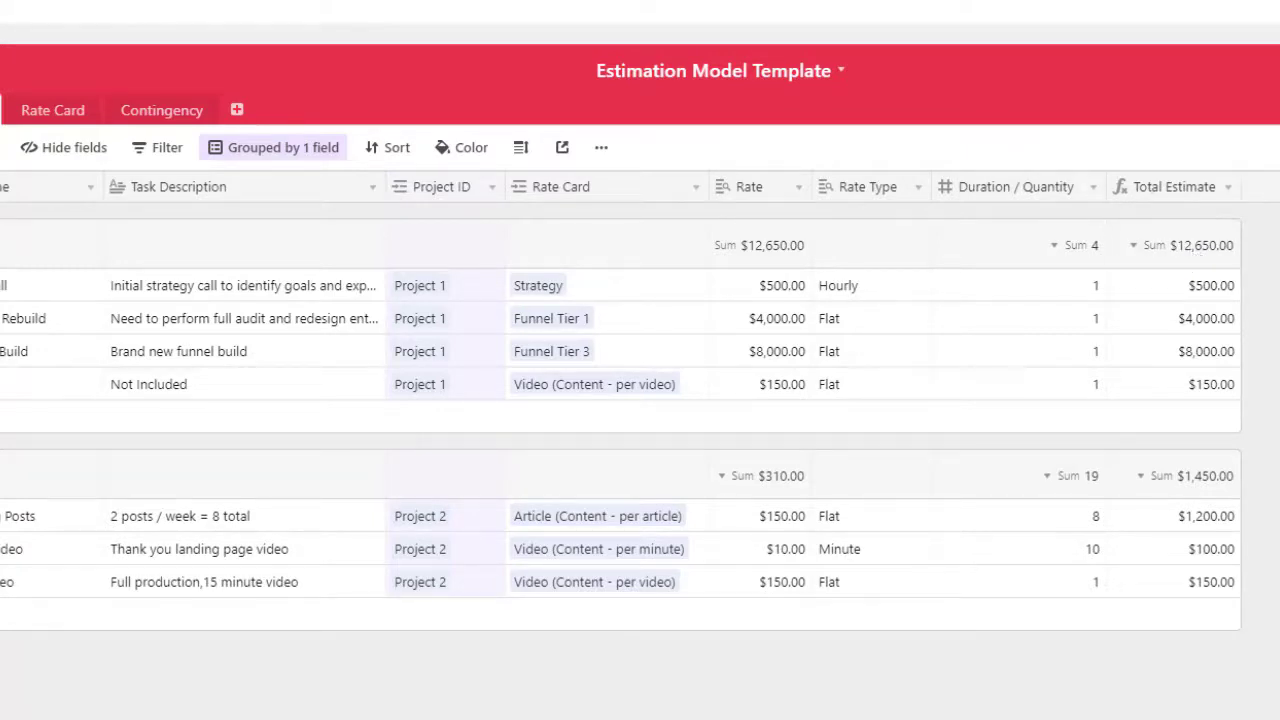
View the Rate Card table, return to Tasks and add a narrow Checkbox field named Exclude after Total Estimate.
click(62, 112)
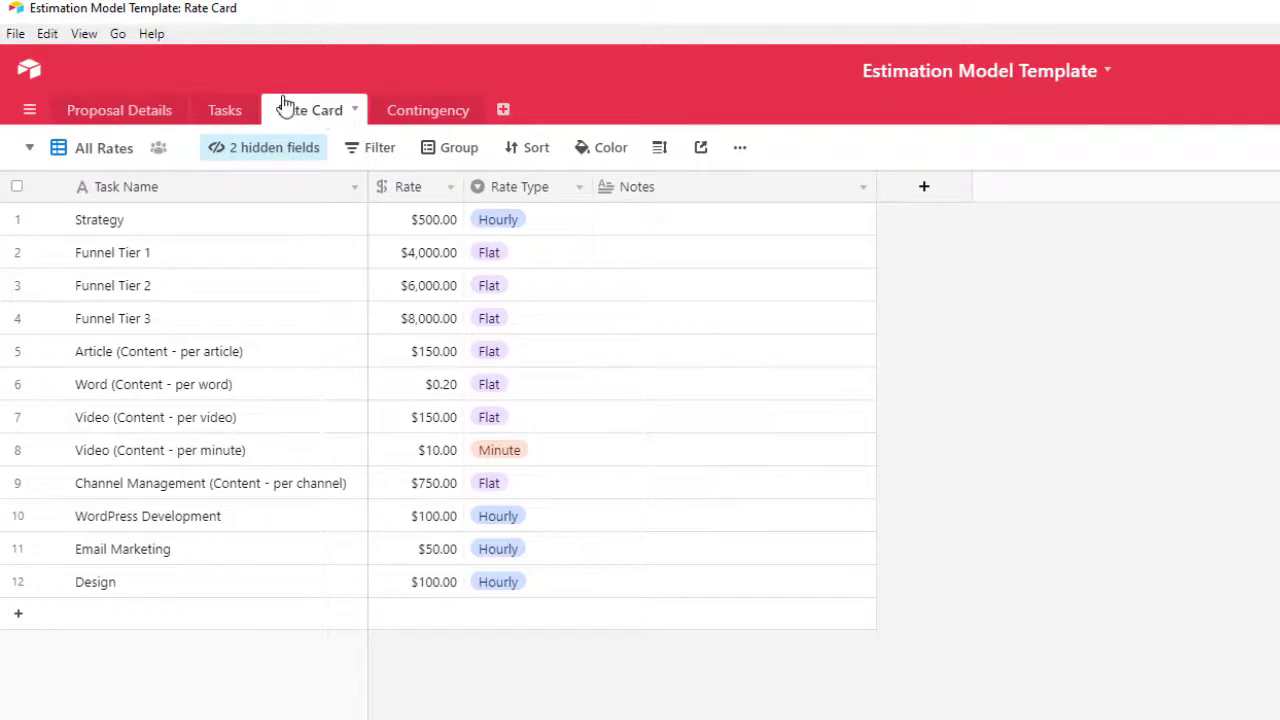
click(226, 111)
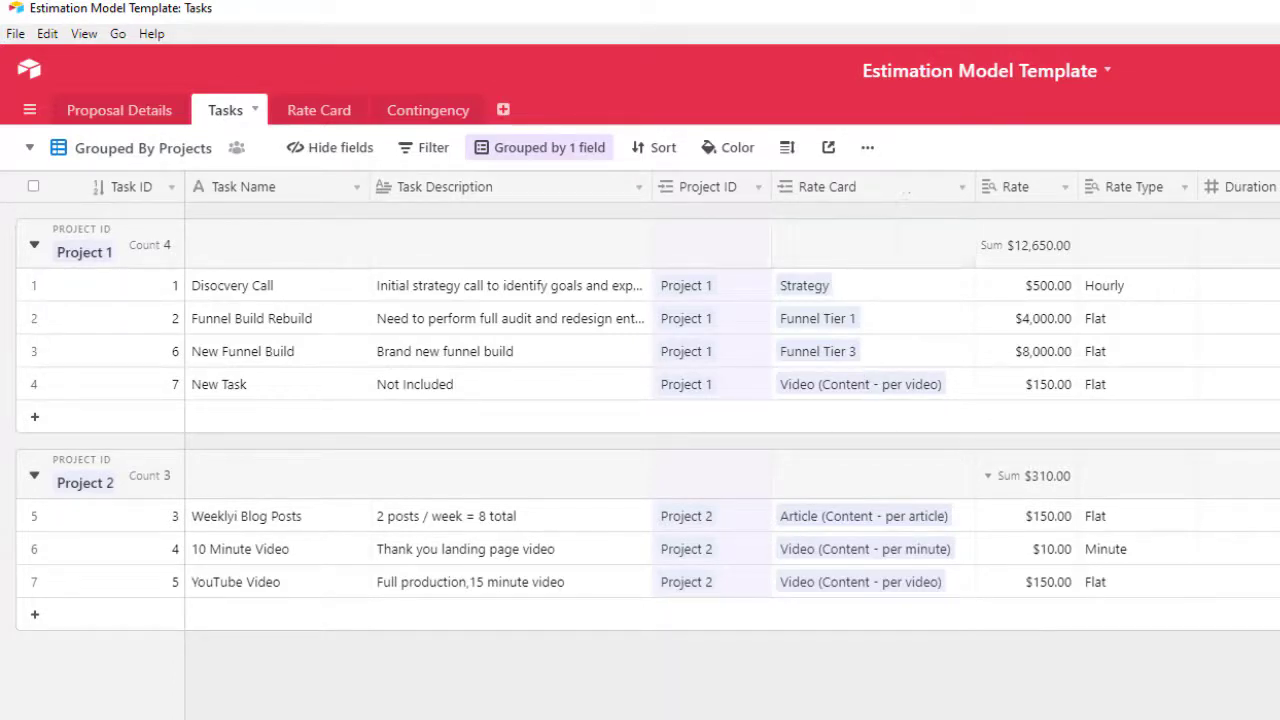
click(1250, 184)
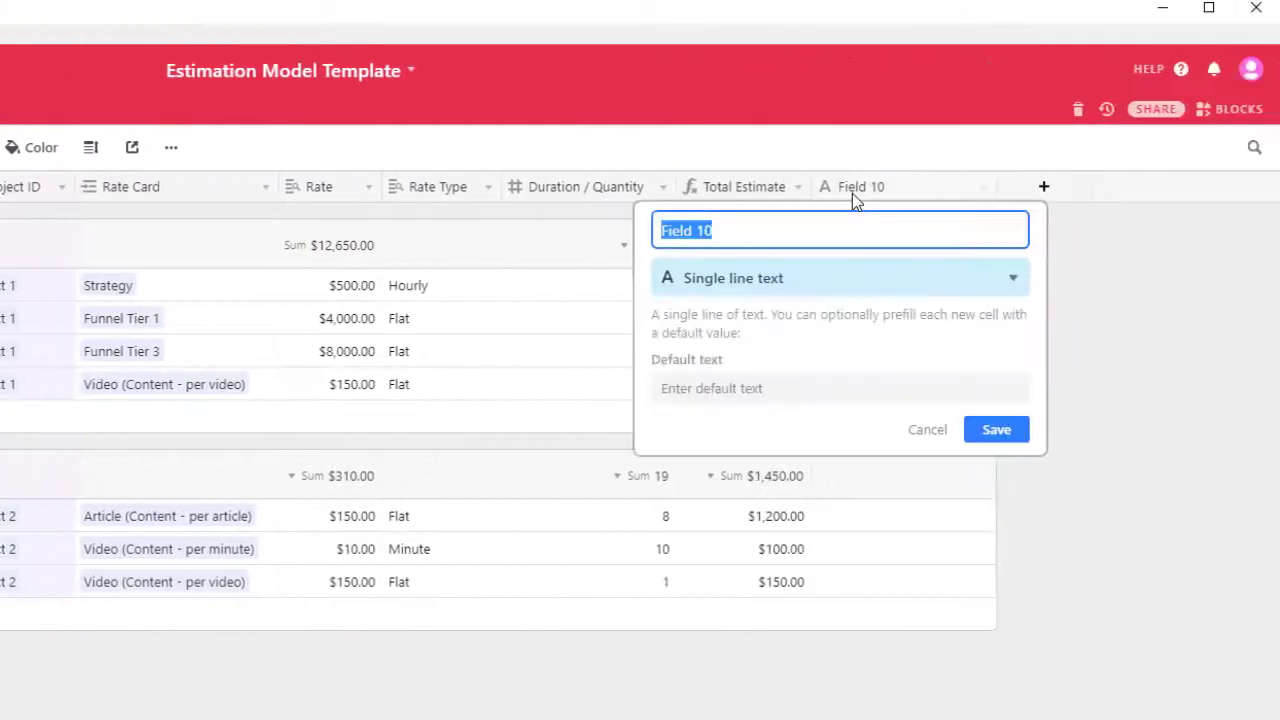
text(Exclude)
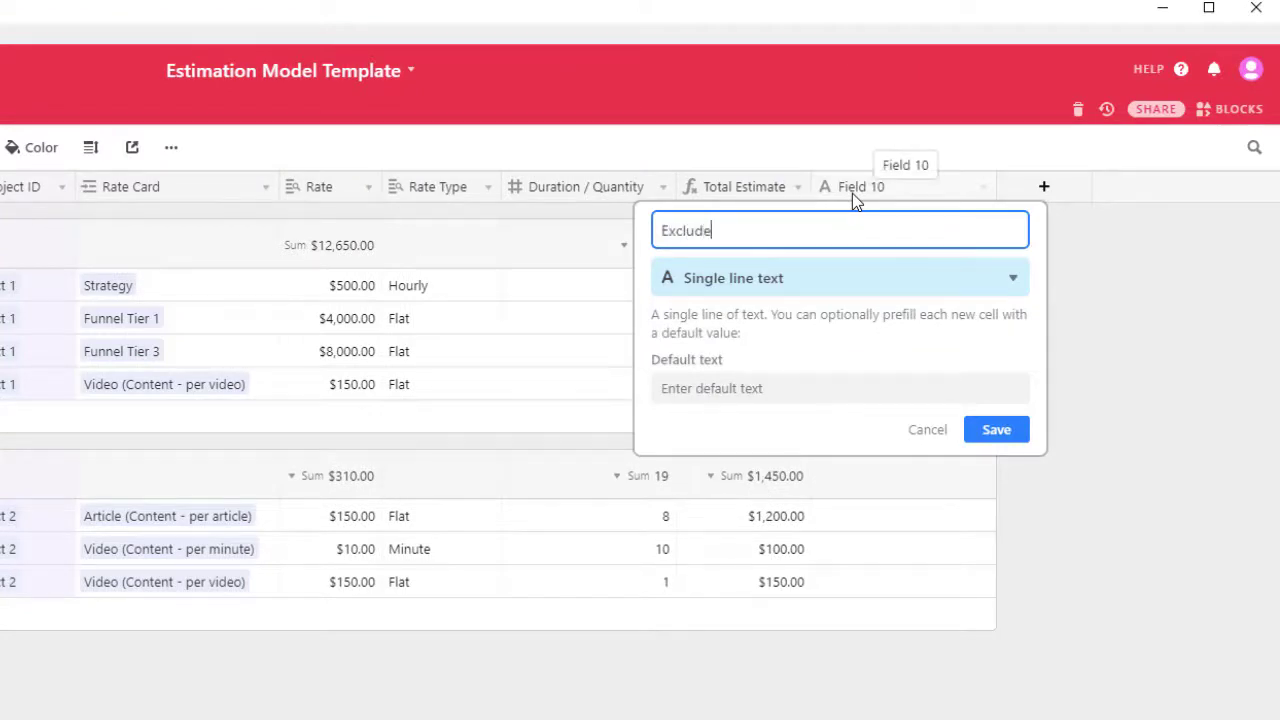
click(765, 289)
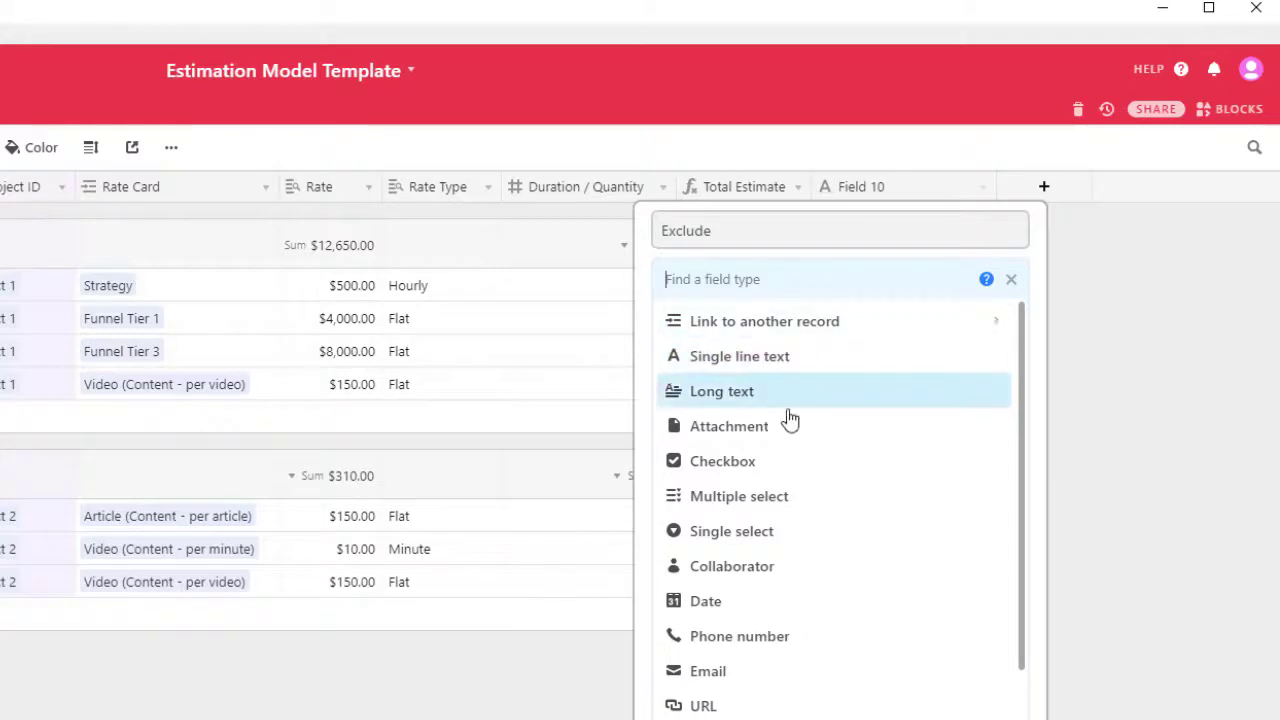
click(756, 461)
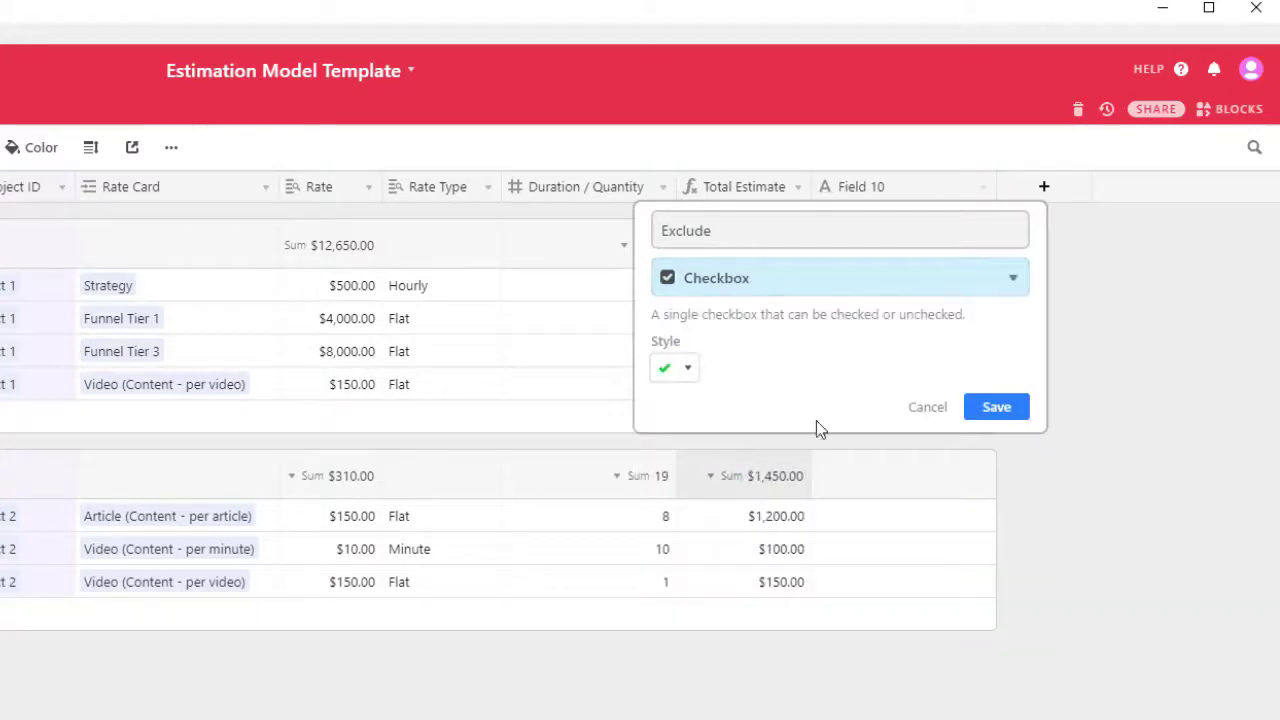
click(1005, 420)
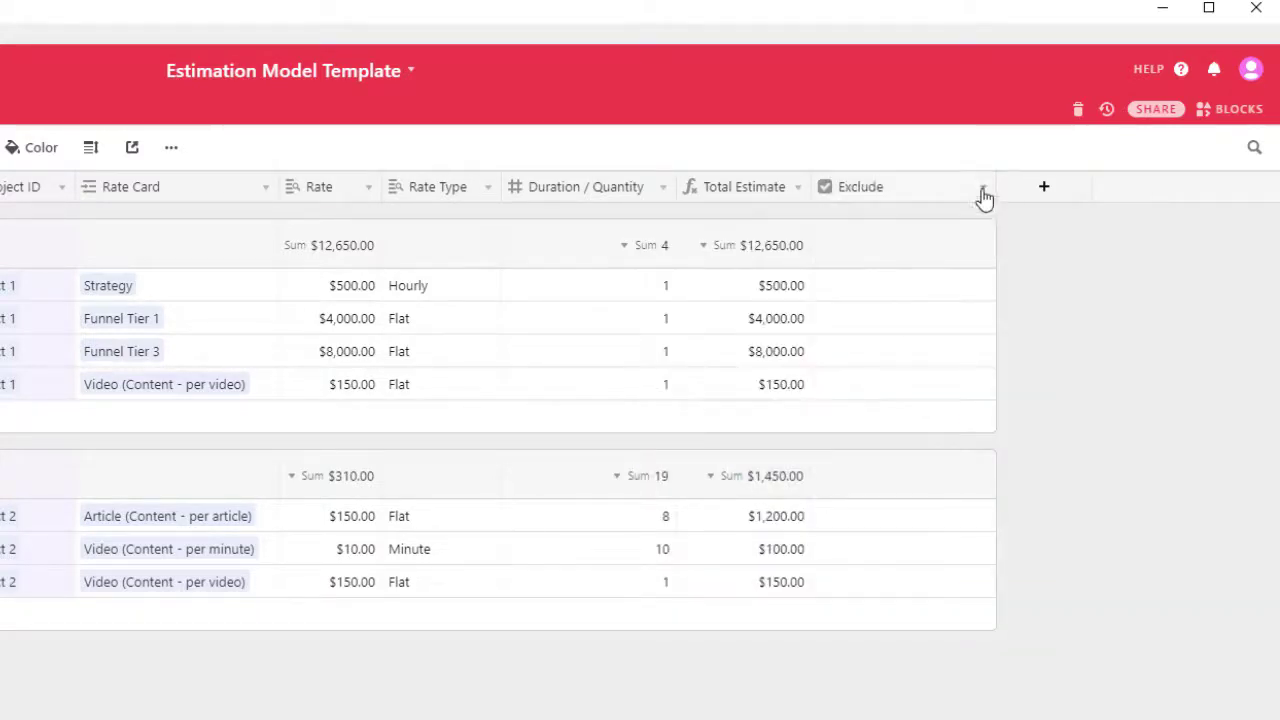
drag(993, 186, 907, 187)
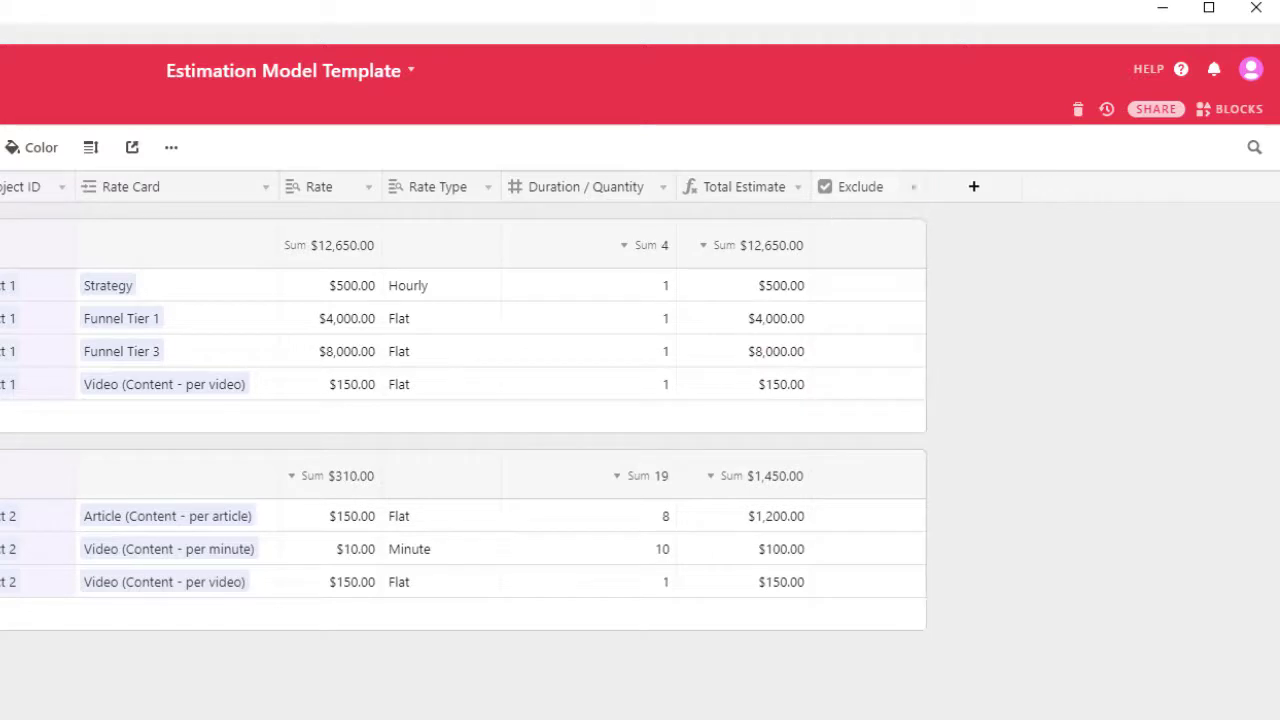
Check the project estimates in Proposal Details, return to Tasks and tick Exclude for New Task in Project 1.
key(ctrl+shift+k)
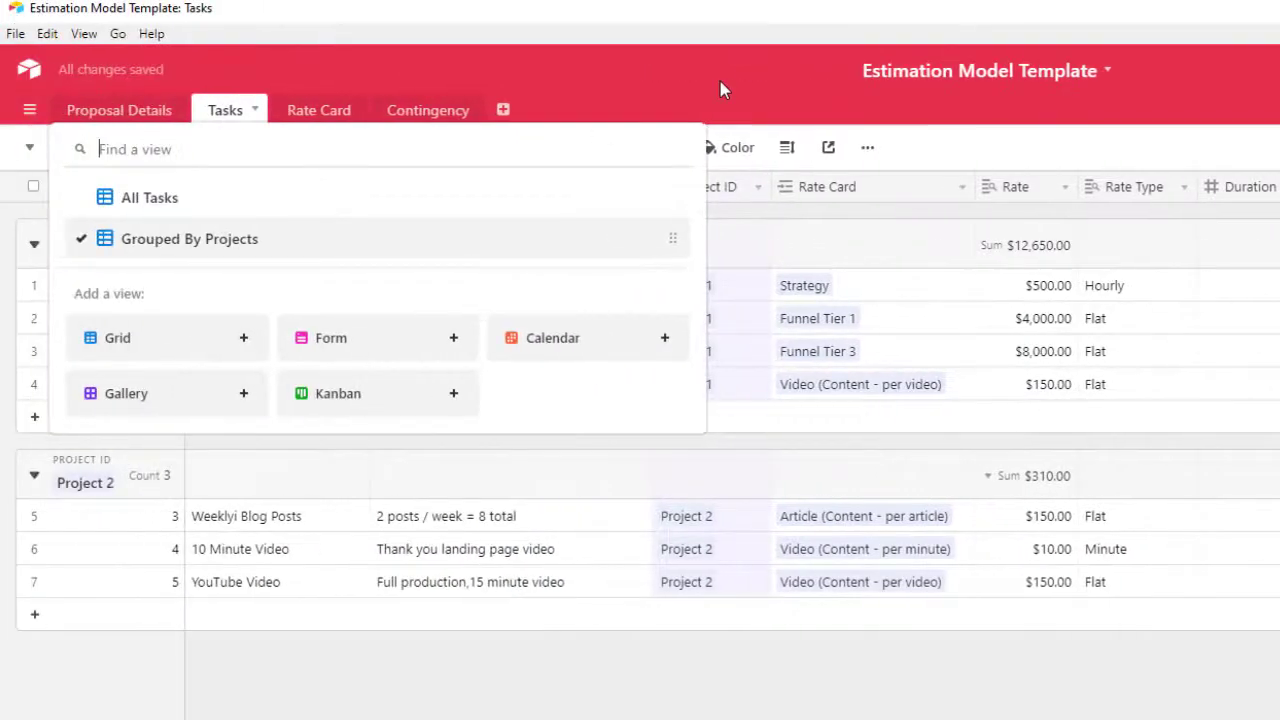
click(137, 118)
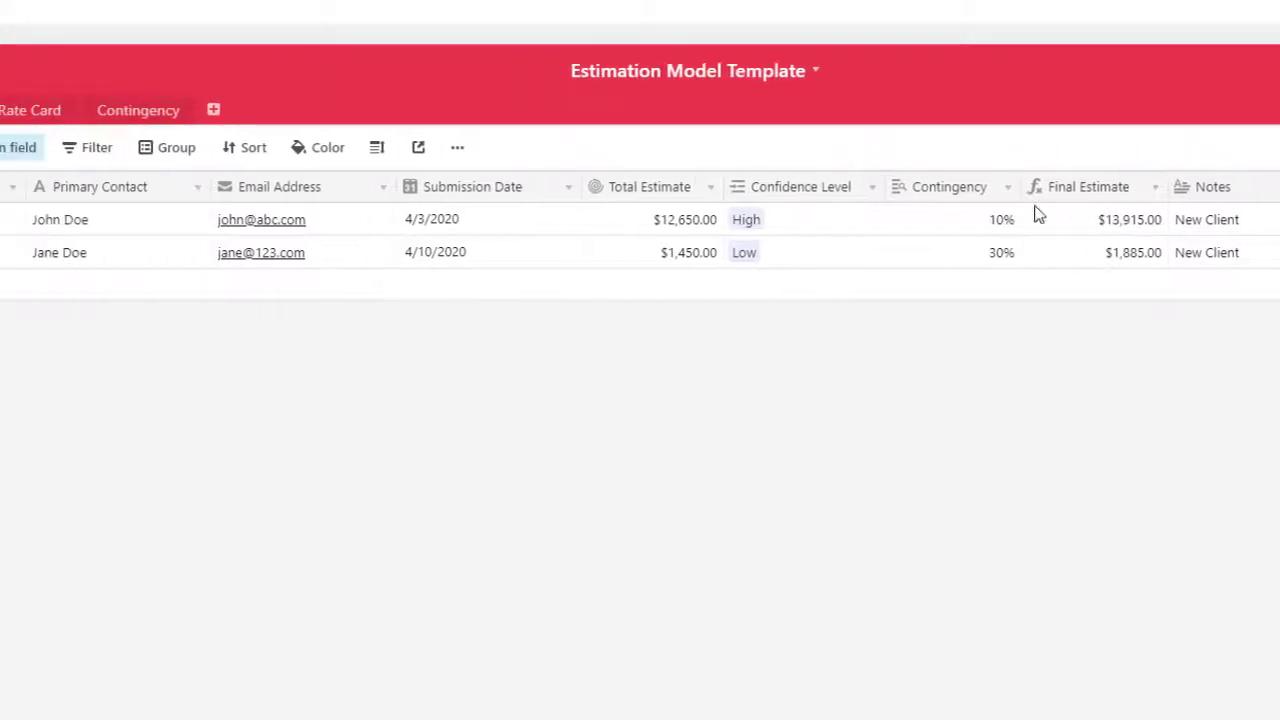
click(240, 113)
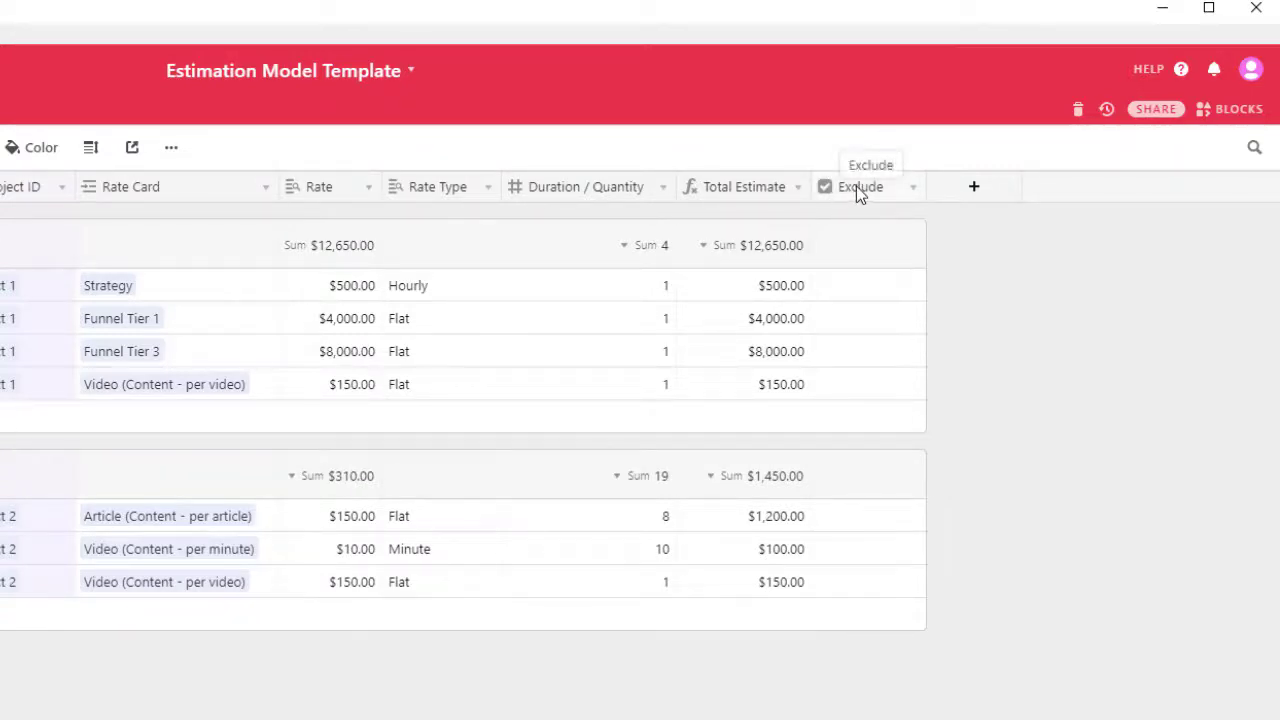
click(870, 390)
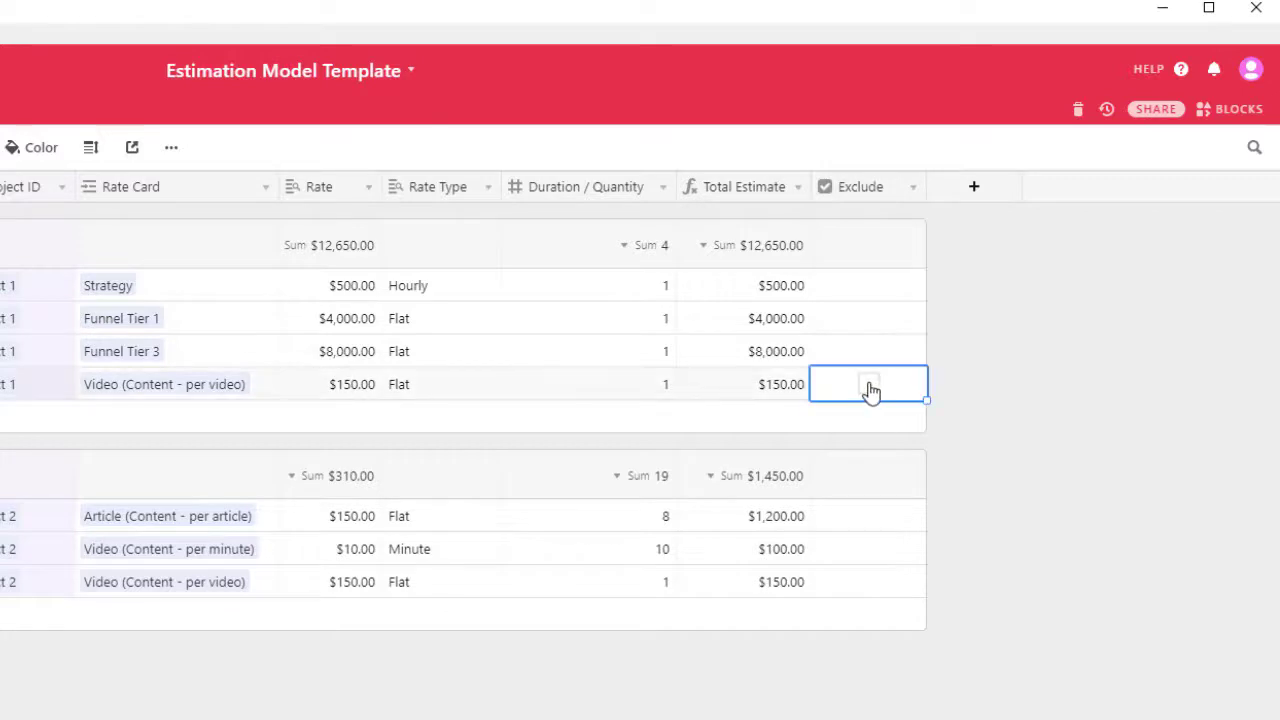
click(869, 388)
click(985, 400)
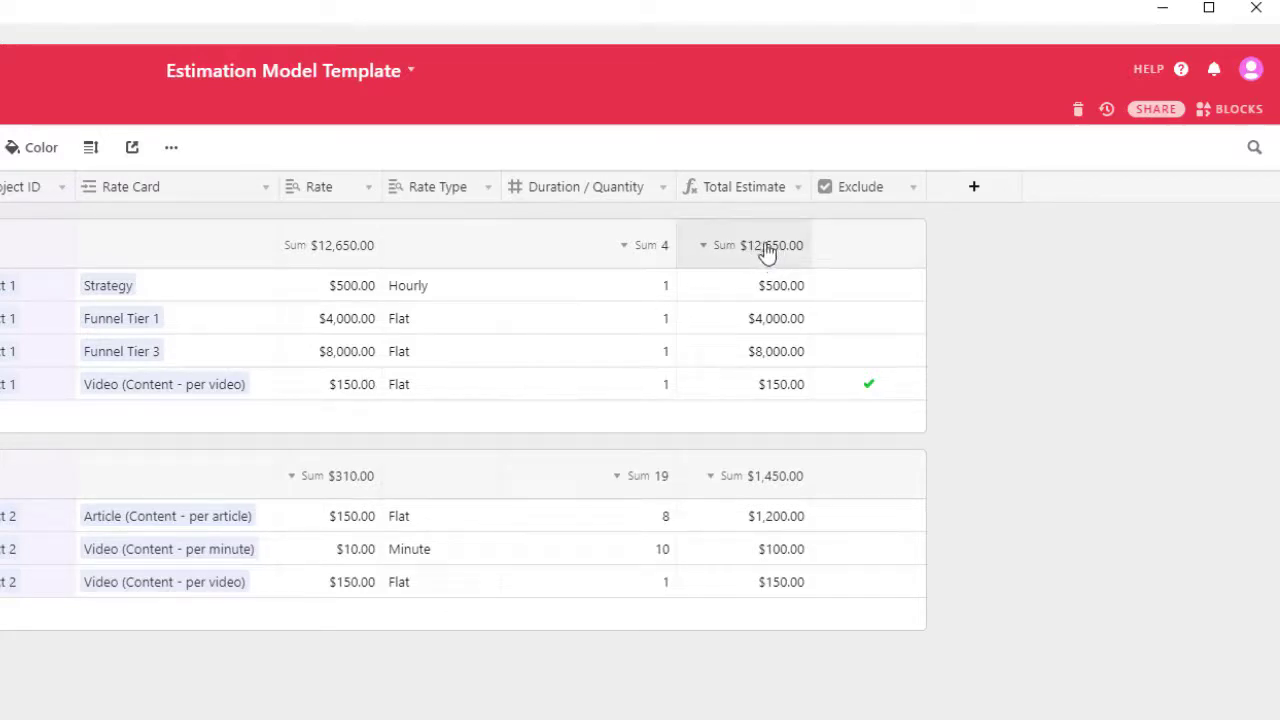
Change the Total Estimate formula in Tasks to IF(Exclude=1,0,Rate*{Duration / Quantity}) and save the field.
double_click(746, 188)
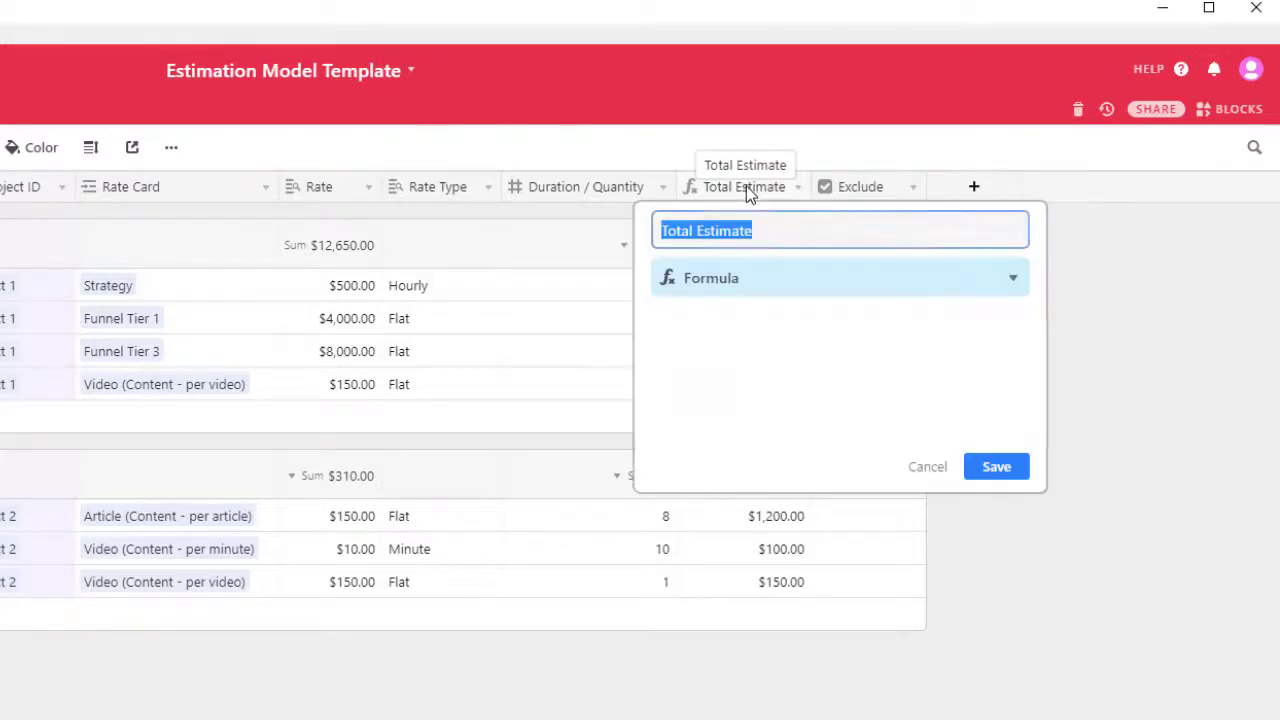
click(657, 412)
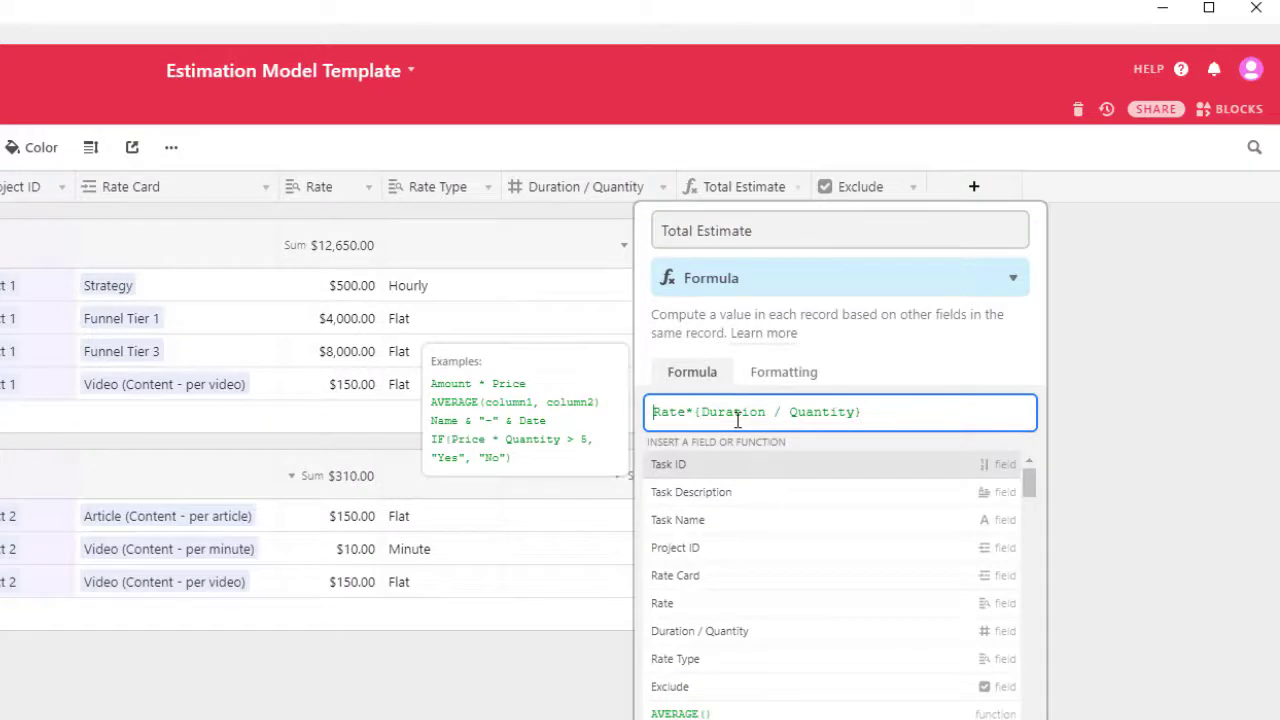
text(IF()
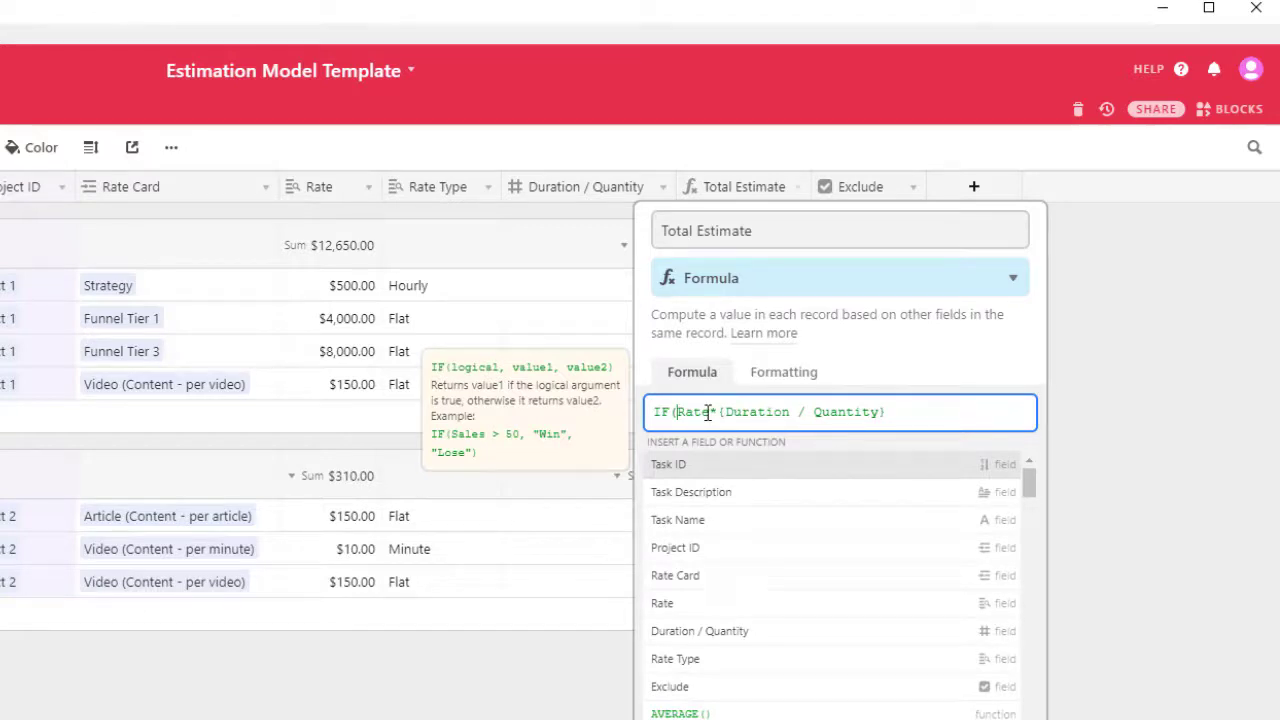
key(BackSpace)
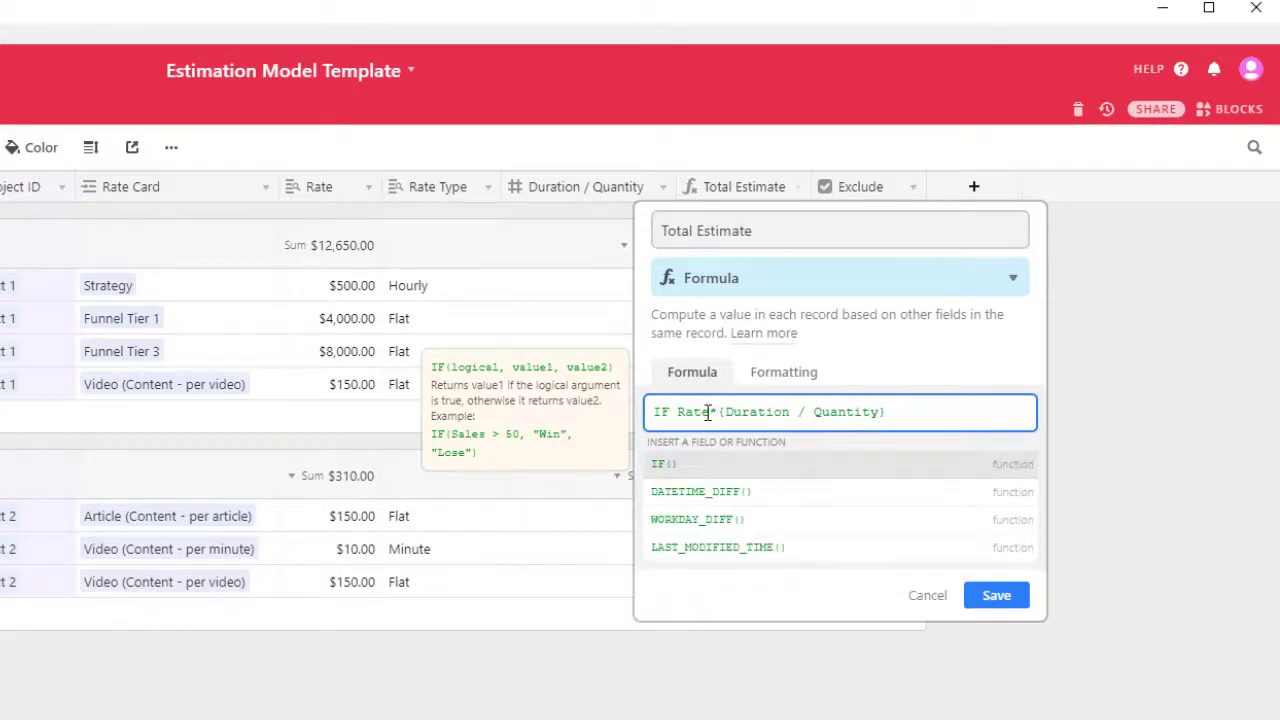
text(()
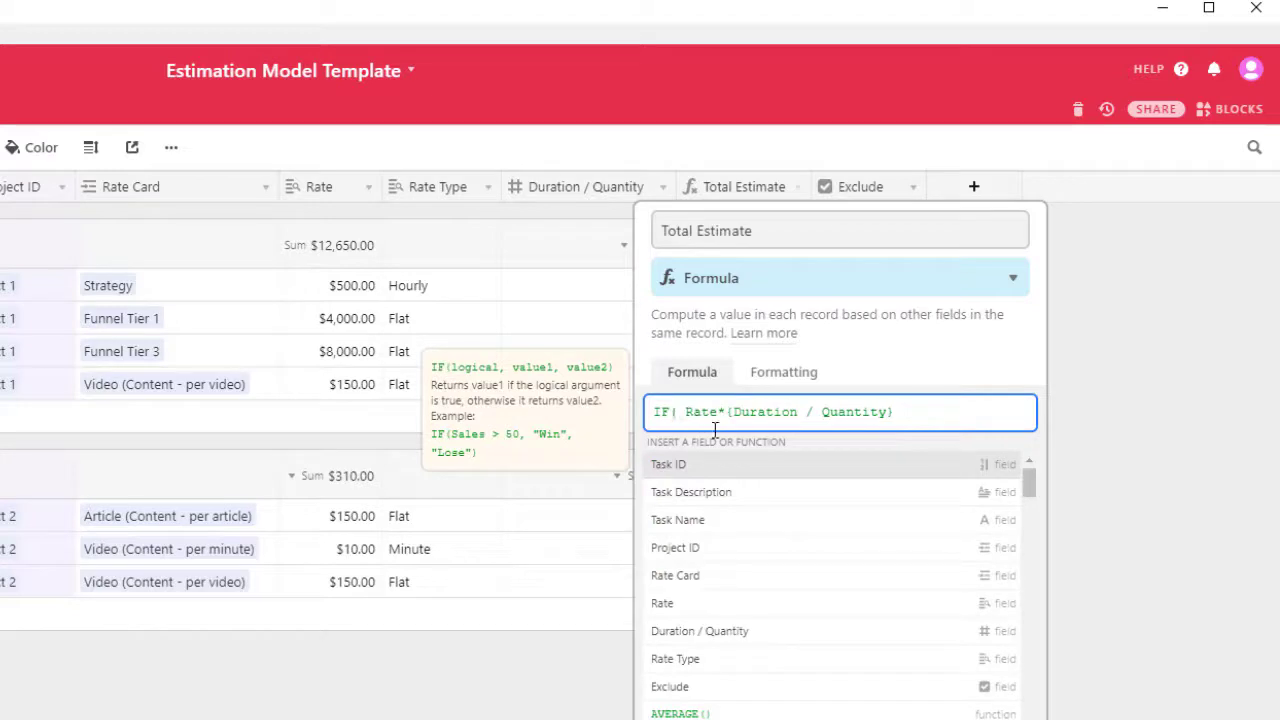
key(Delete)
text(Exclude=)
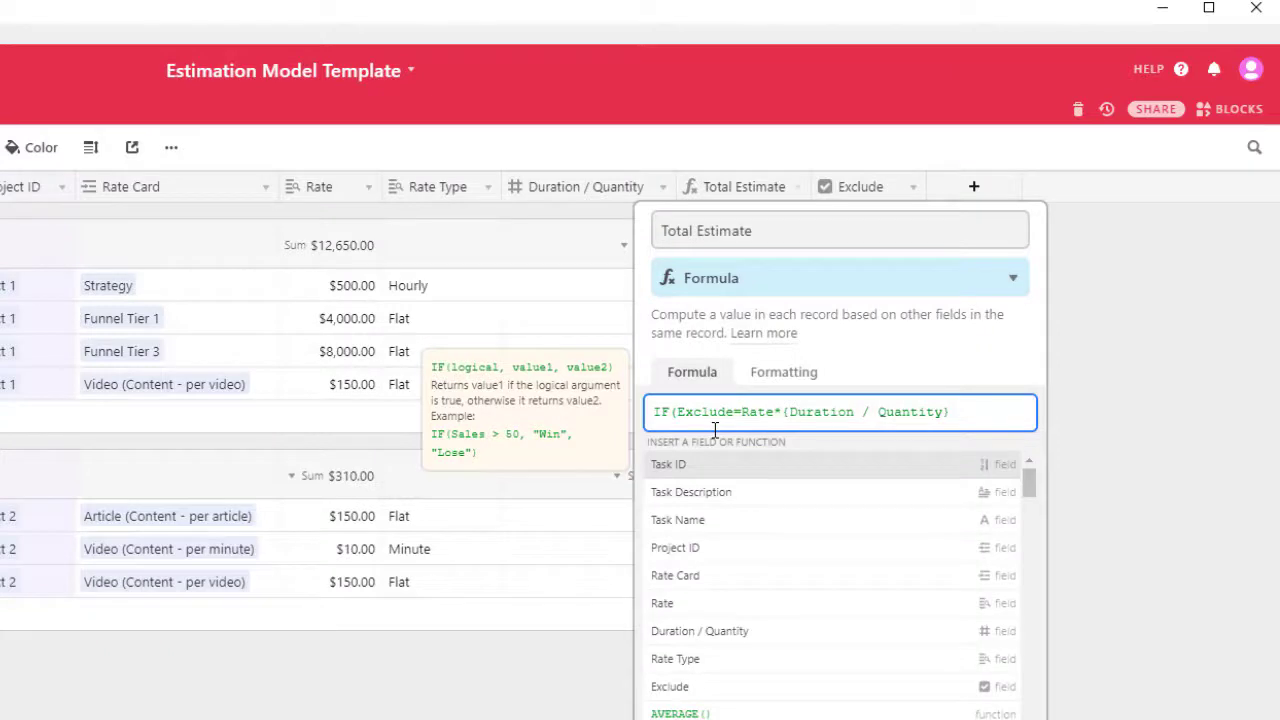
text(0)
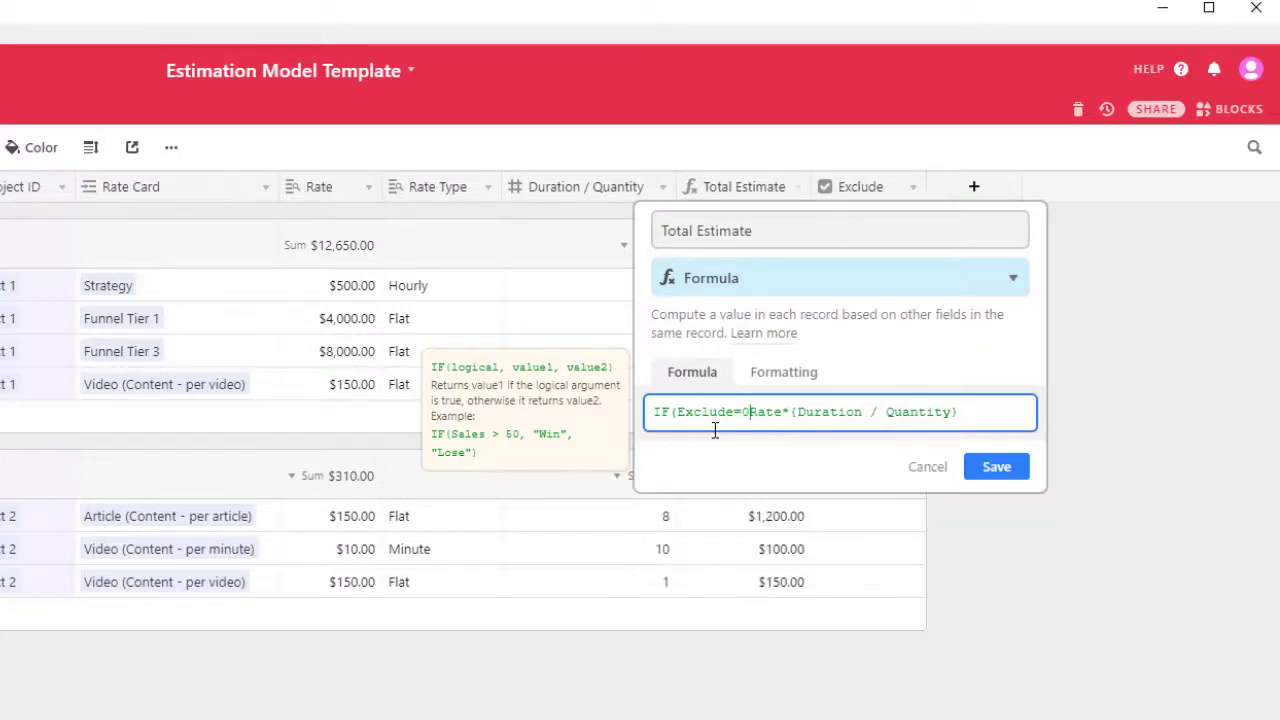
key(BackSpace)
text(1)
text(,)
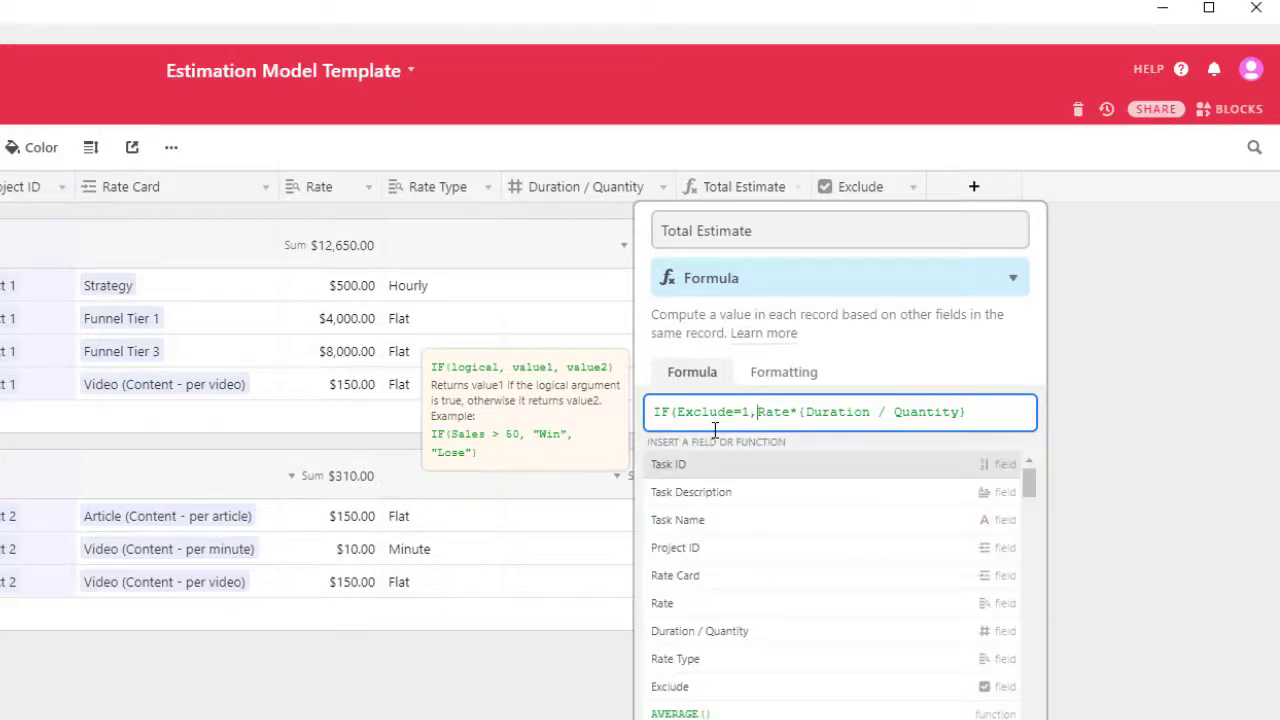
text(0)
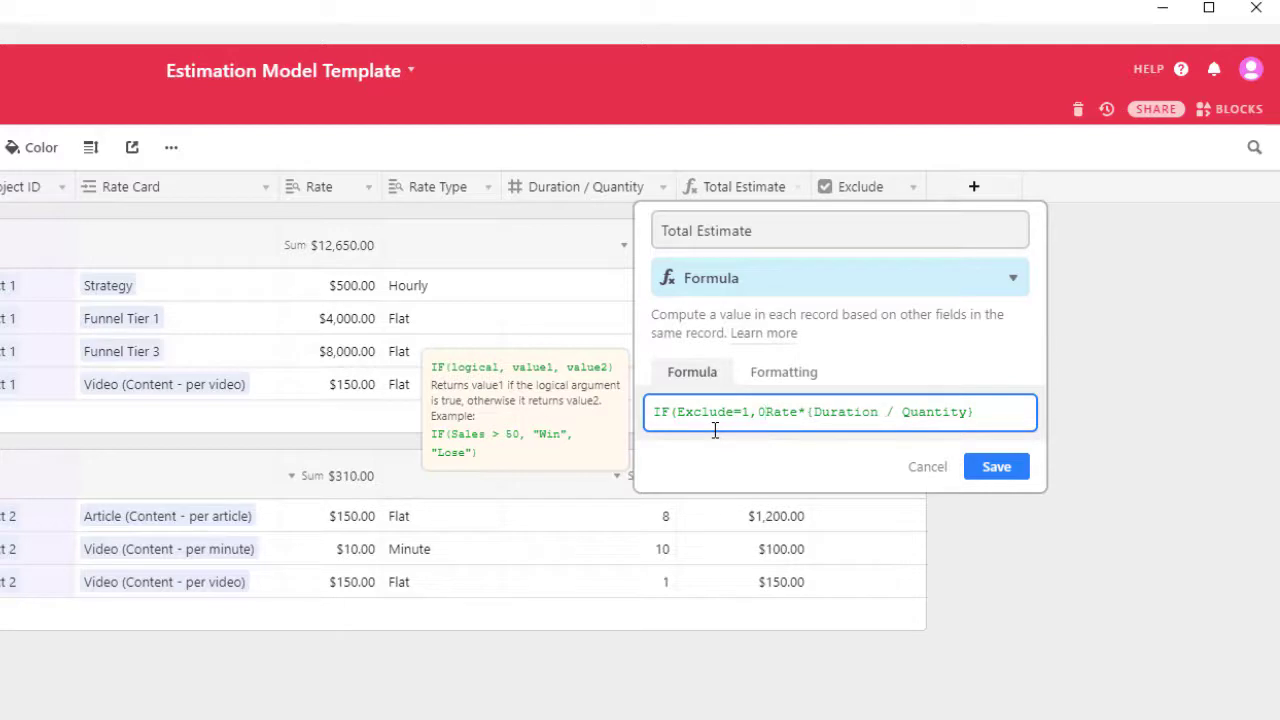
text(,)
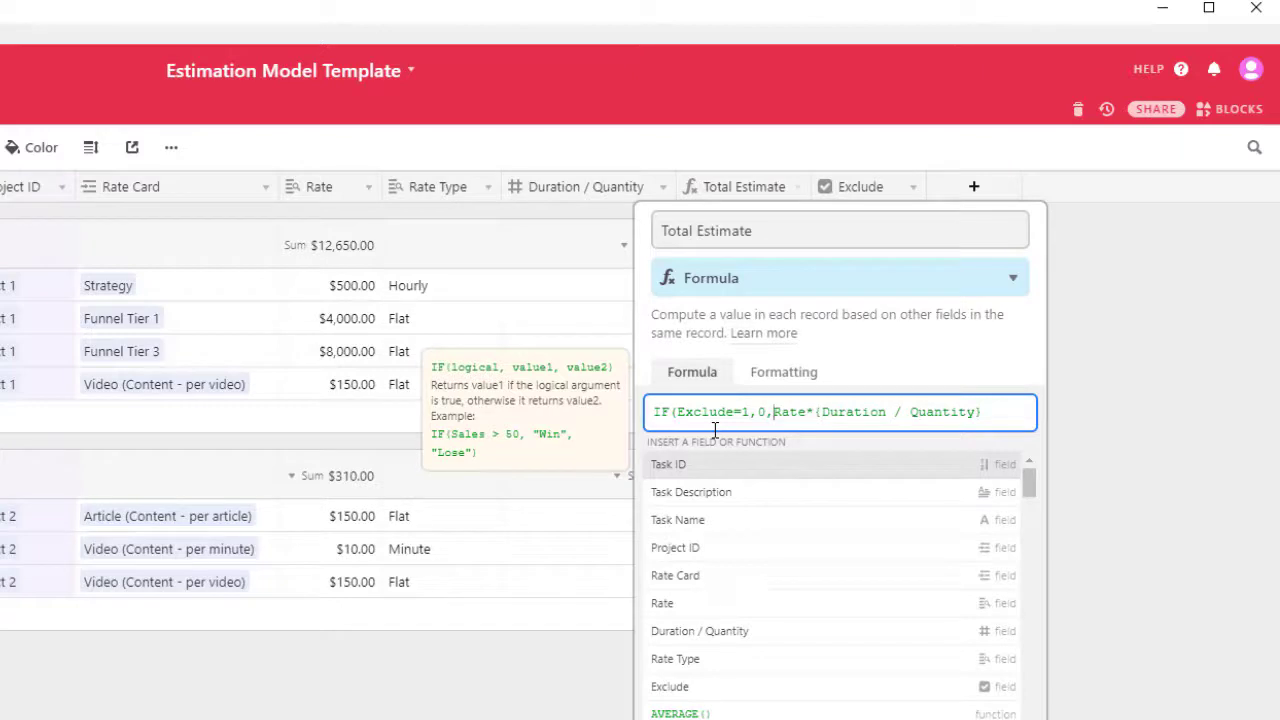
key(Right)
key(Right)
key(Right)
key(Right)
key(Right)
key(Right)
key(Right)
key(Right)
key(Right)
key(Right)
key(Right)
key(Right)
key(Right)
key(Right)
key(Right)
key(Right)
key(Right)
key(Right)
key(Right)
key(Right)
key(Right)
key(Right)
key(Right)
text())
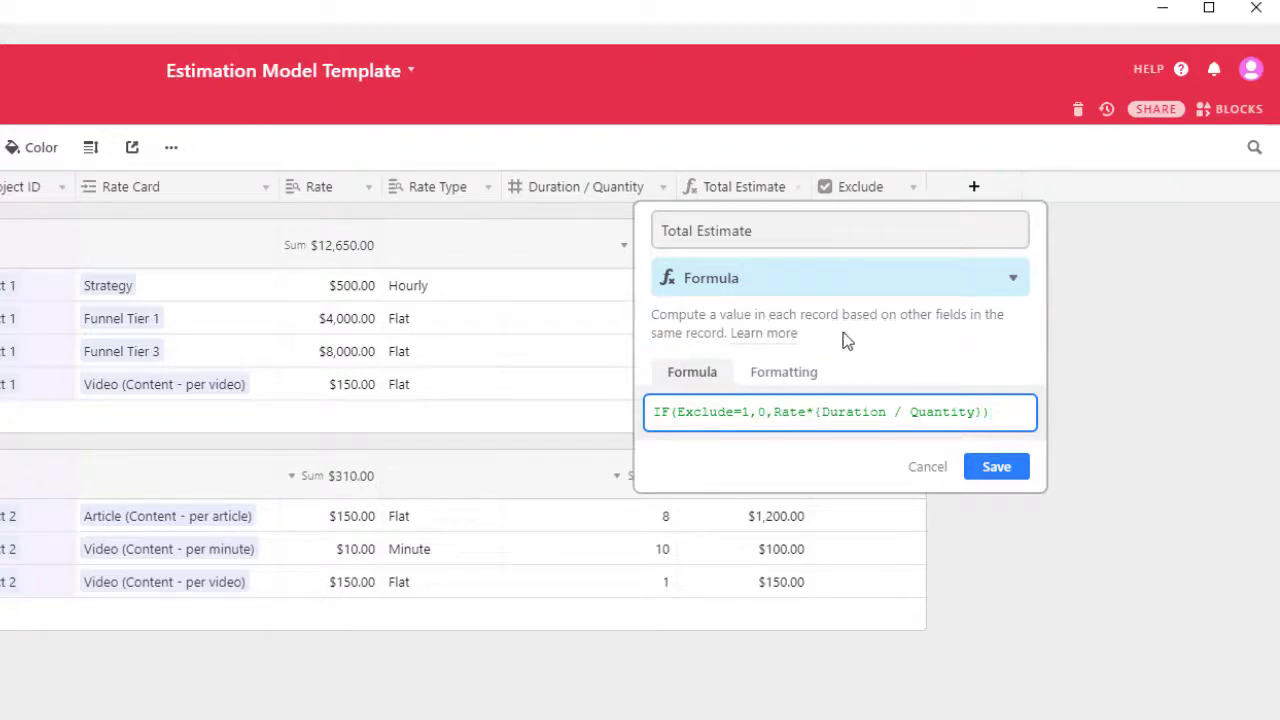
click(1000, 470)
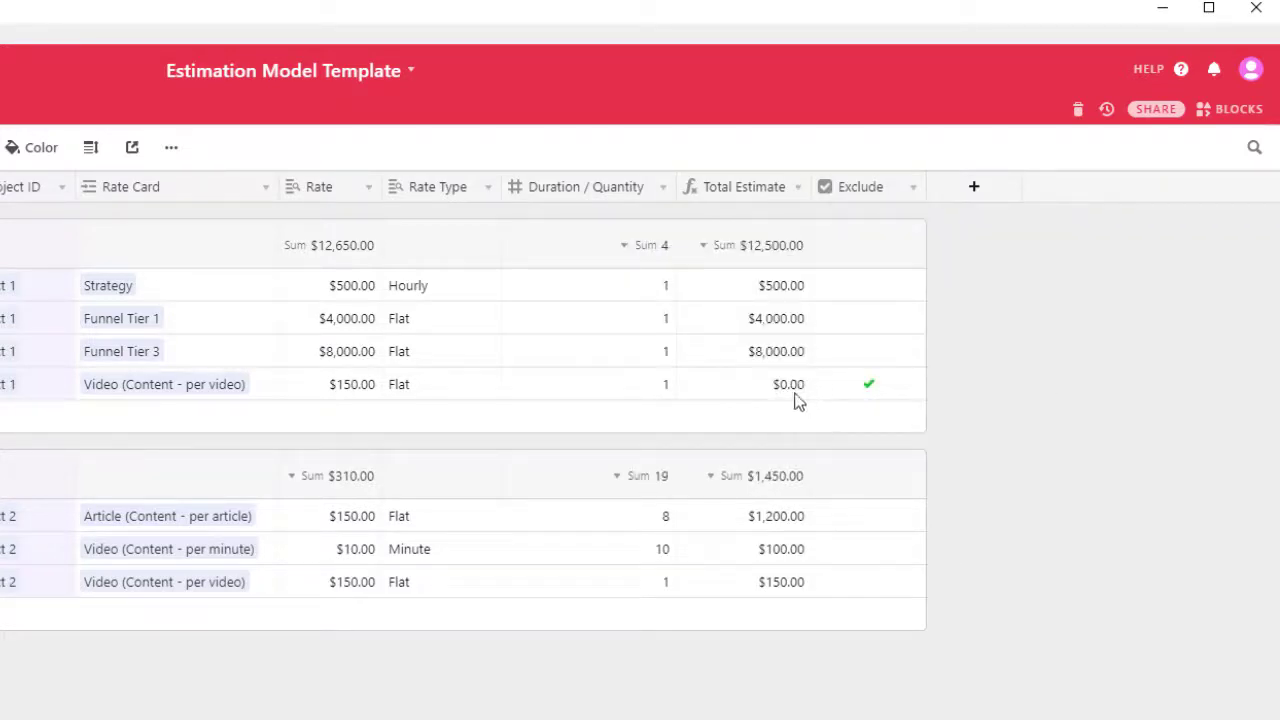
Untick and re-tick Exclude for New Task, and also tick Exclude for Funnel Build Rebuild in Project 1.
click(870, 393)
click(870, 390)
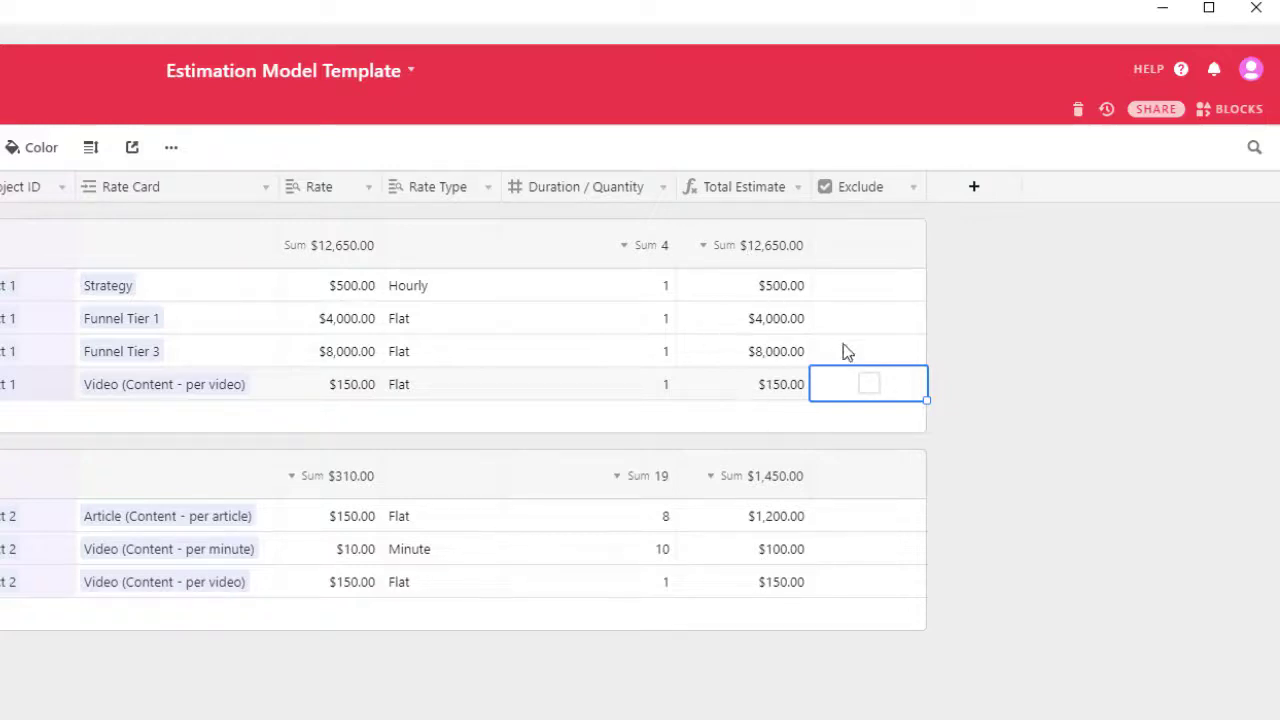
click(871, 392)
click(876, 325)
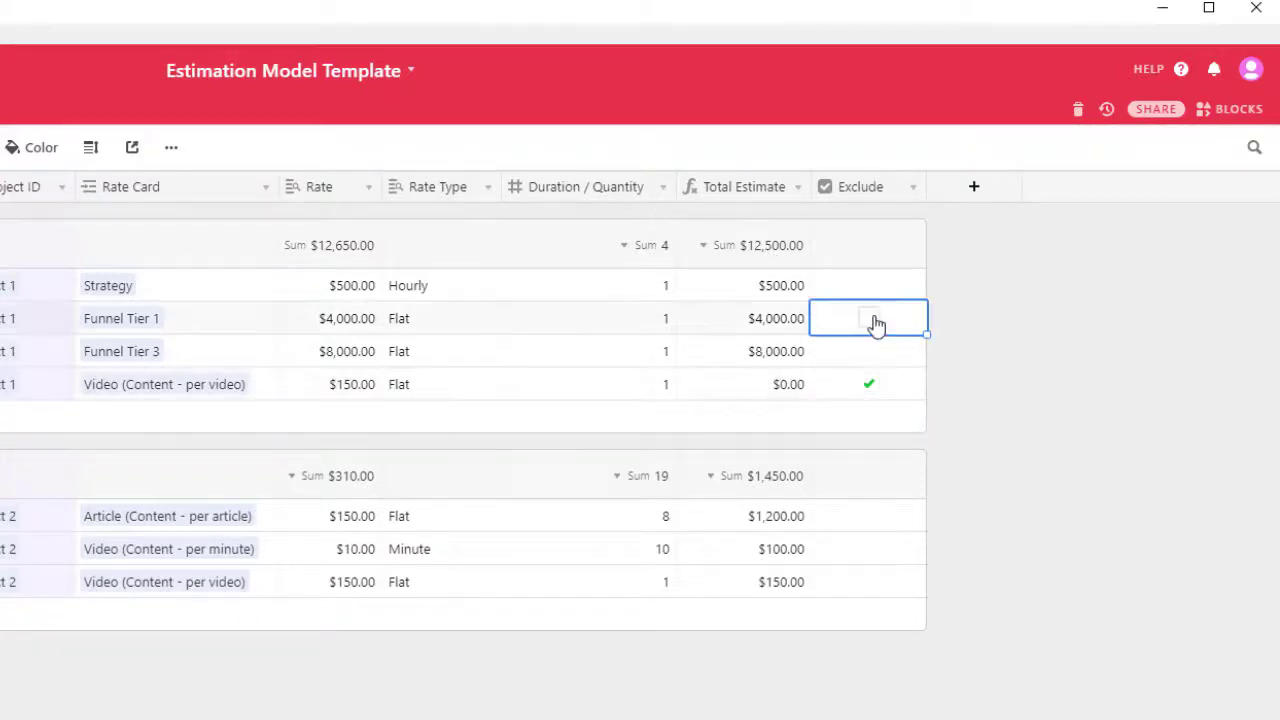
click(873, 322)
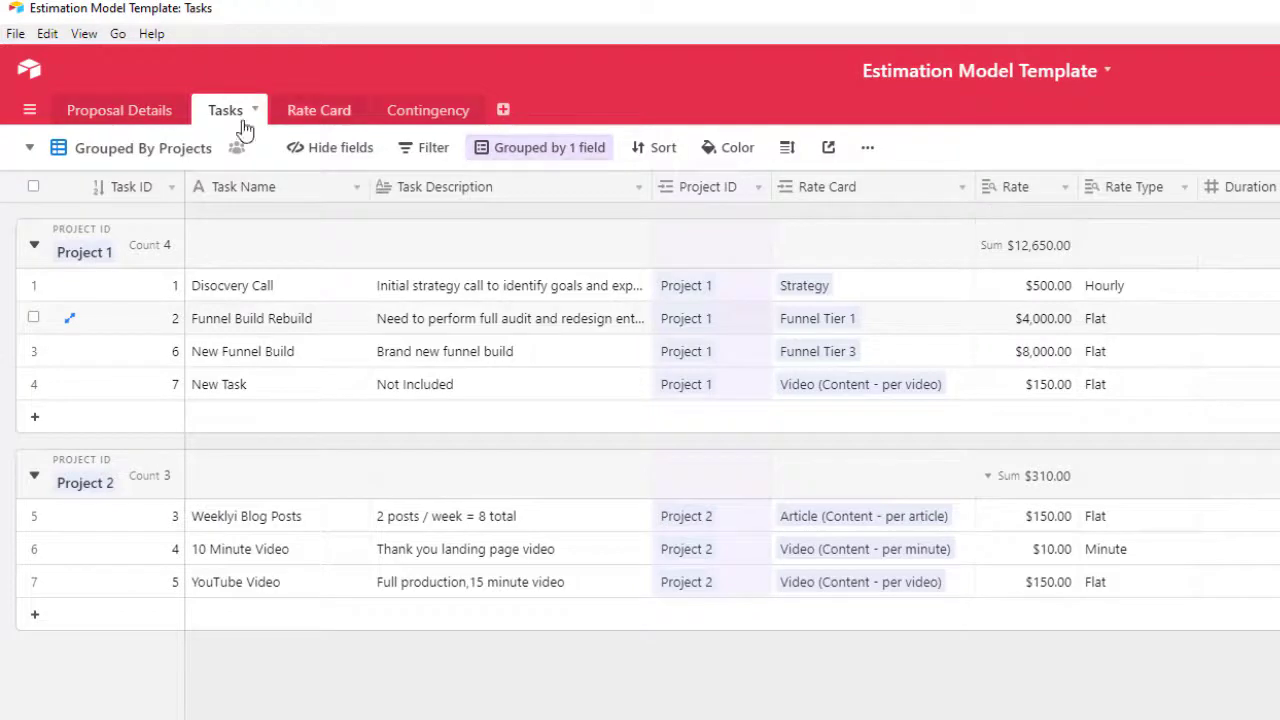
Review the Proposal Details, Tasks, Rate Card and Contingency tables in turn and return to Proposal Details.
click(118, 110)
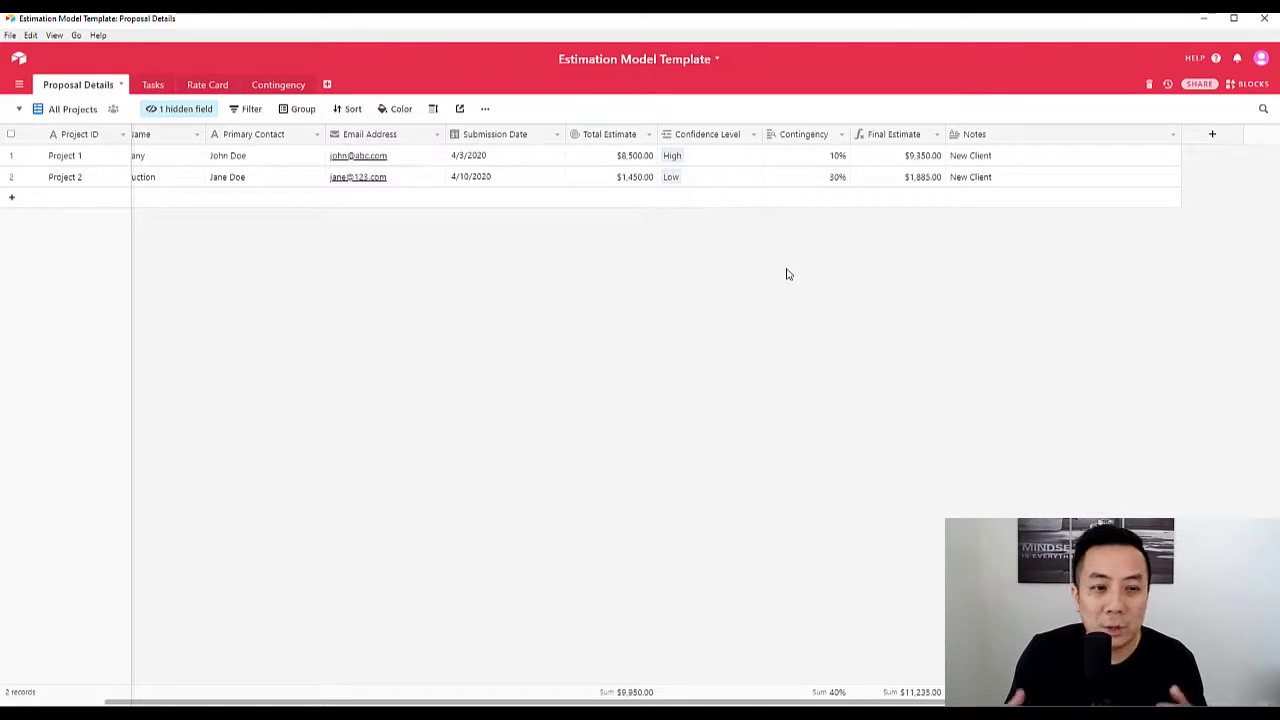
click(151, 84)
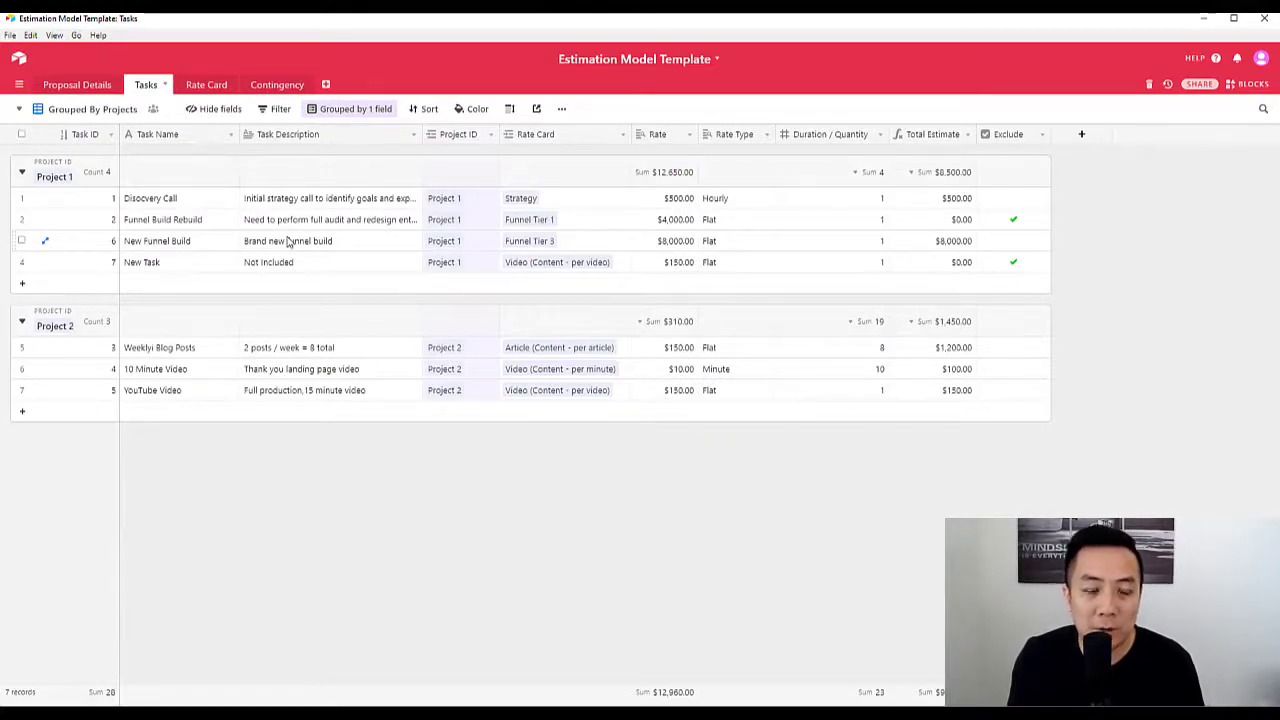
click(209, 86)
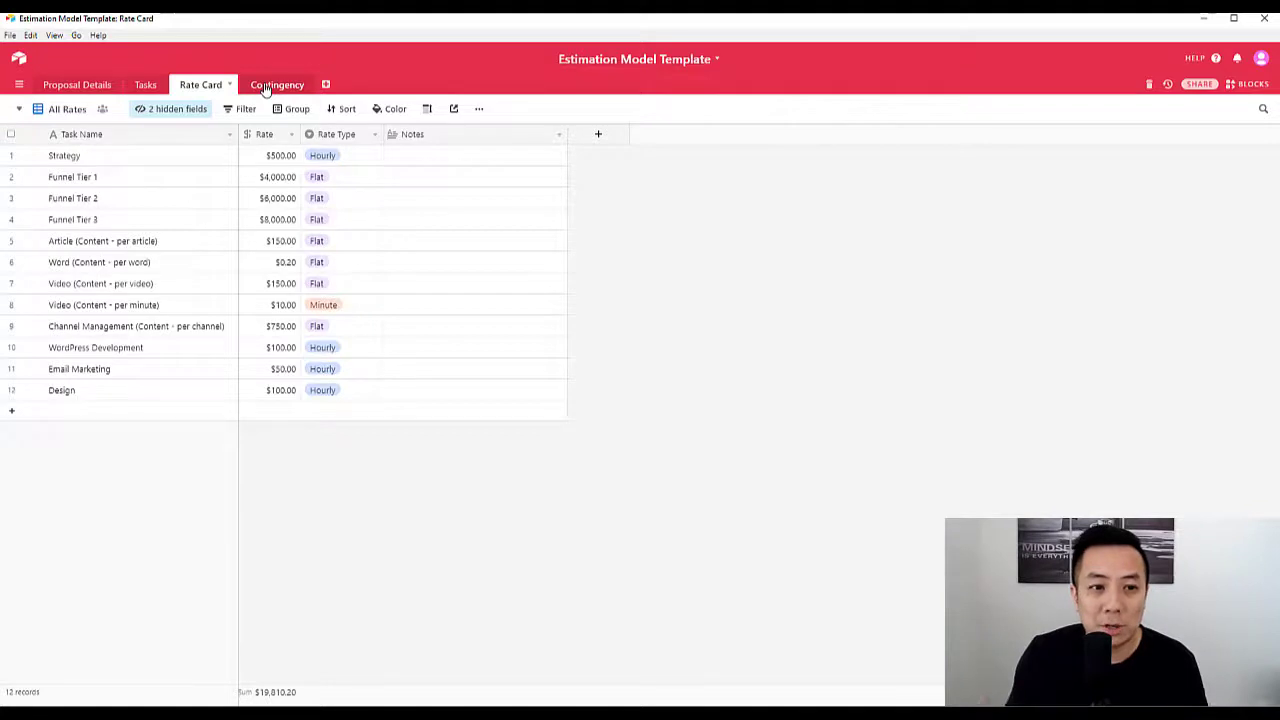
click(266, 88)
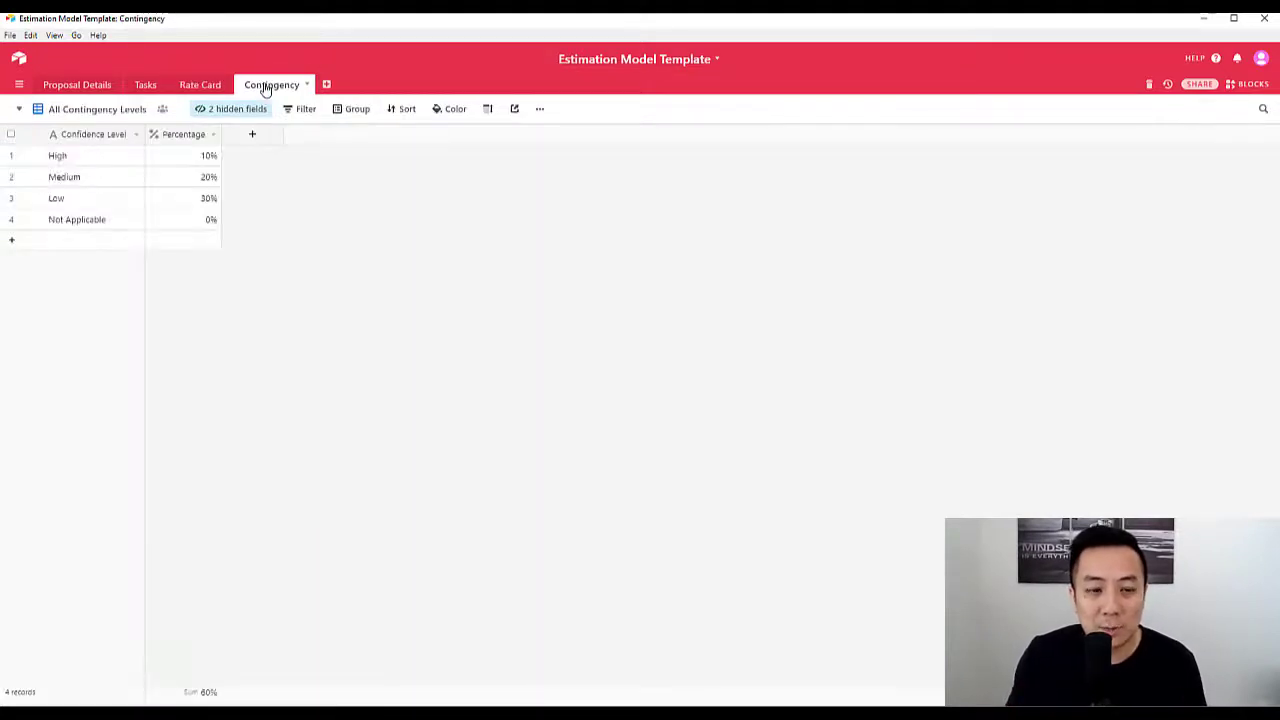
click(76, 86)
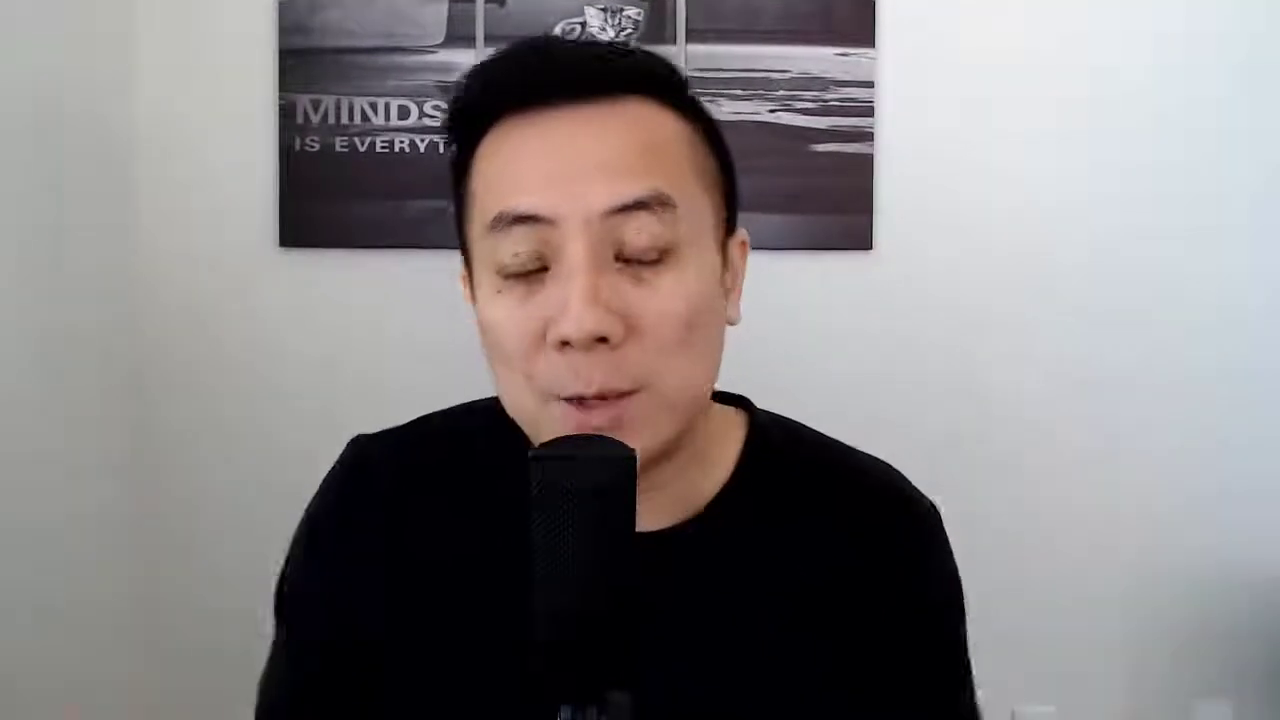